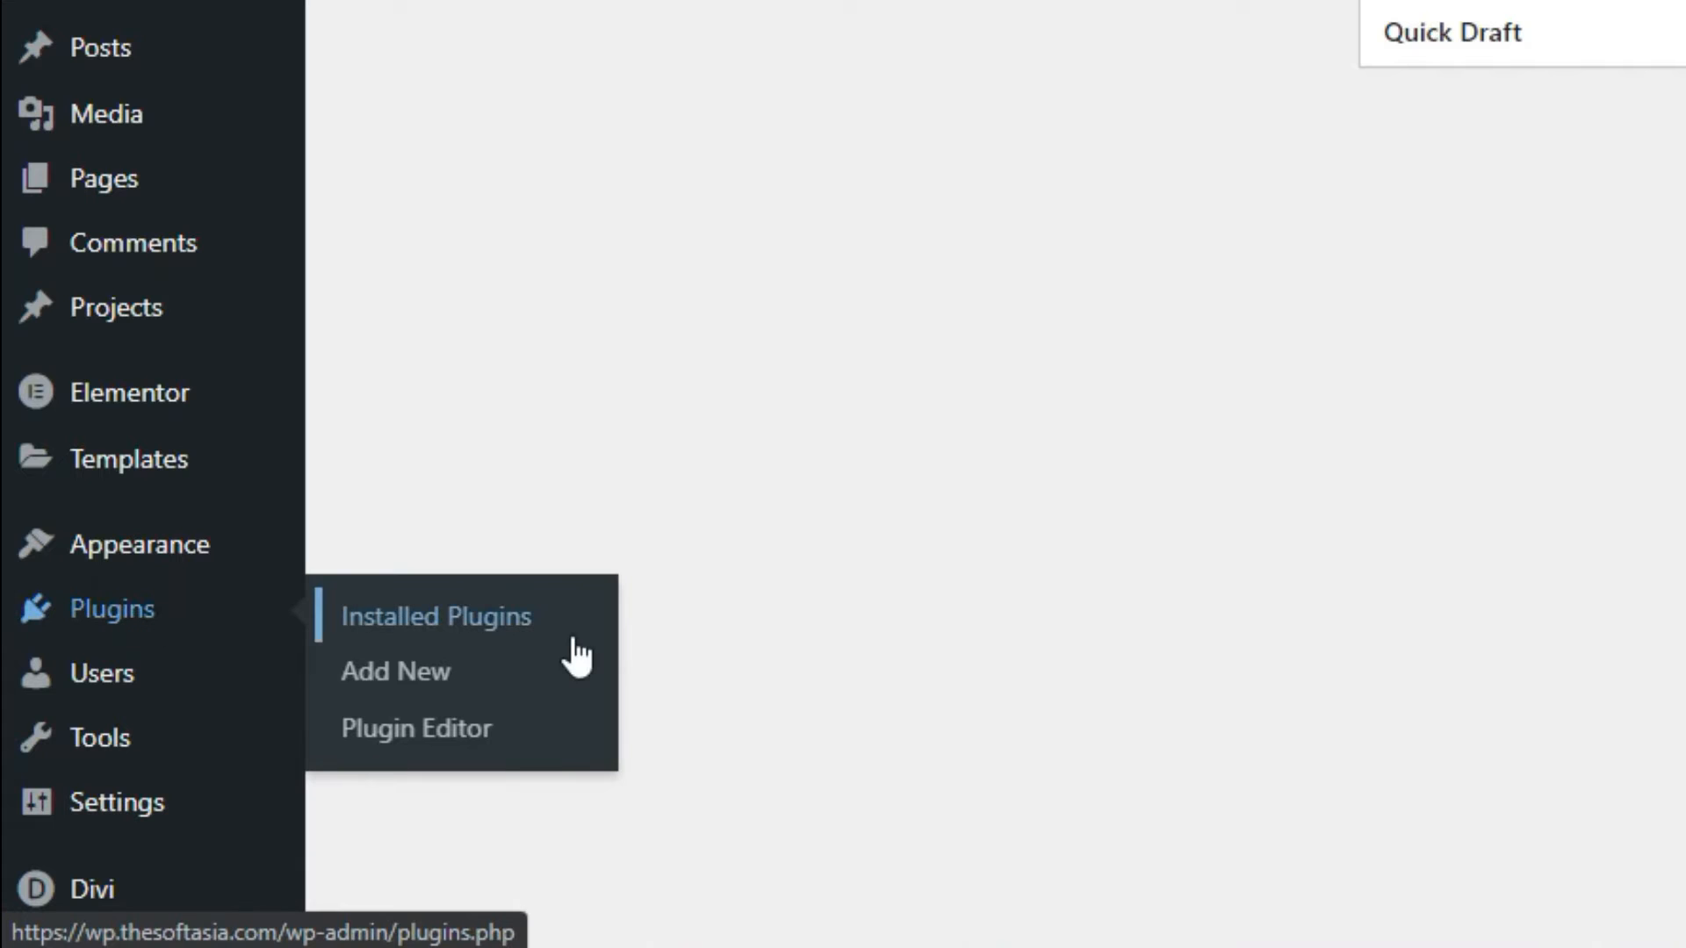
# Find the DiviTorque plugin in the WordPress plugin directory, install it and activate it.
pyautogui.click(558, 672)
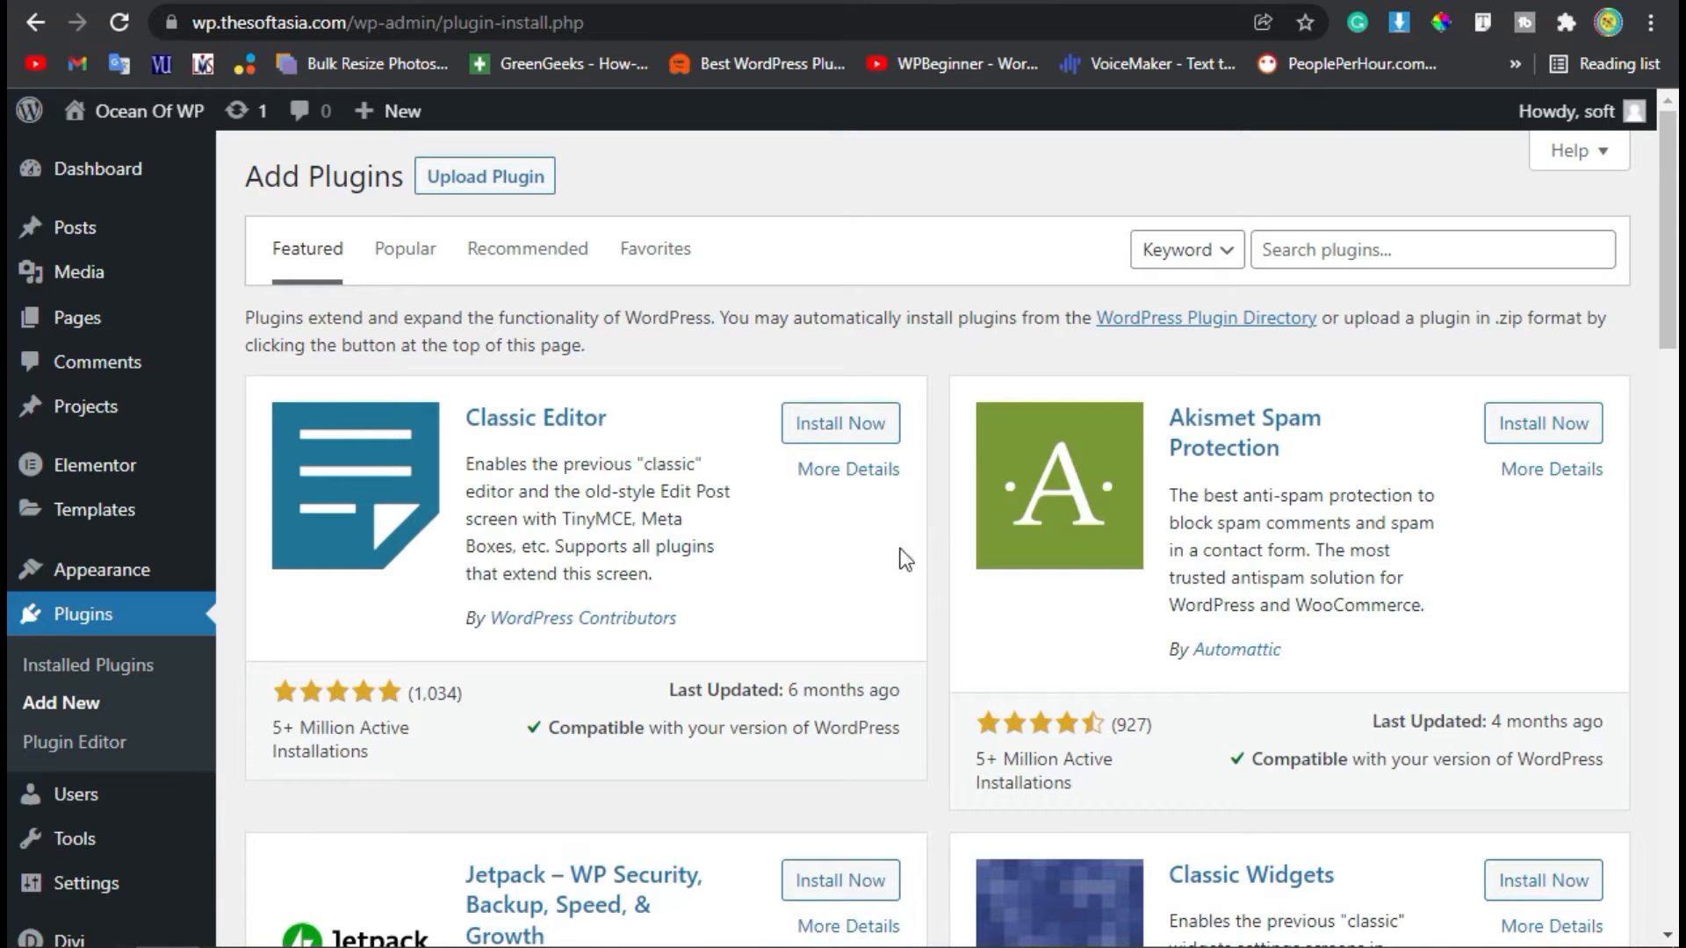
pyautogui.click(1448, 251)
pyautogui.write('DiviTorque')
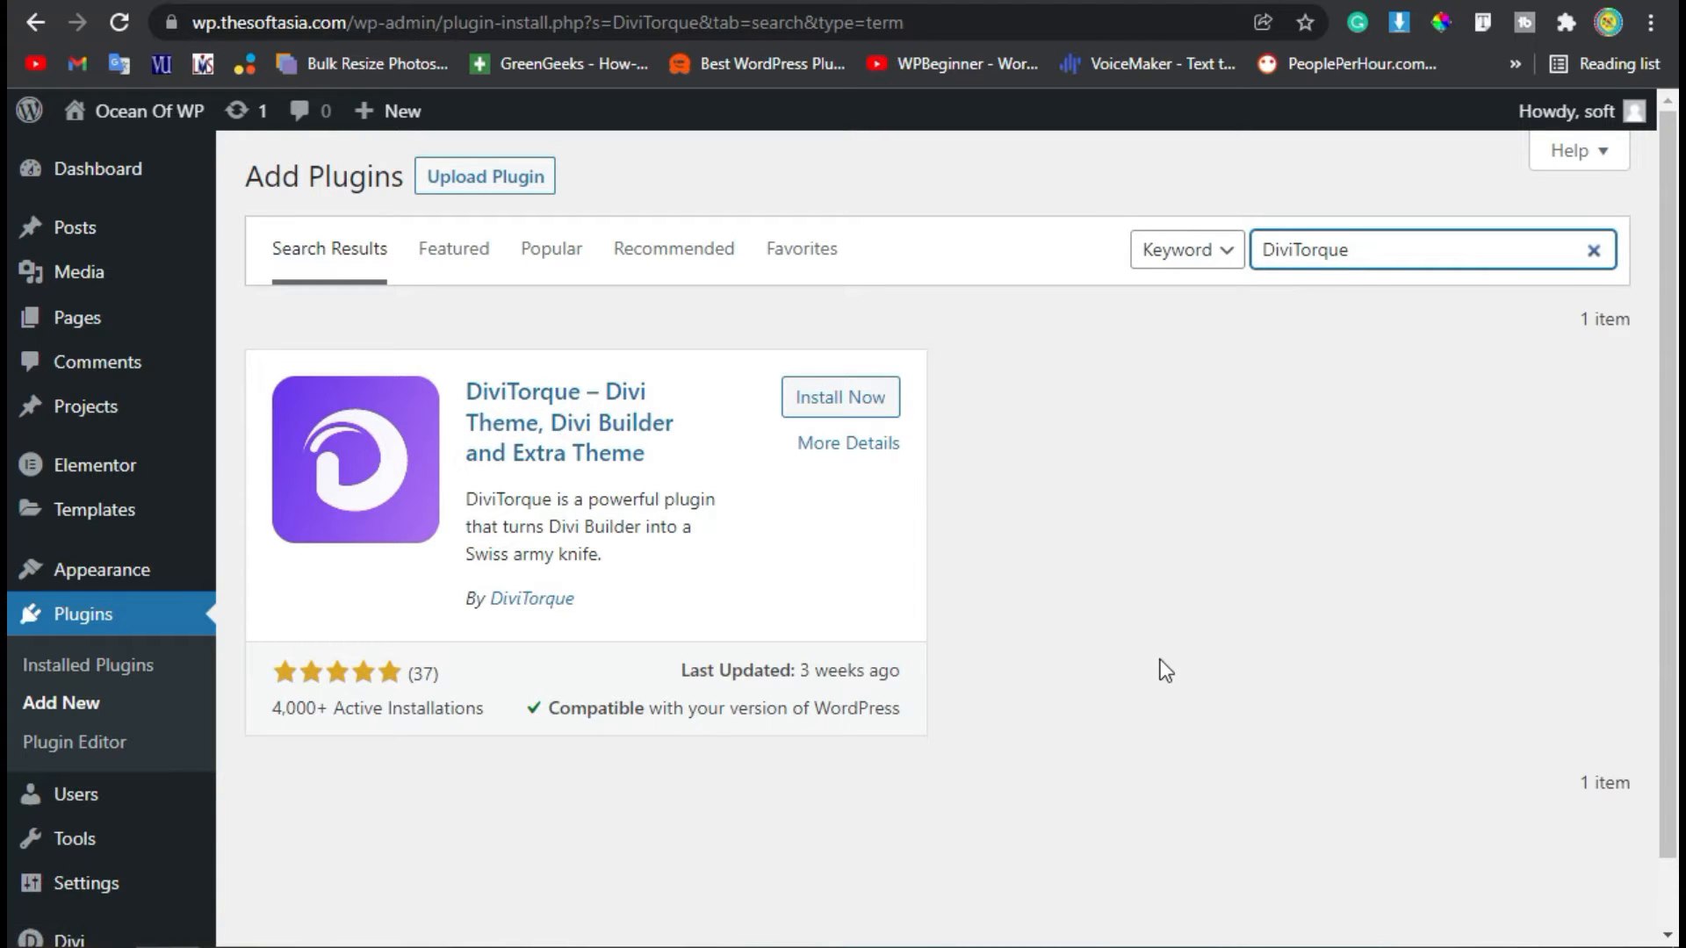
pyautogui.click(835, 402)
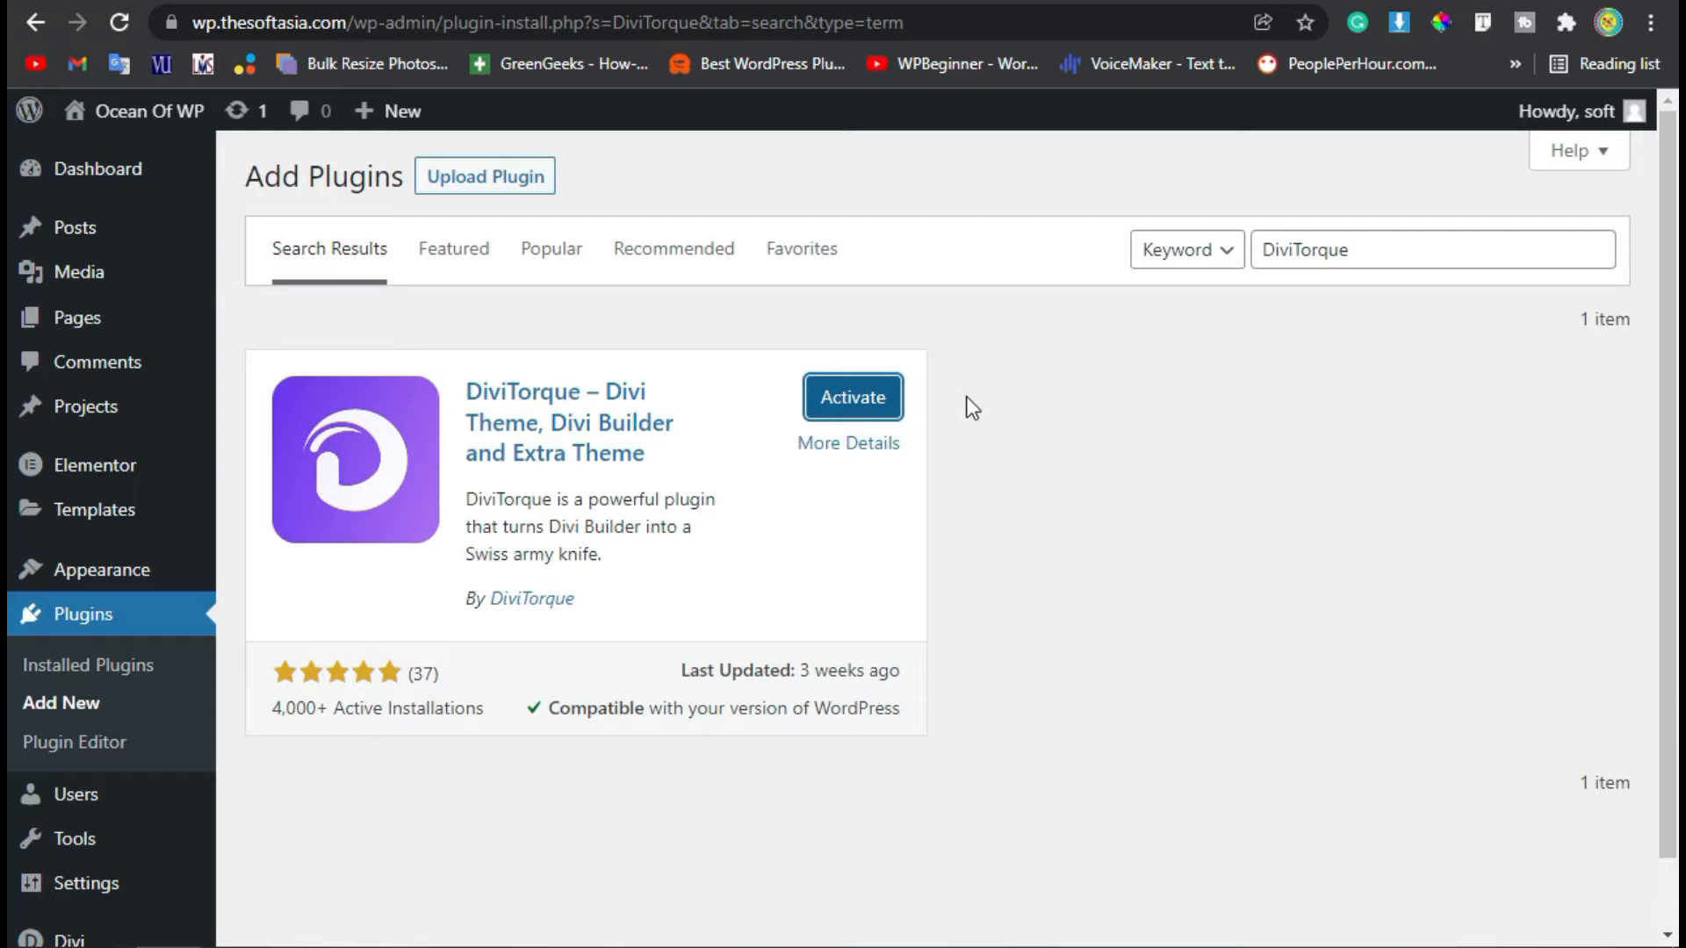
pyautogui.click(864, 404)
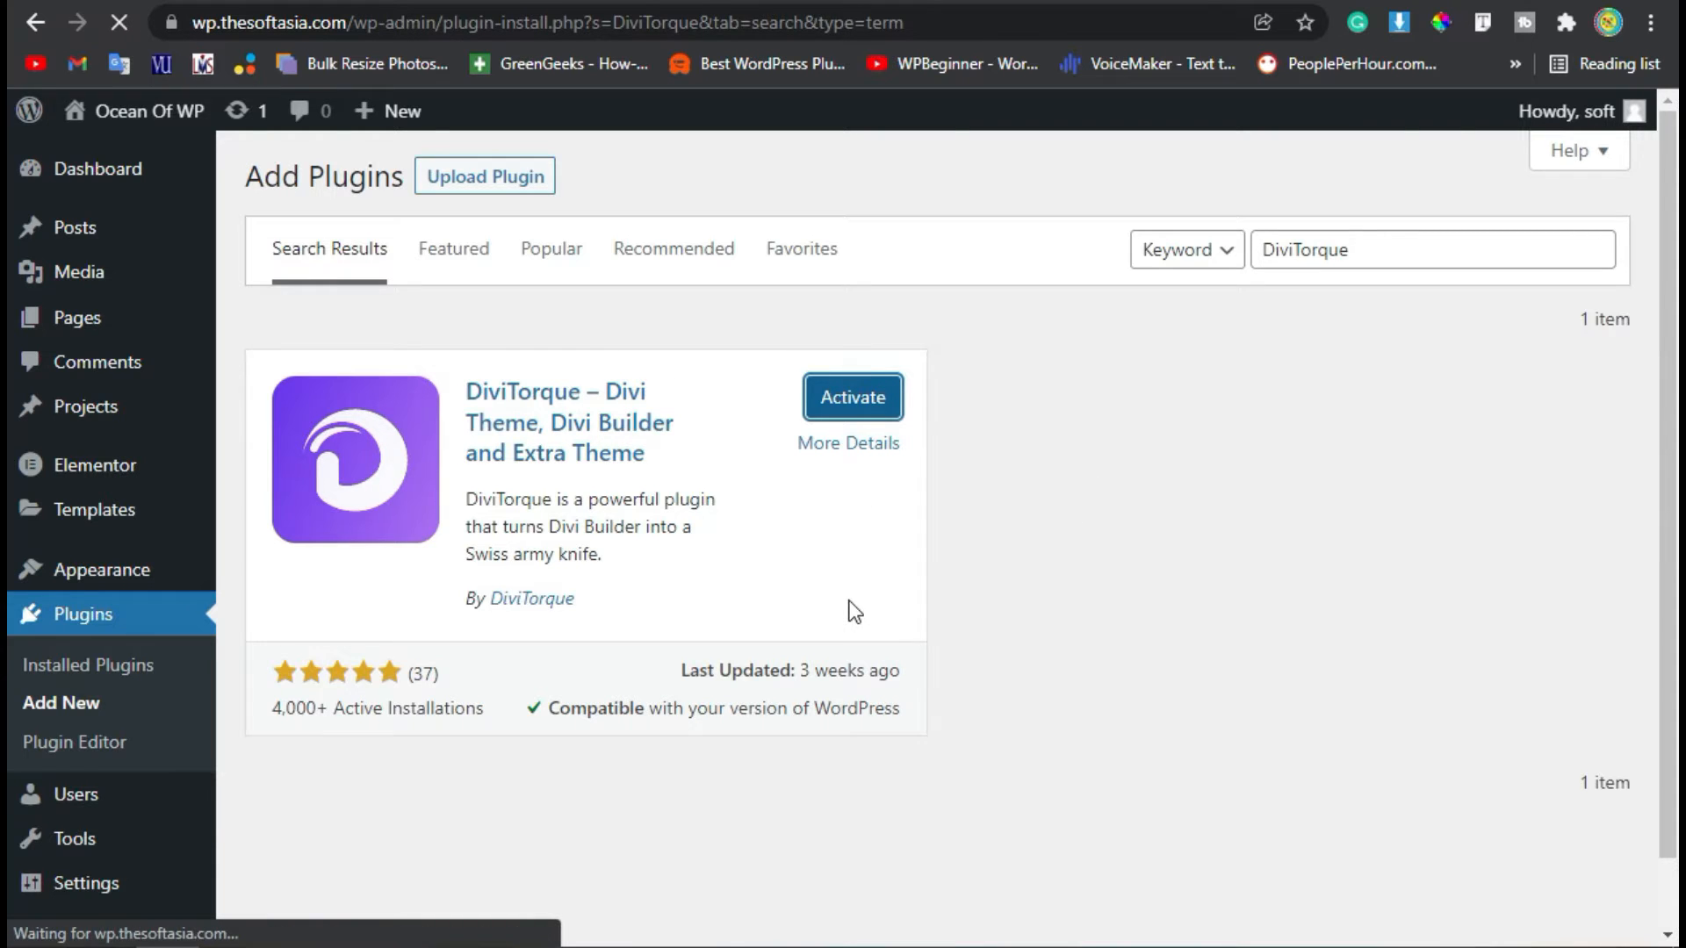
pyautogui.scroll(-4, 839, 594)
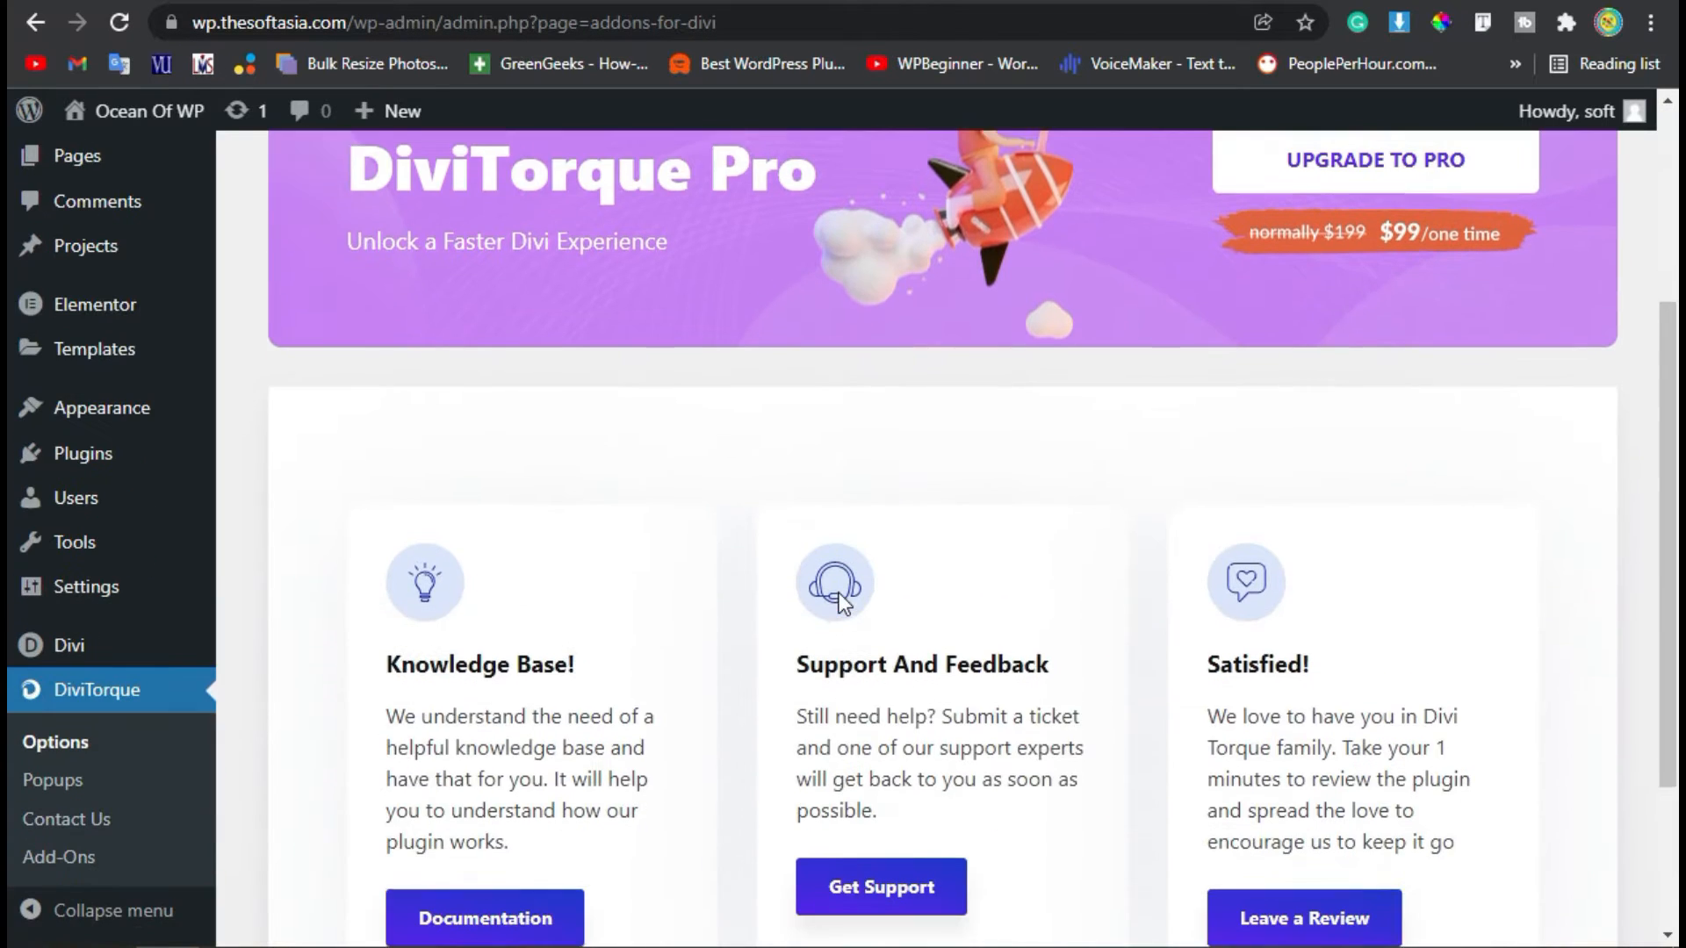
pyautogui.scroll(-2, 748, 681)
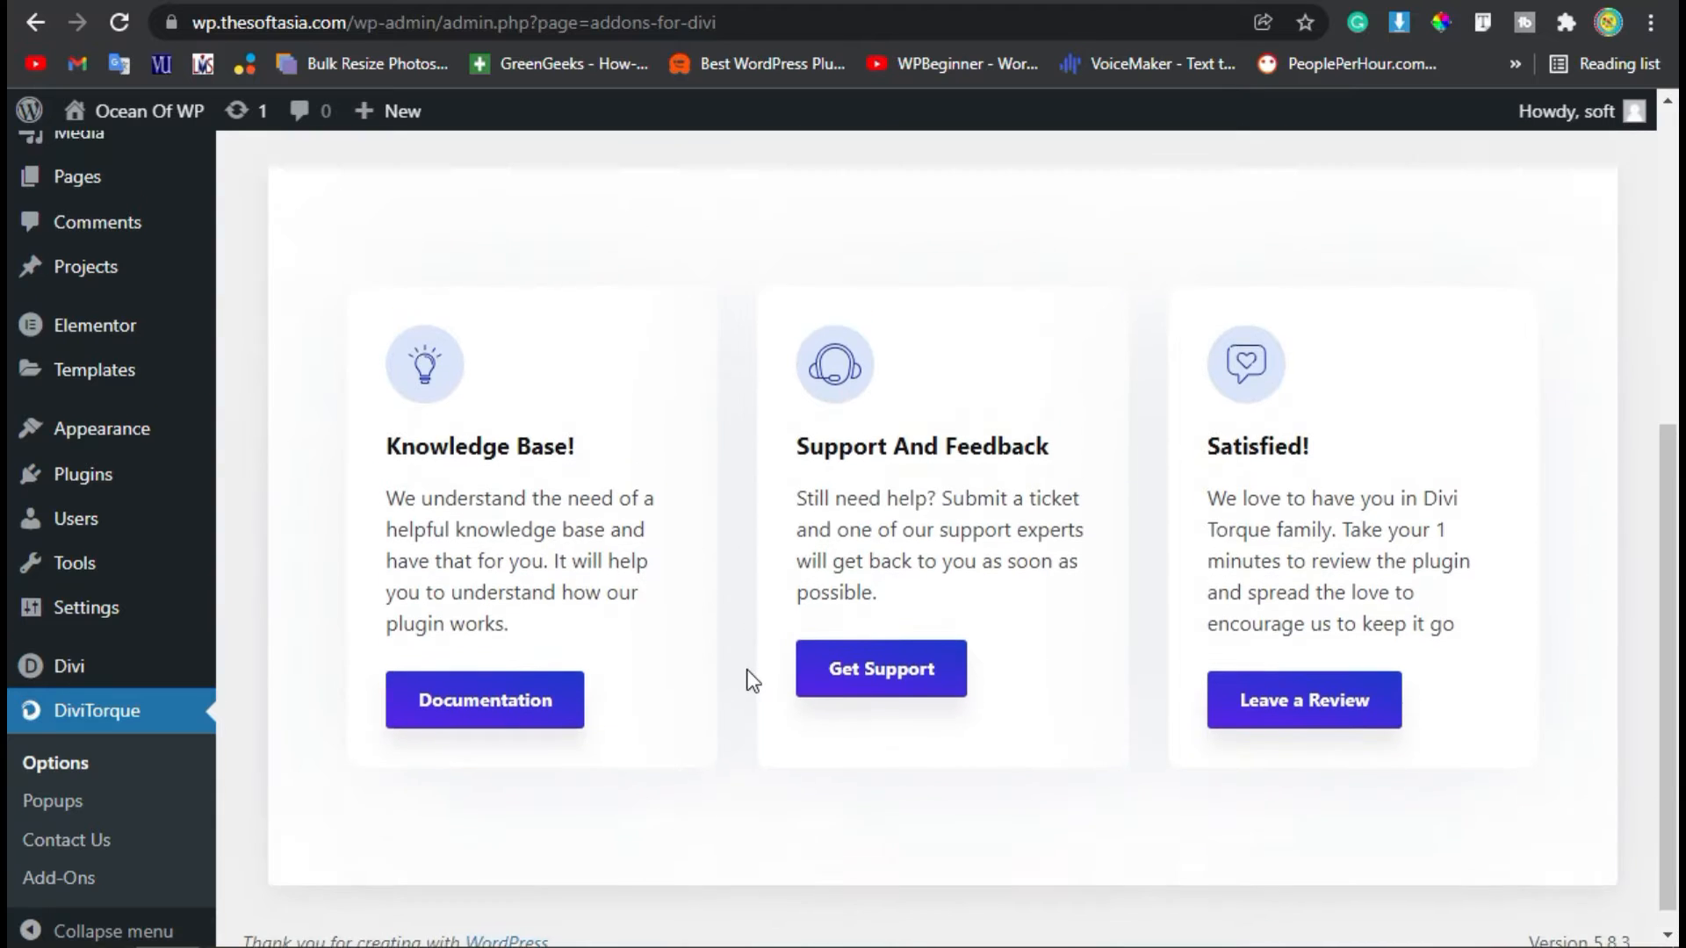
pyautogui.scroll(6, 746, 669)
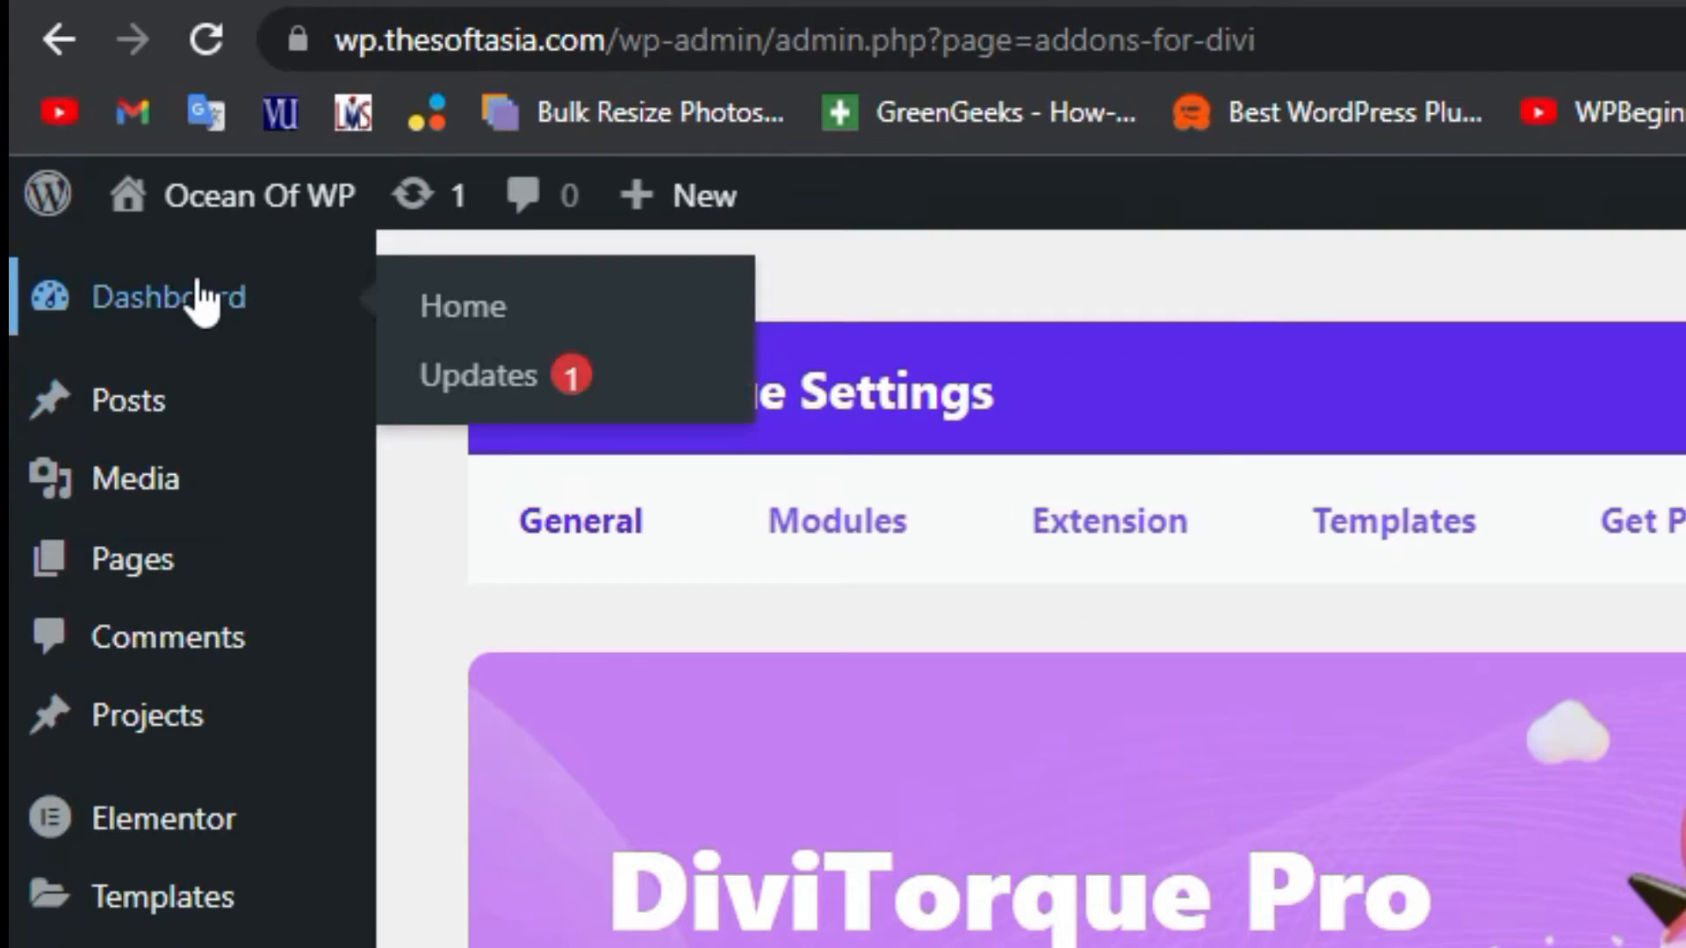
# Create a new WordPress post titled "My Skills".
pyautogui.click(110, 160)
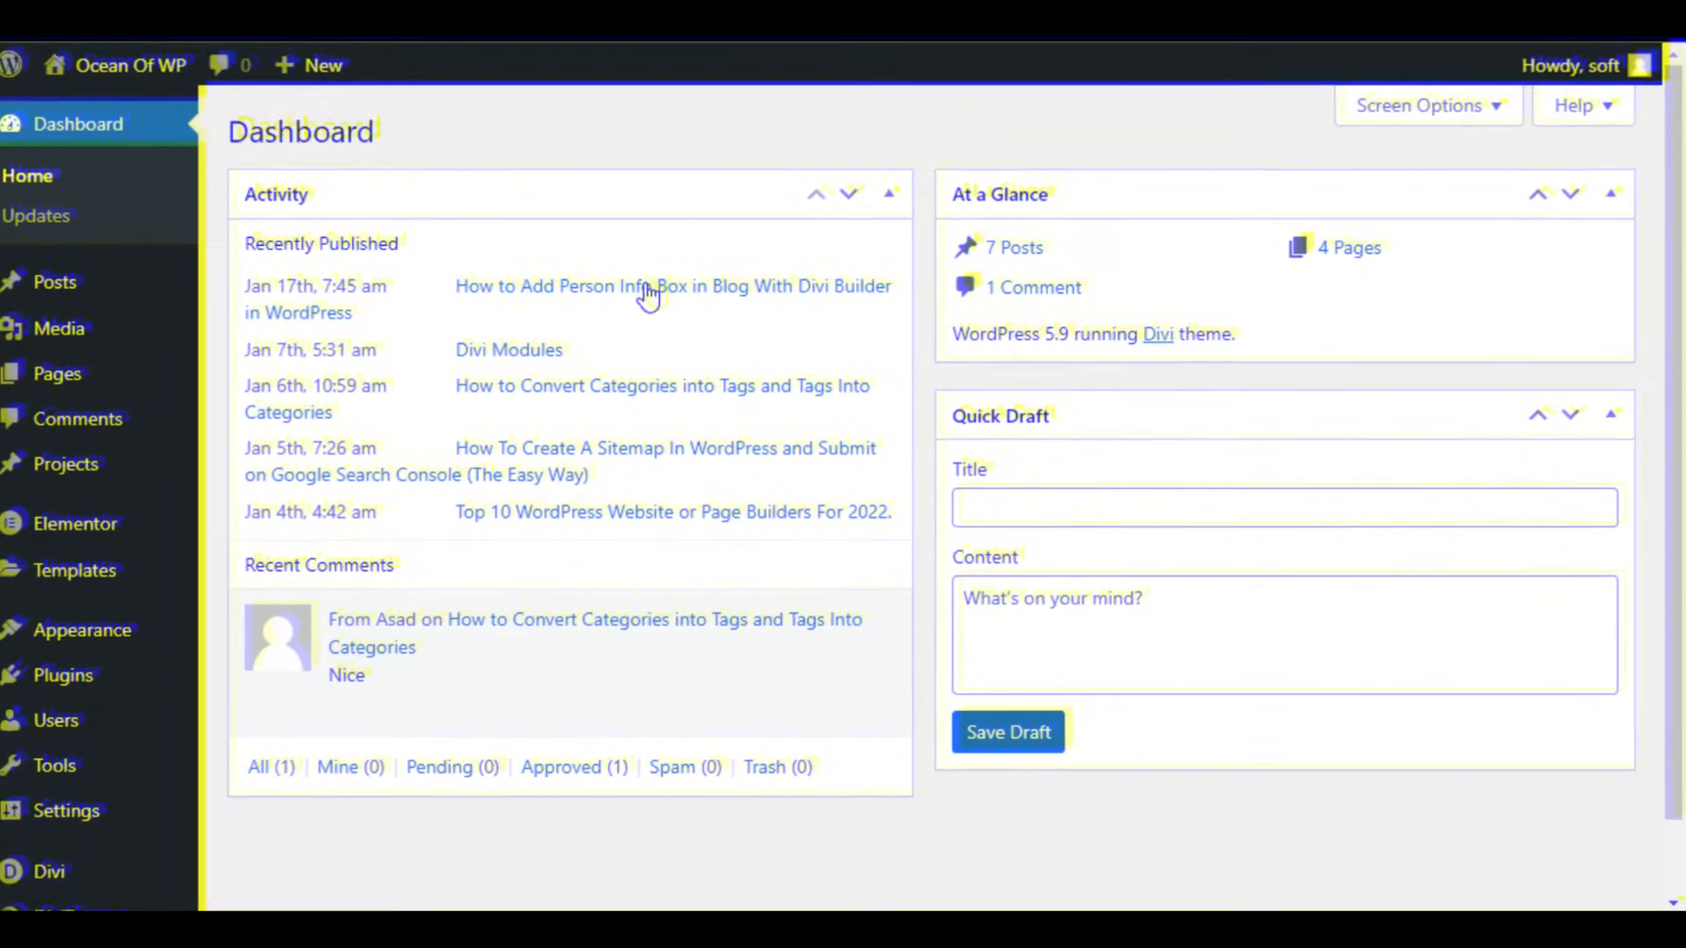
pyautogui.moveTo(64, 275)
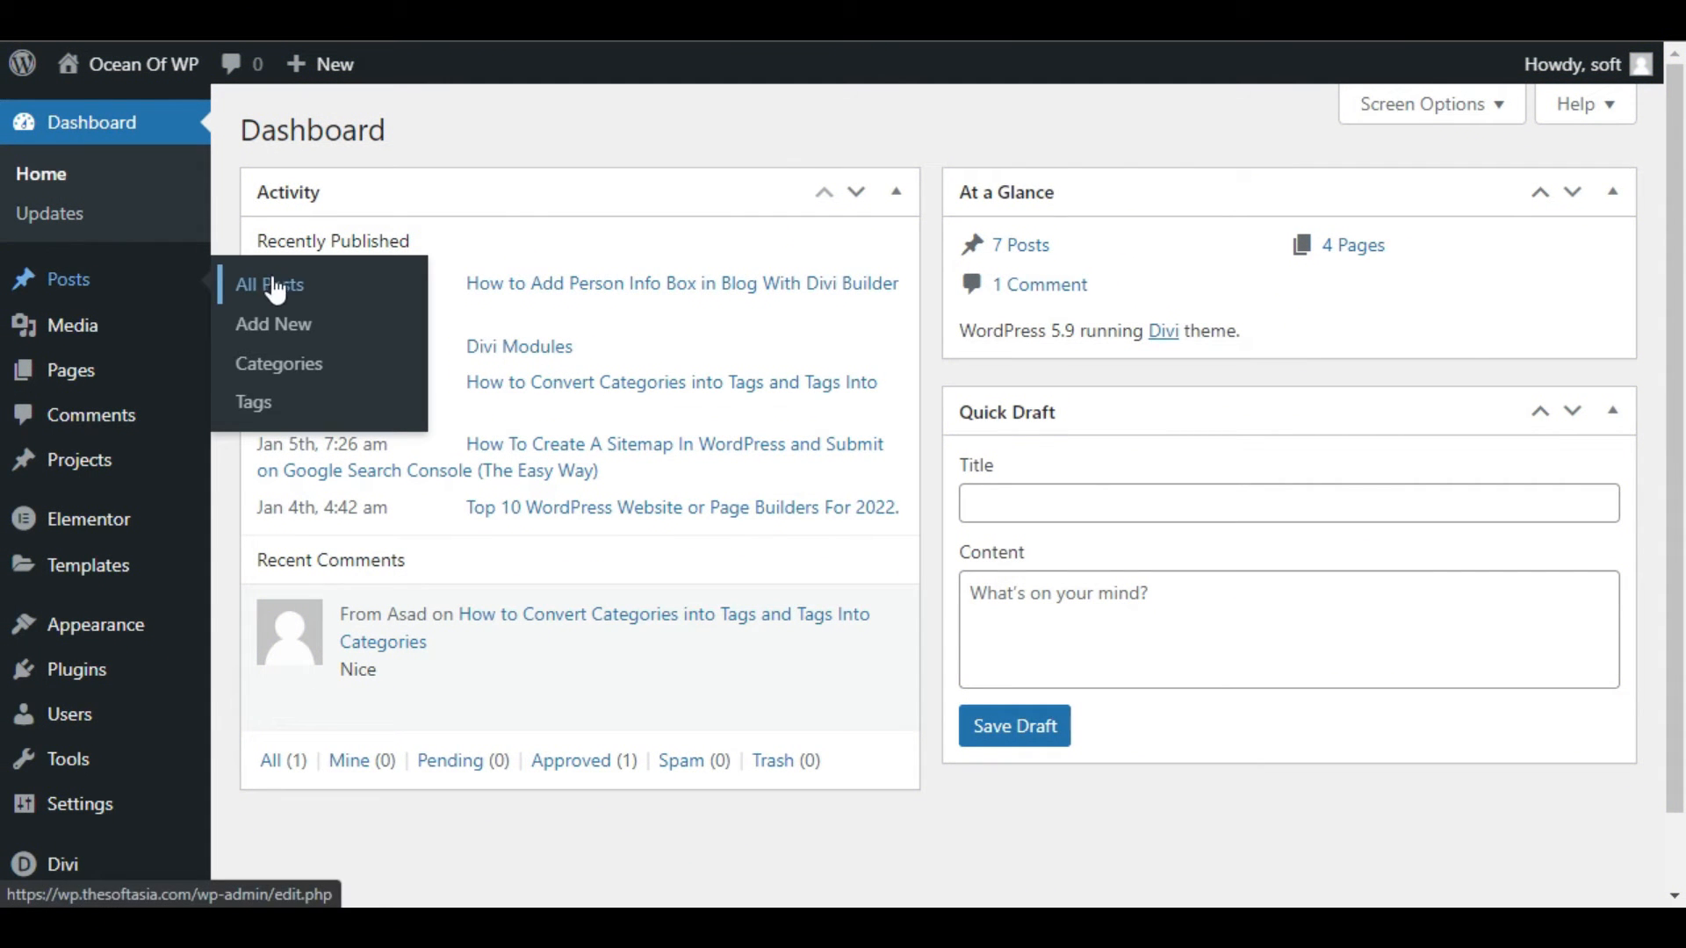
pyautogui.click(271, 323)
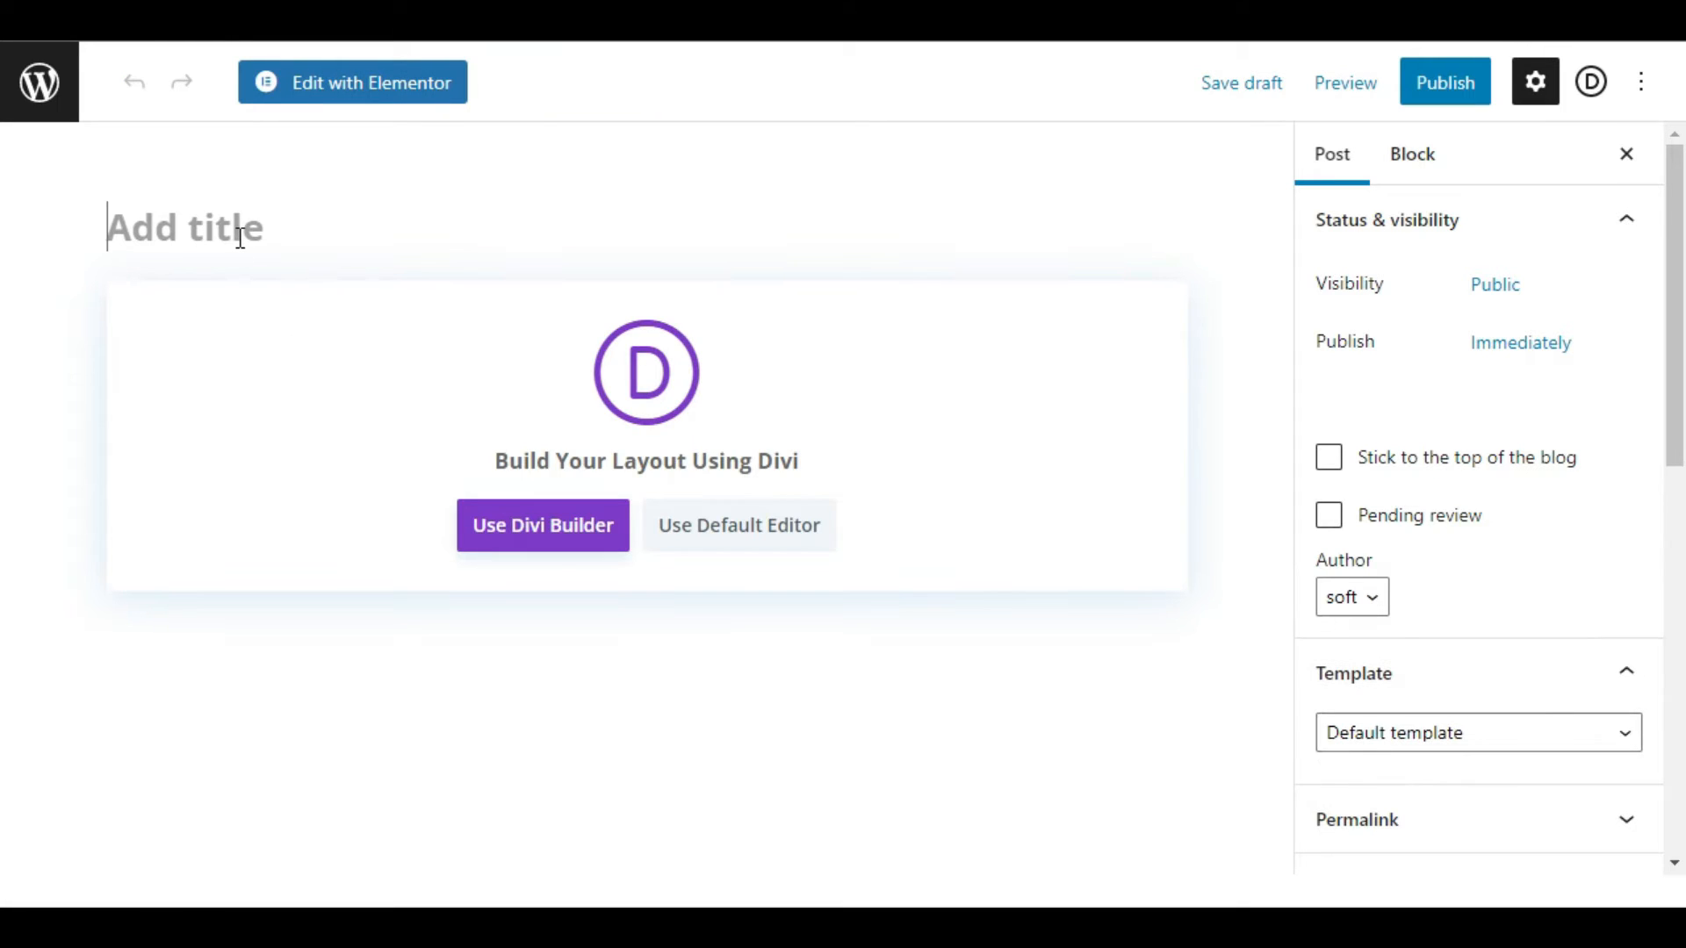
pyautogui.write('My Ski')
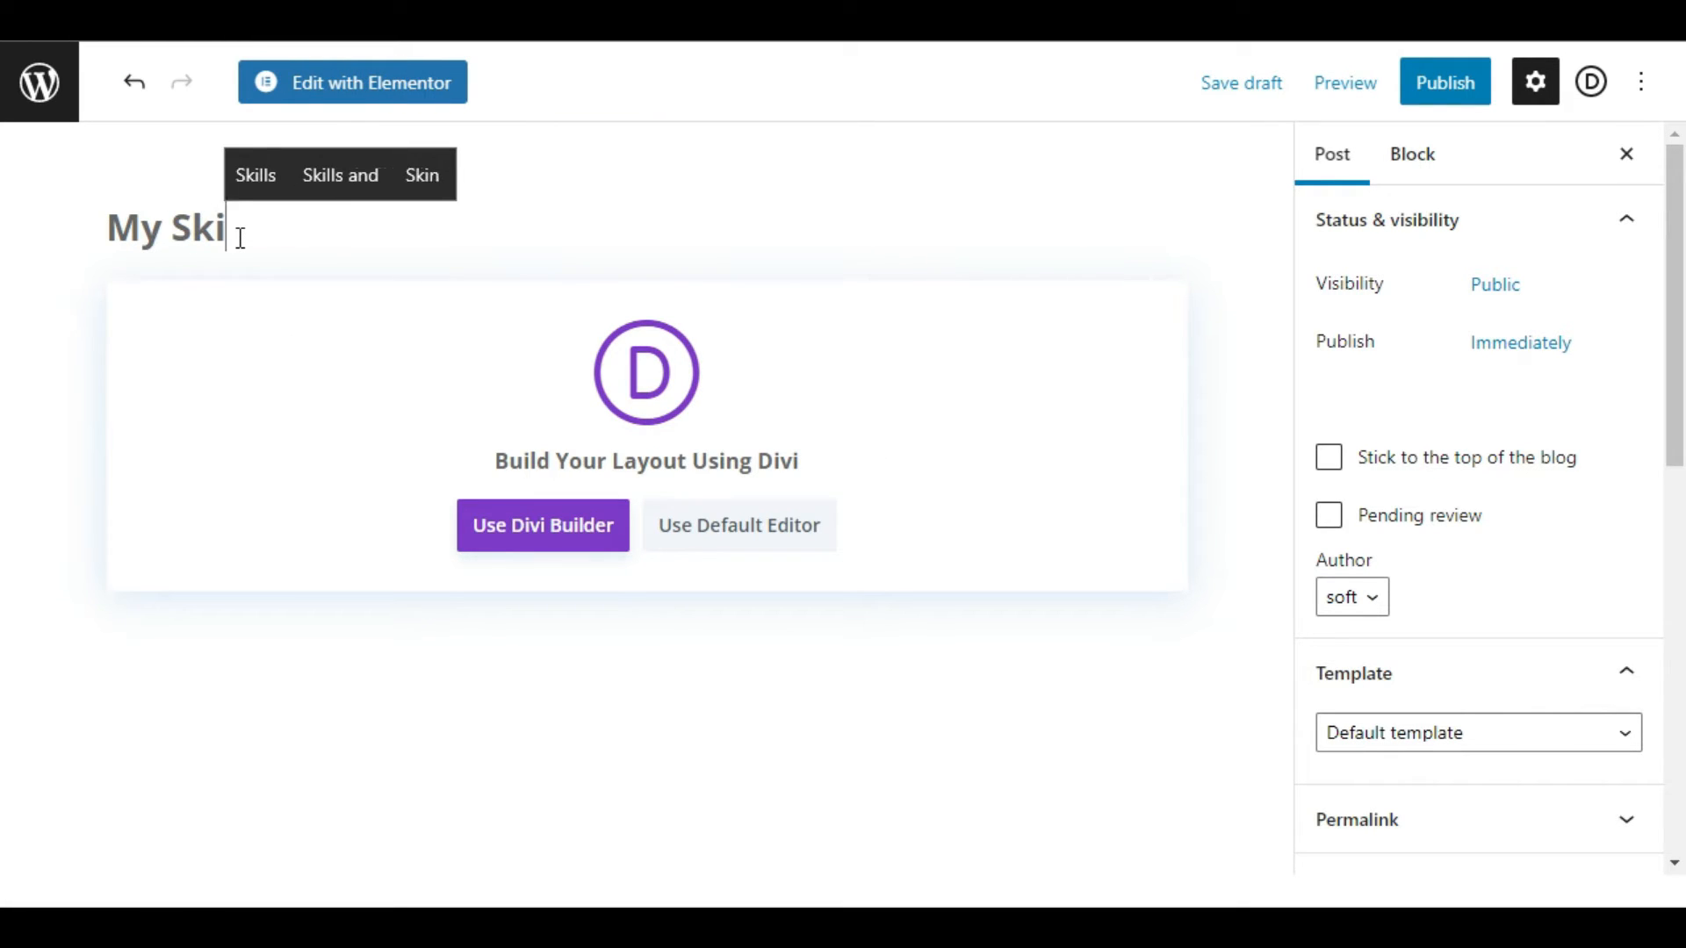
pyautogui.write('ls')
pyautogui.click(265, 160)
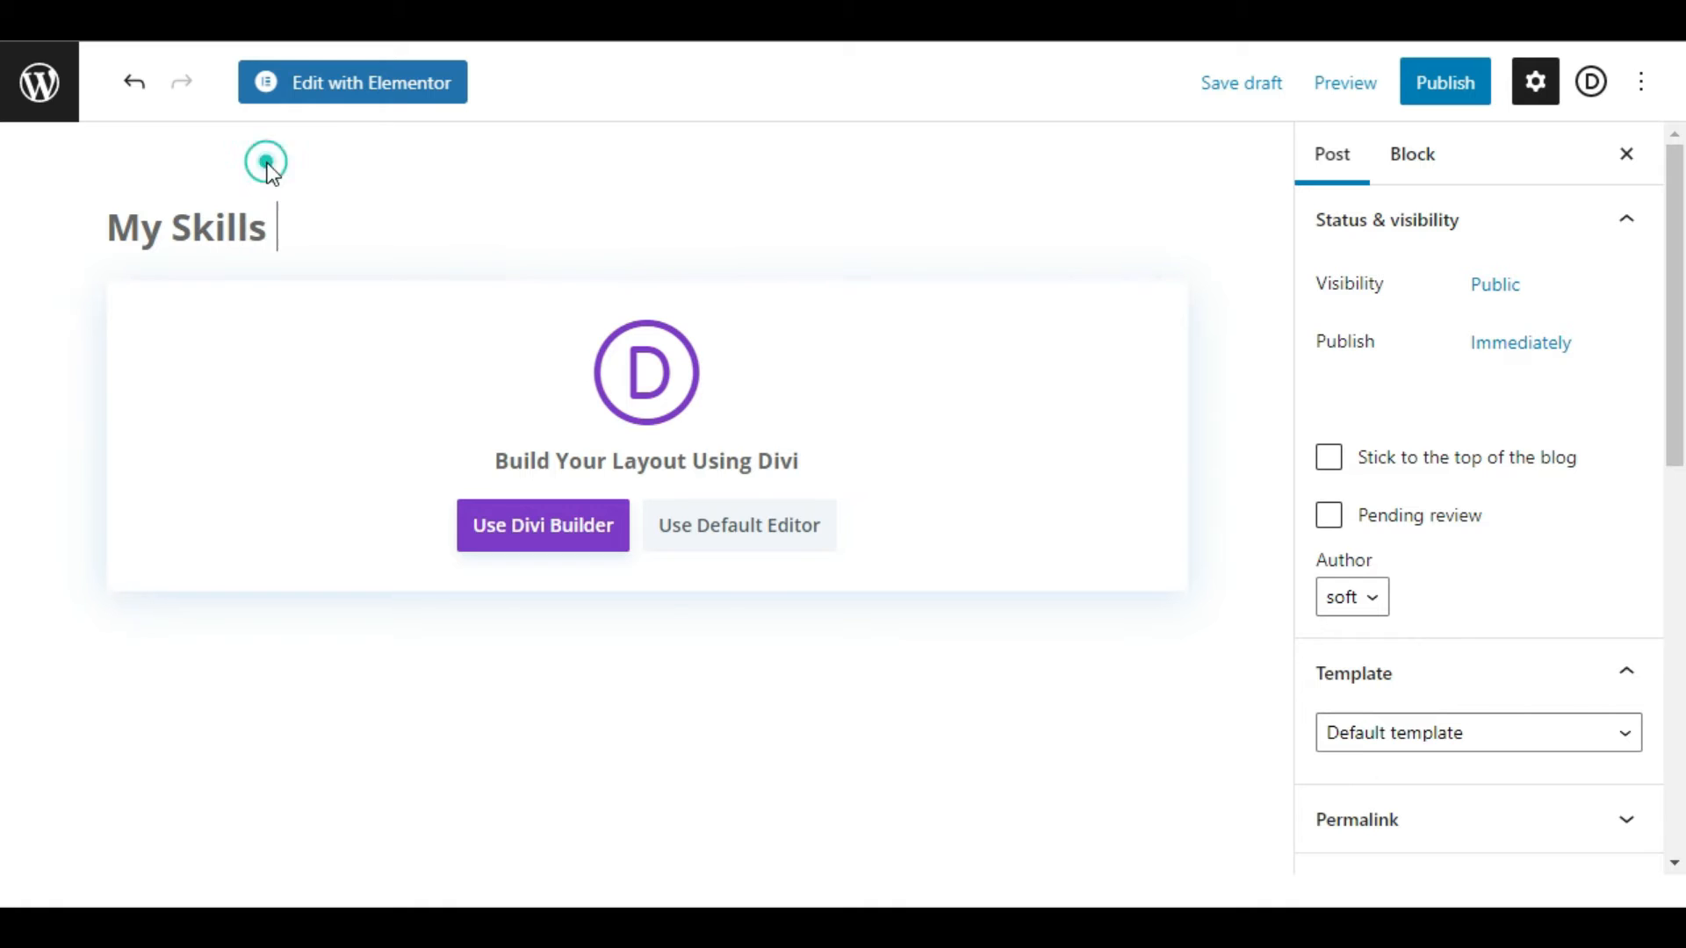
# Open the post in Divi Builder, build it from scratch and insert a single-column row.
pyautogui.click(575, 537)
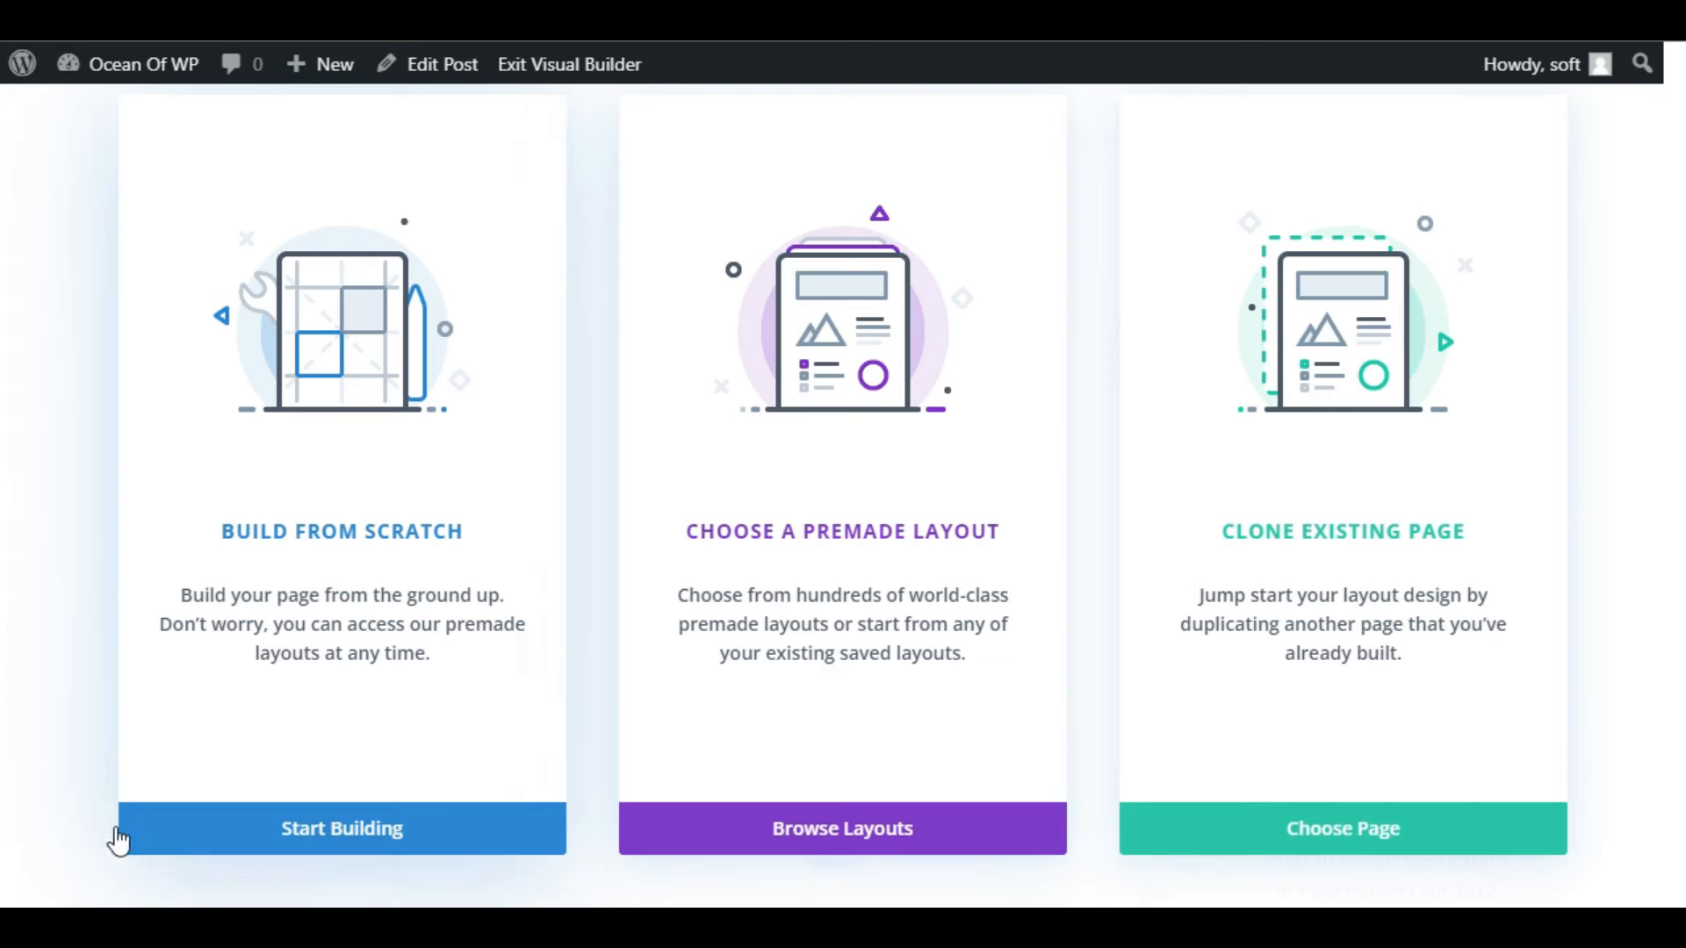
pyautogui.click(335, 820)
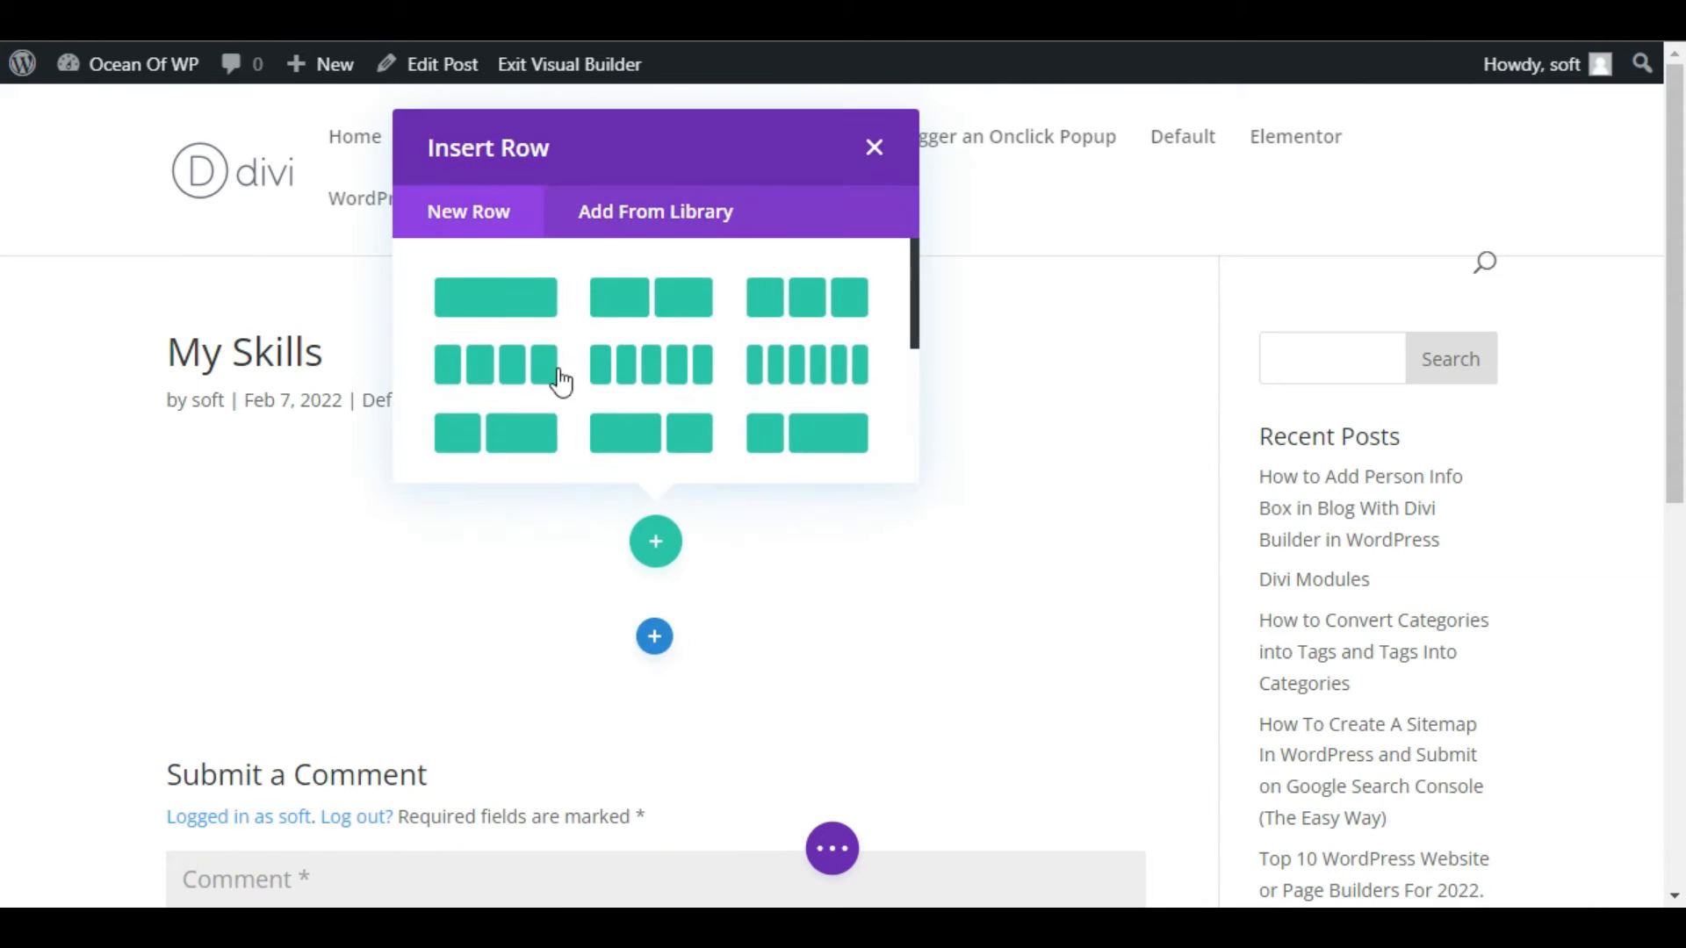
pyautogui.click(499, 298)
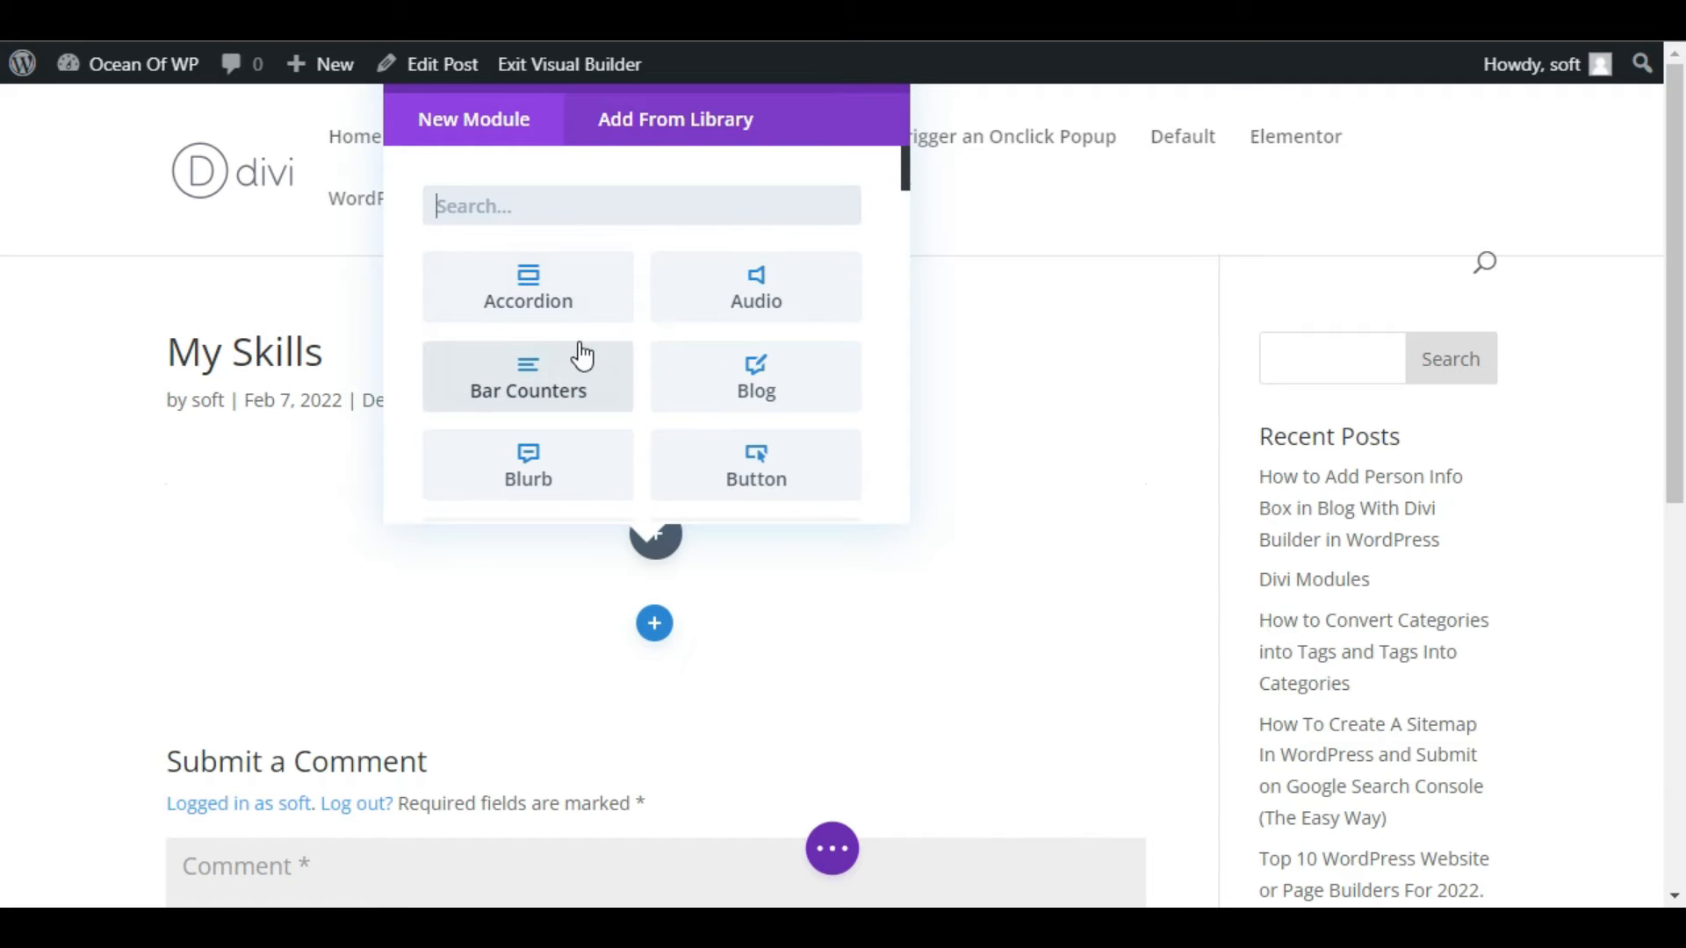
# Add the Torque Skill Bars module to the new row.
pyautogui.scroll(-10, 579, 355)
pyautogui.scroll(-1, 581, 366)
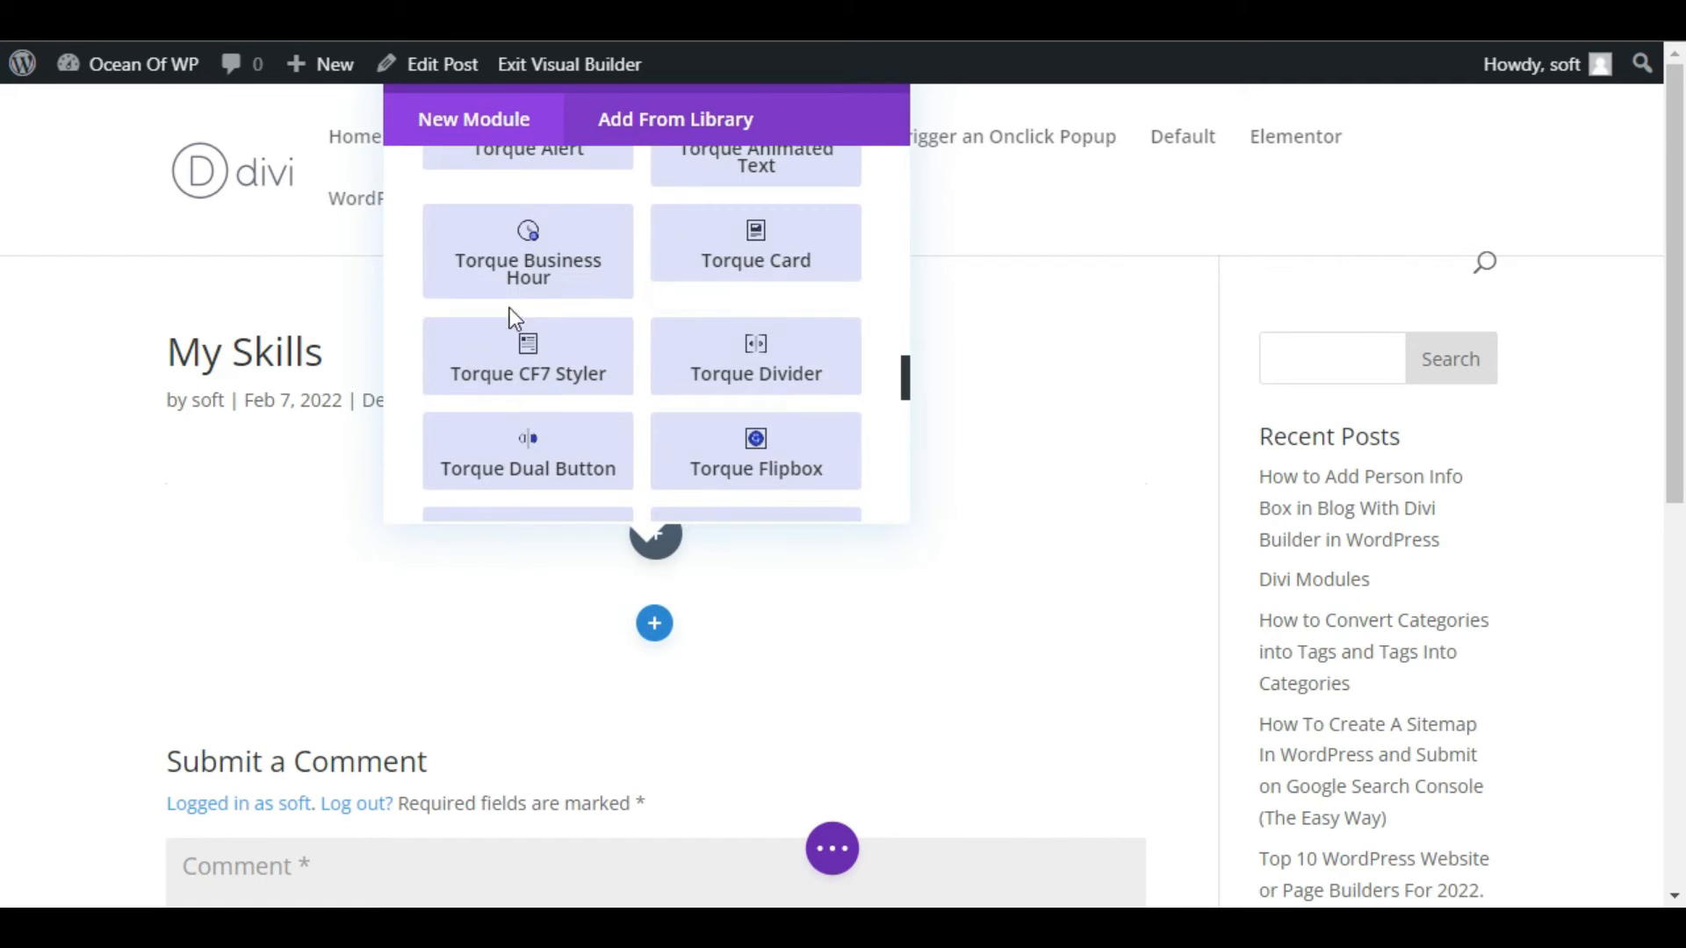
pyautogui.scroll(-6, 696, 456)
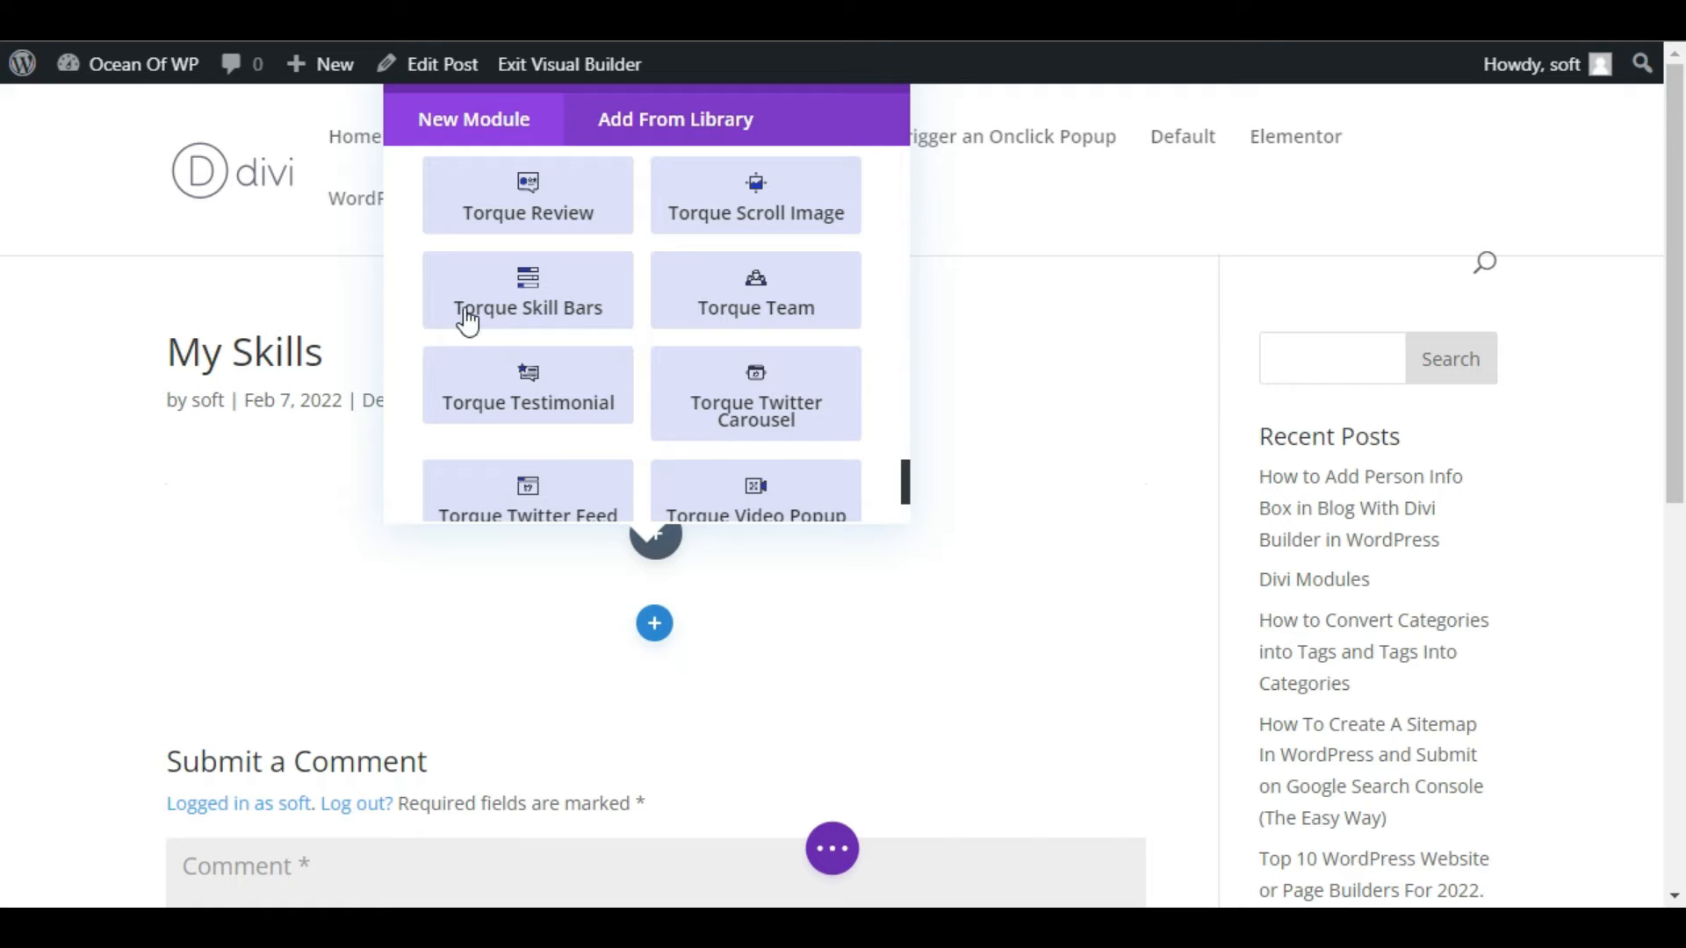
pyautogui.click(525, 293)
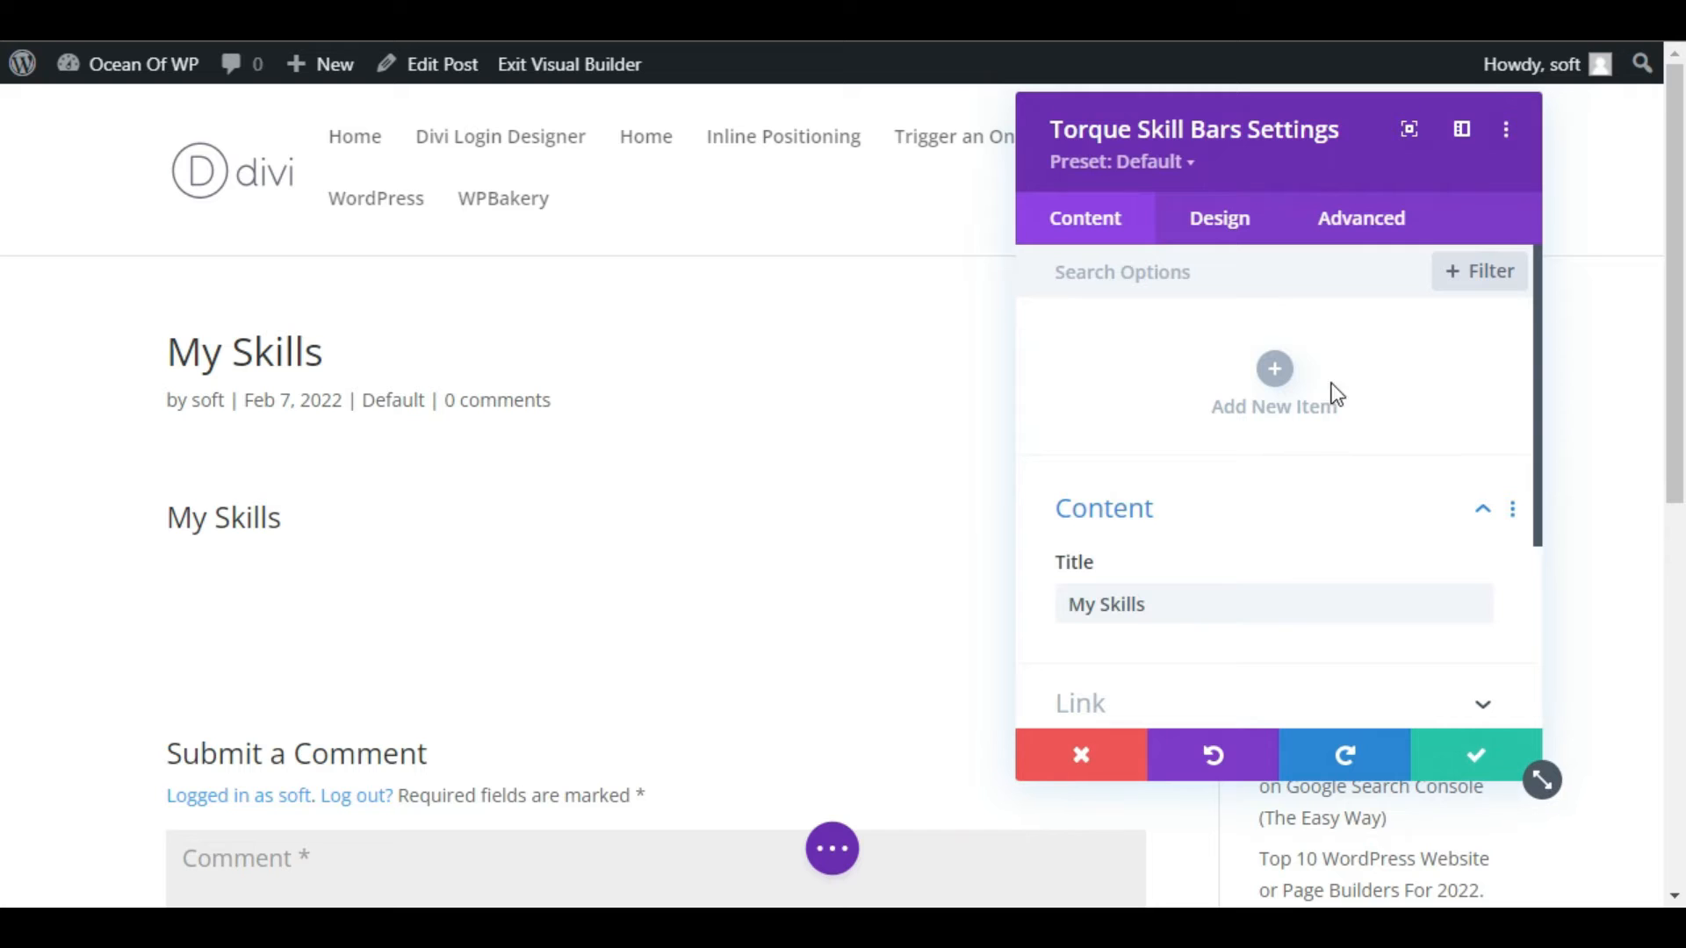
# Add a new bar item to the skill bars module and set its level to 75%.
pyautogui.click(1273, 369)
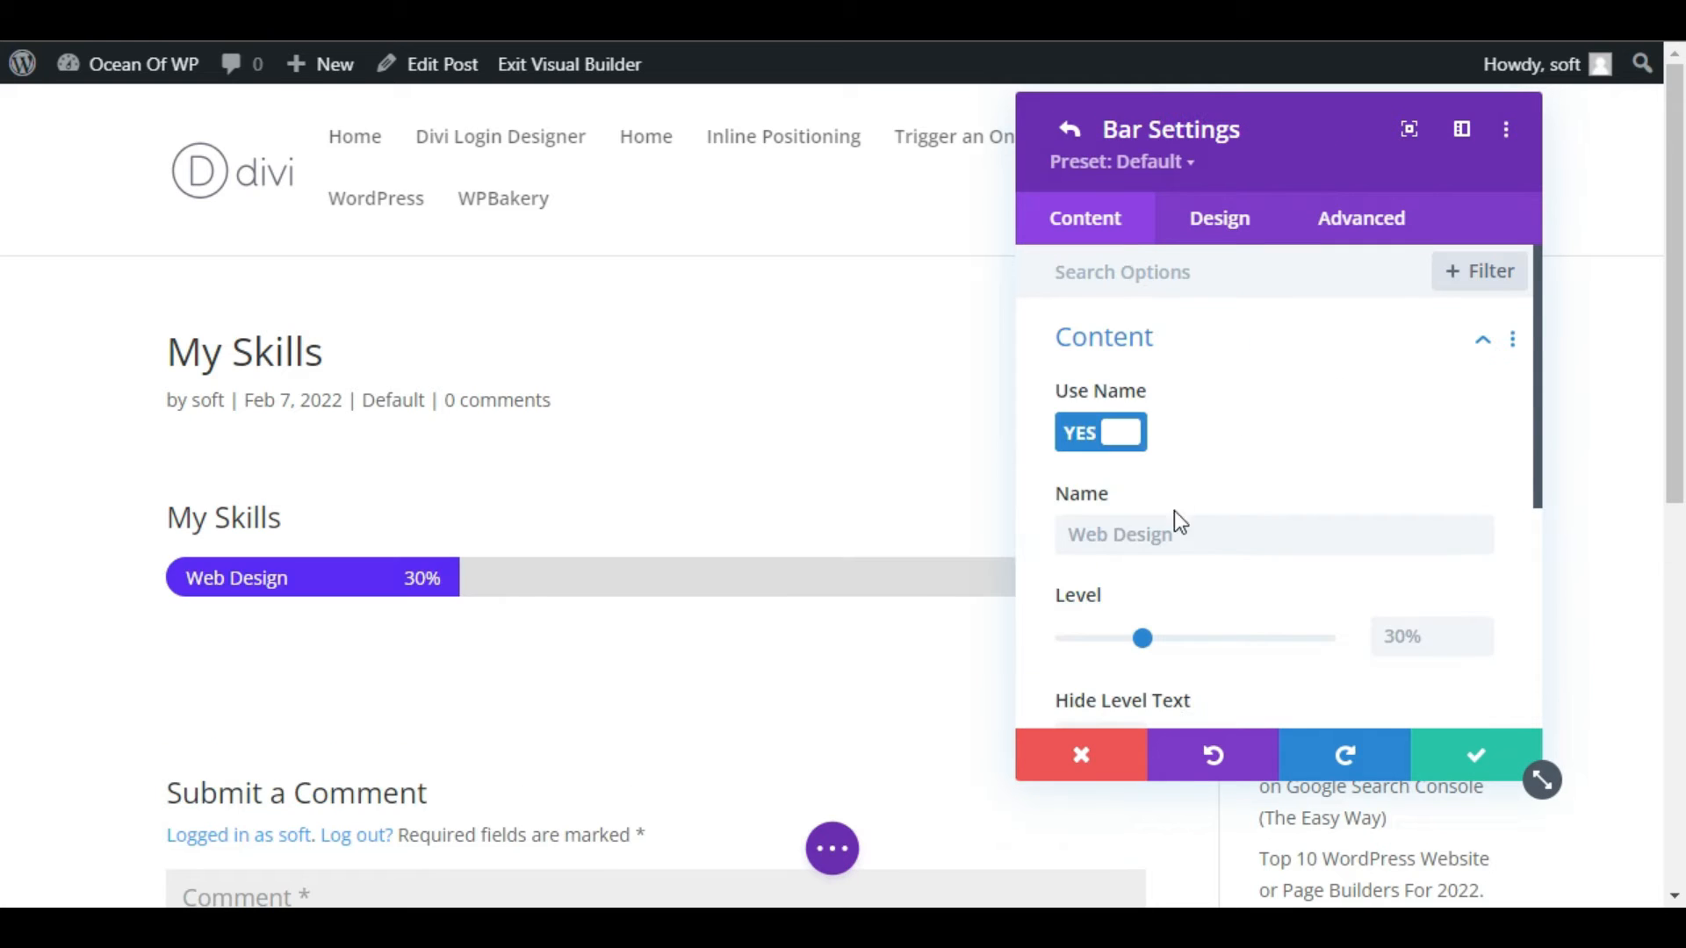
pyautogui.scroll(-2, 1181, 513)
pyautogui.click(1086, 348)
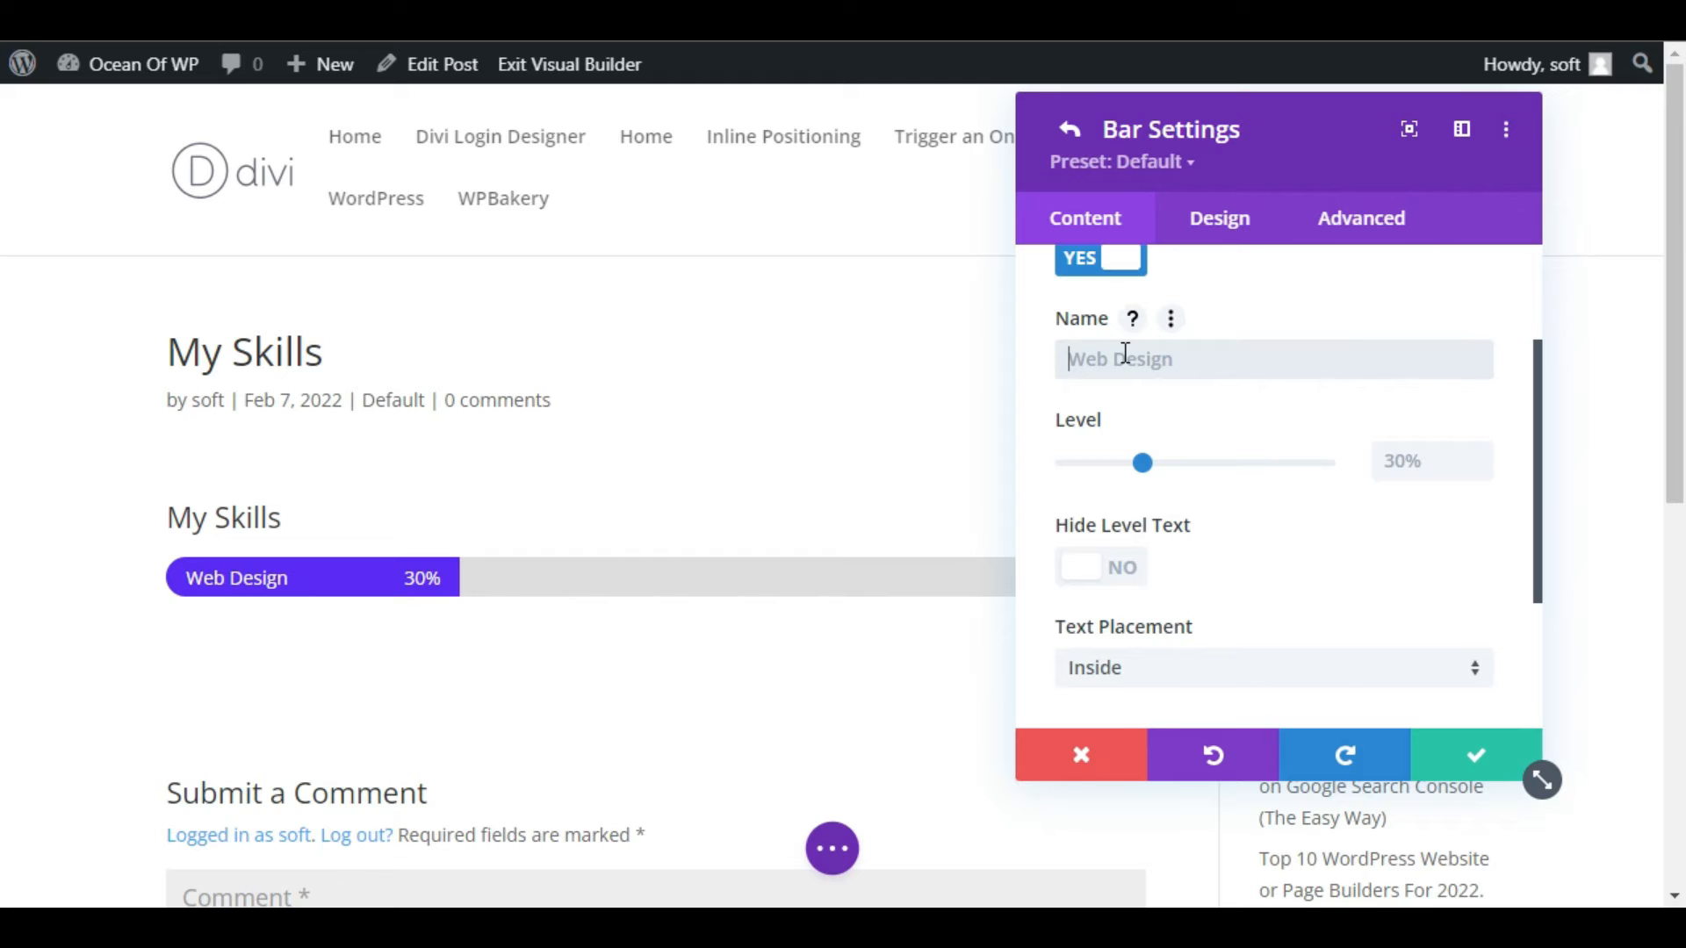
pyautogui.click(1413, 463)
pyautogui.write('75')
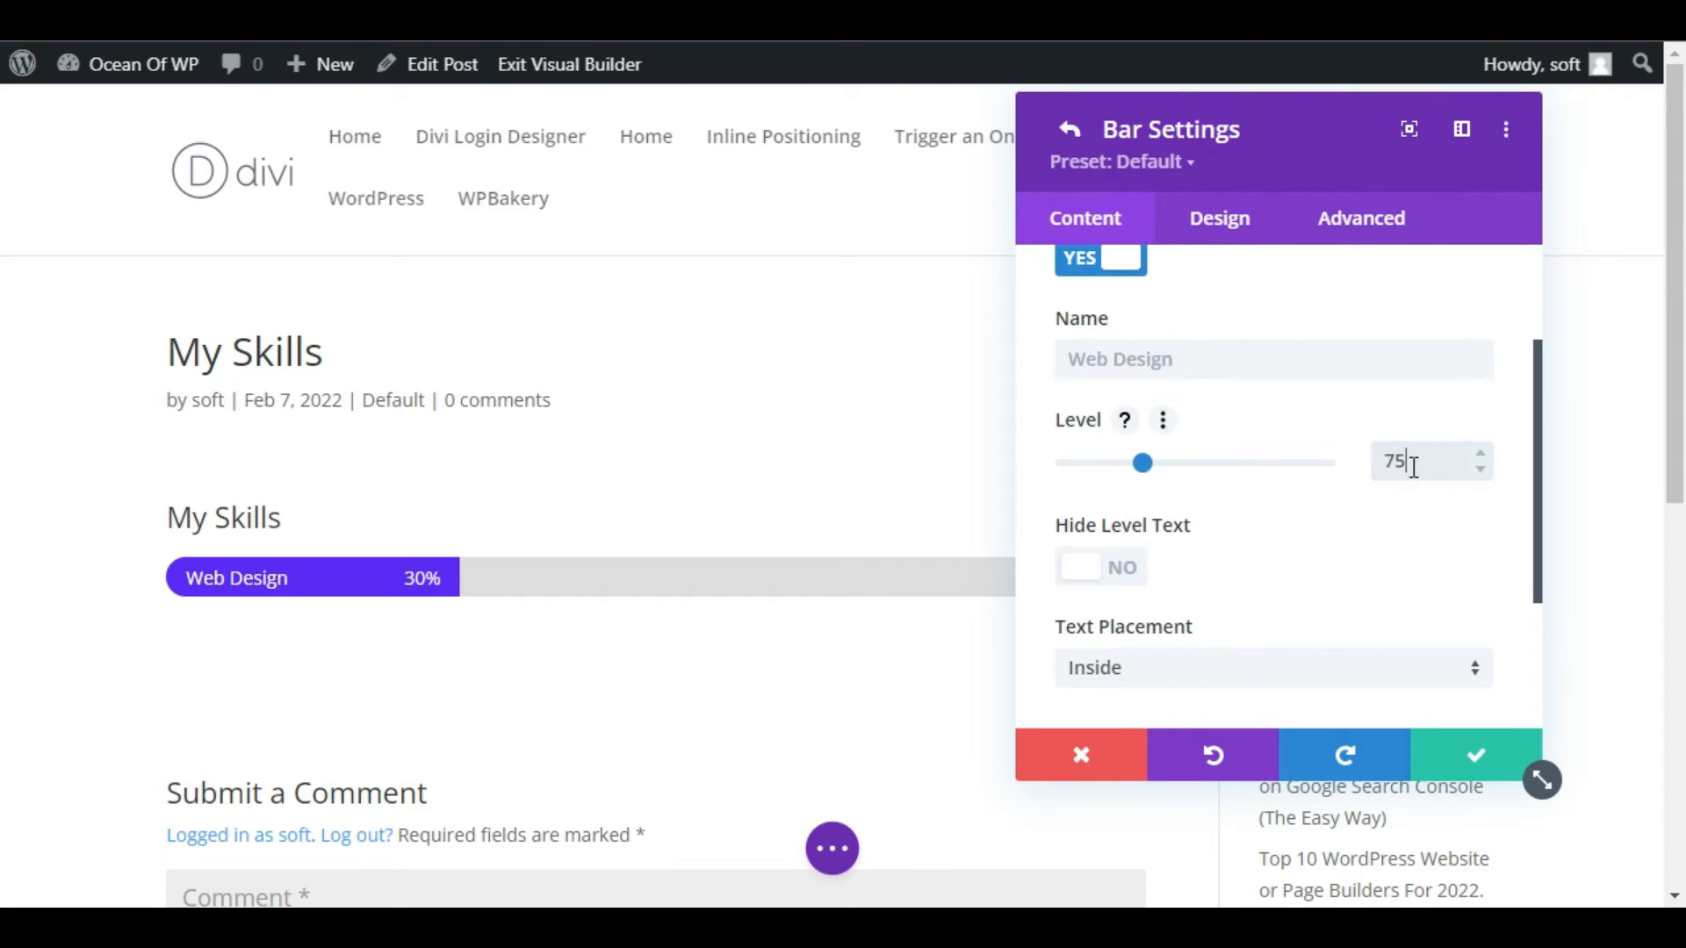
pyautogui.write('%')
# Try hiding the level text and placing the bar's text Outside, and restore the Inside placement.
pyautogui.scroll(-2, 1308, 386)
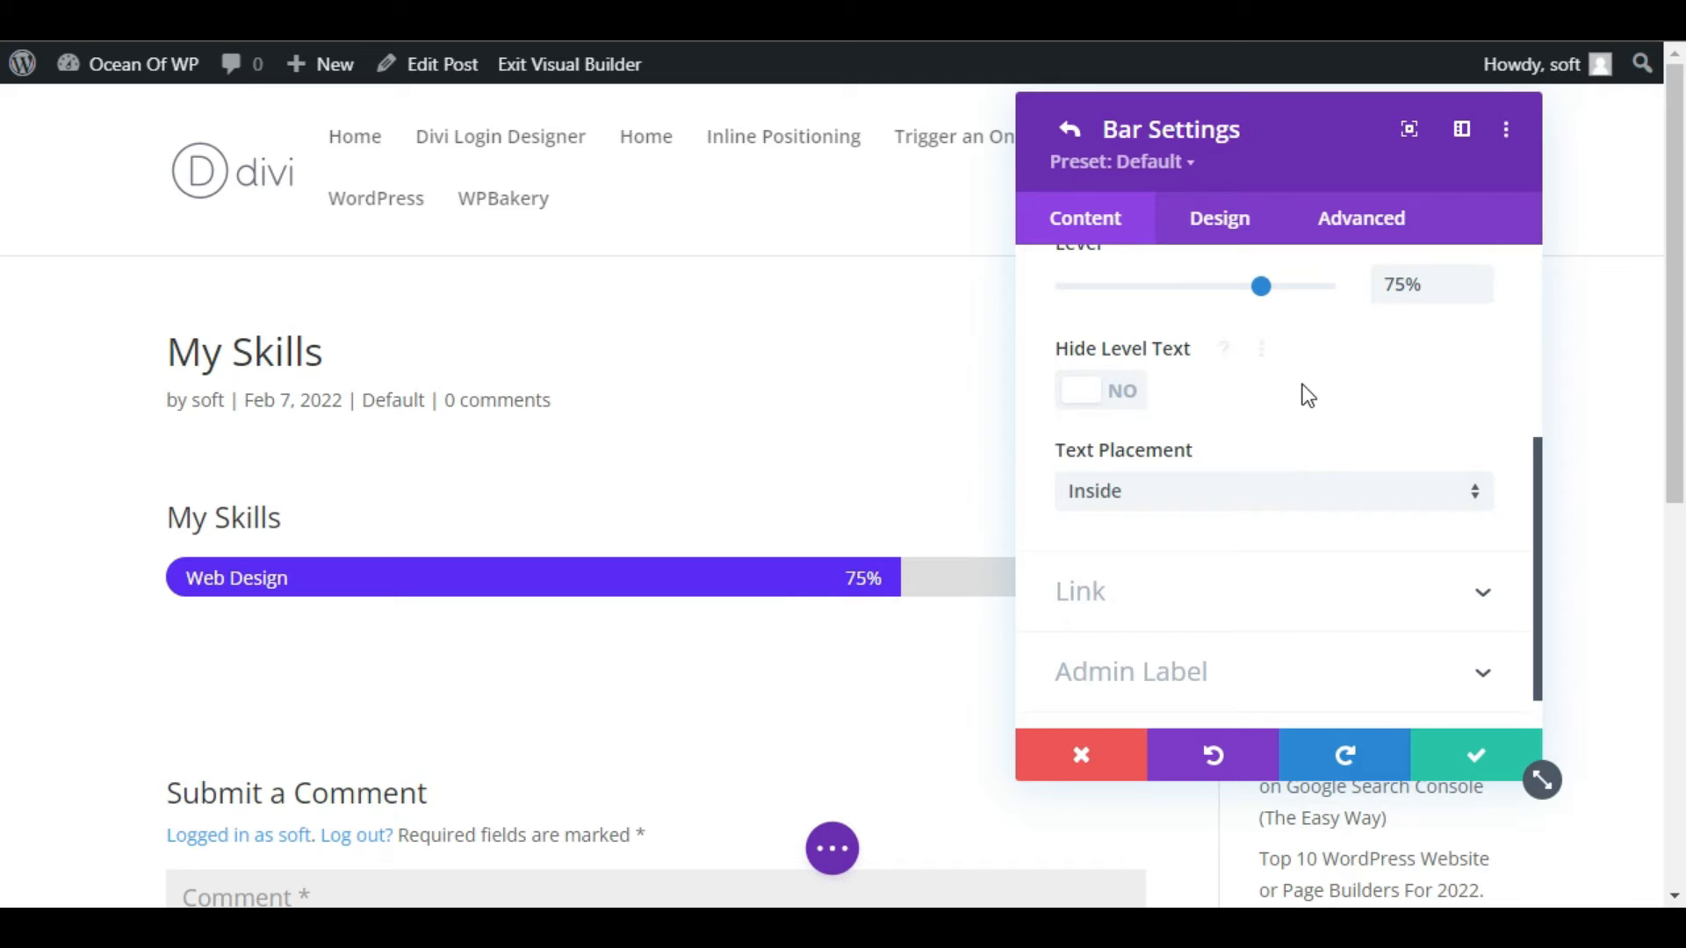
pyautogui.click(1144, 395)
pyautogui.click(1109, 395)
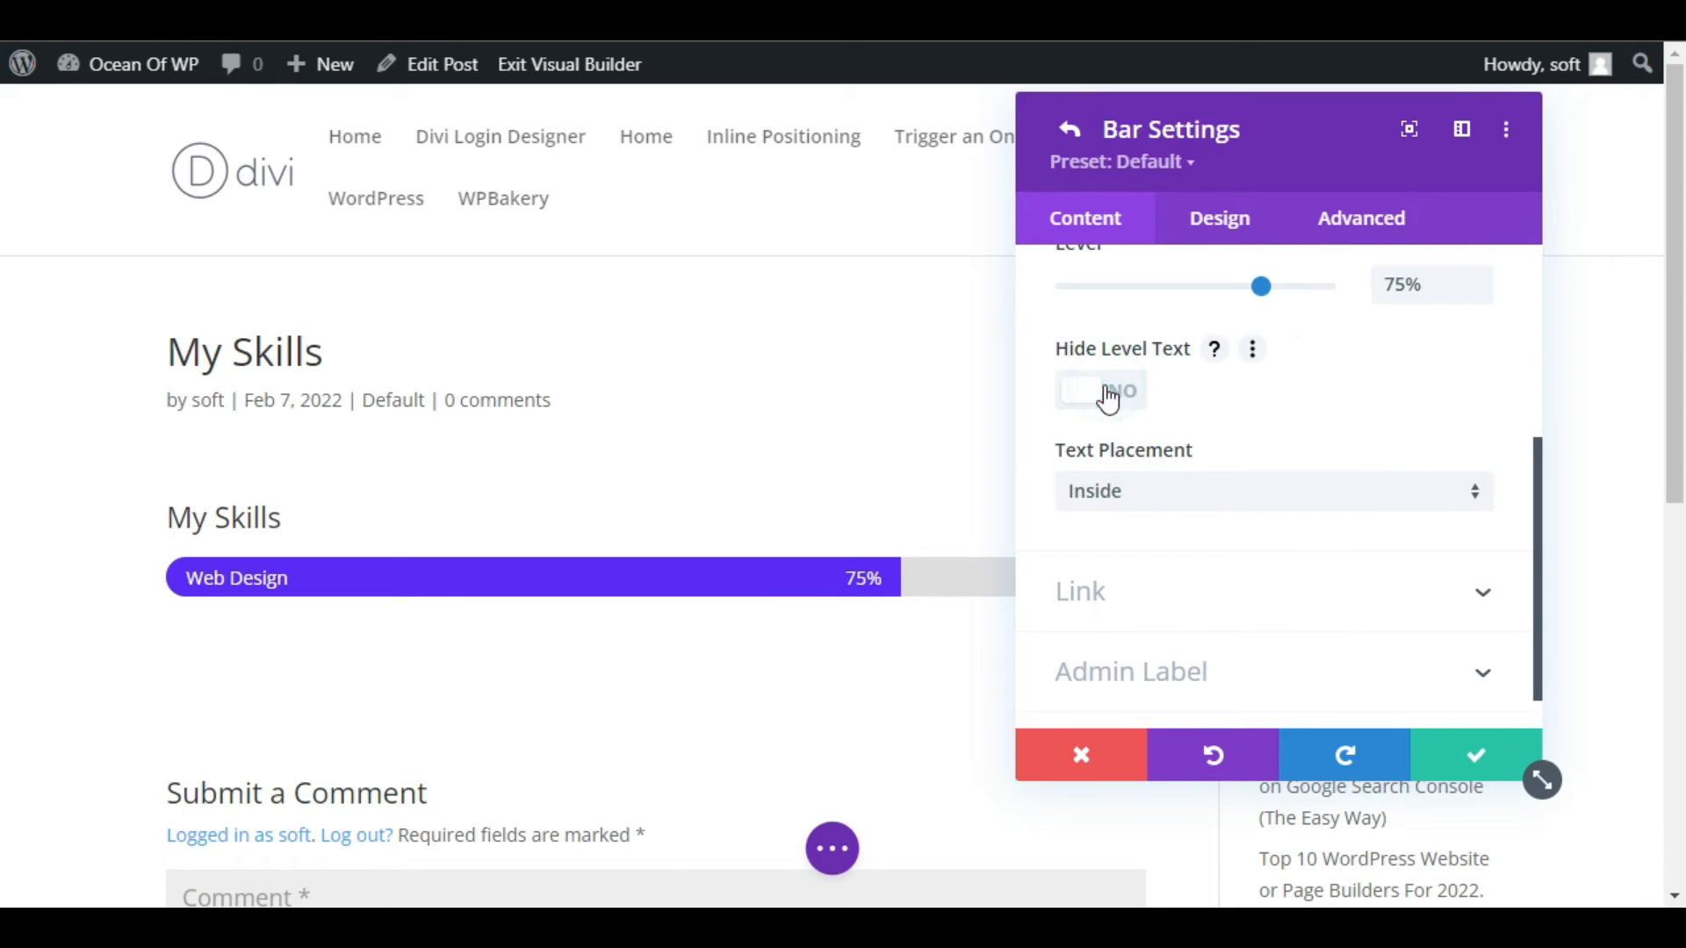
pyautogui.click(1206, 499)
pyautogui.click(1196, 564)
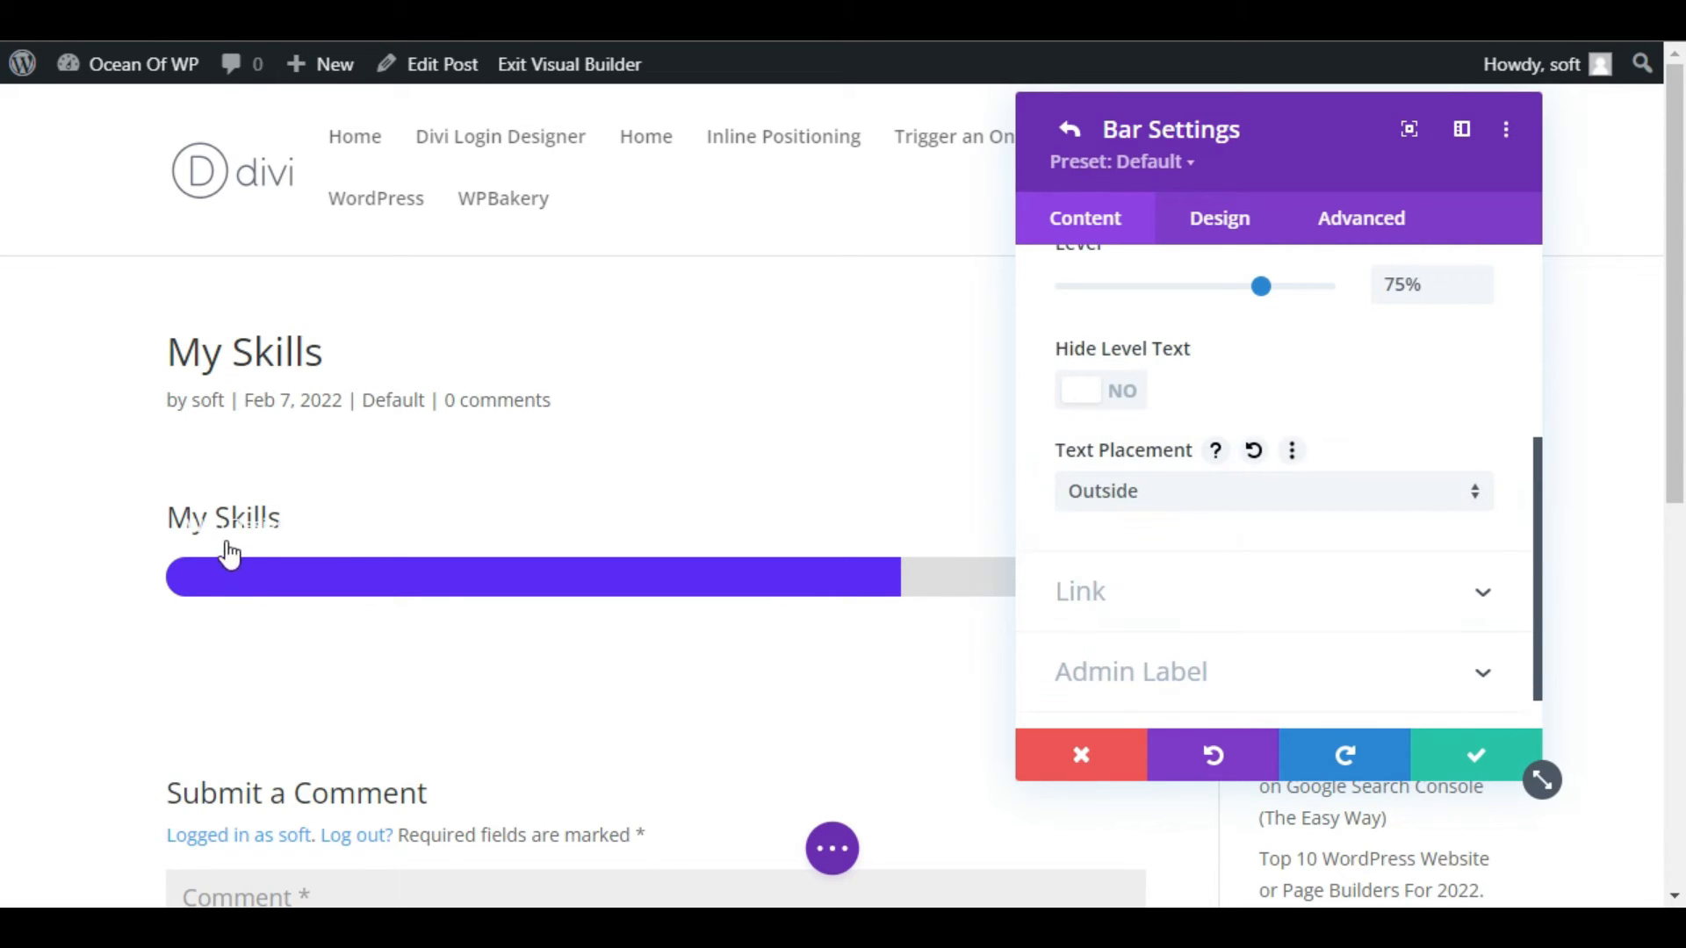
pyautogui.click(1063, 492)
pyautogui.click(1139, 518)
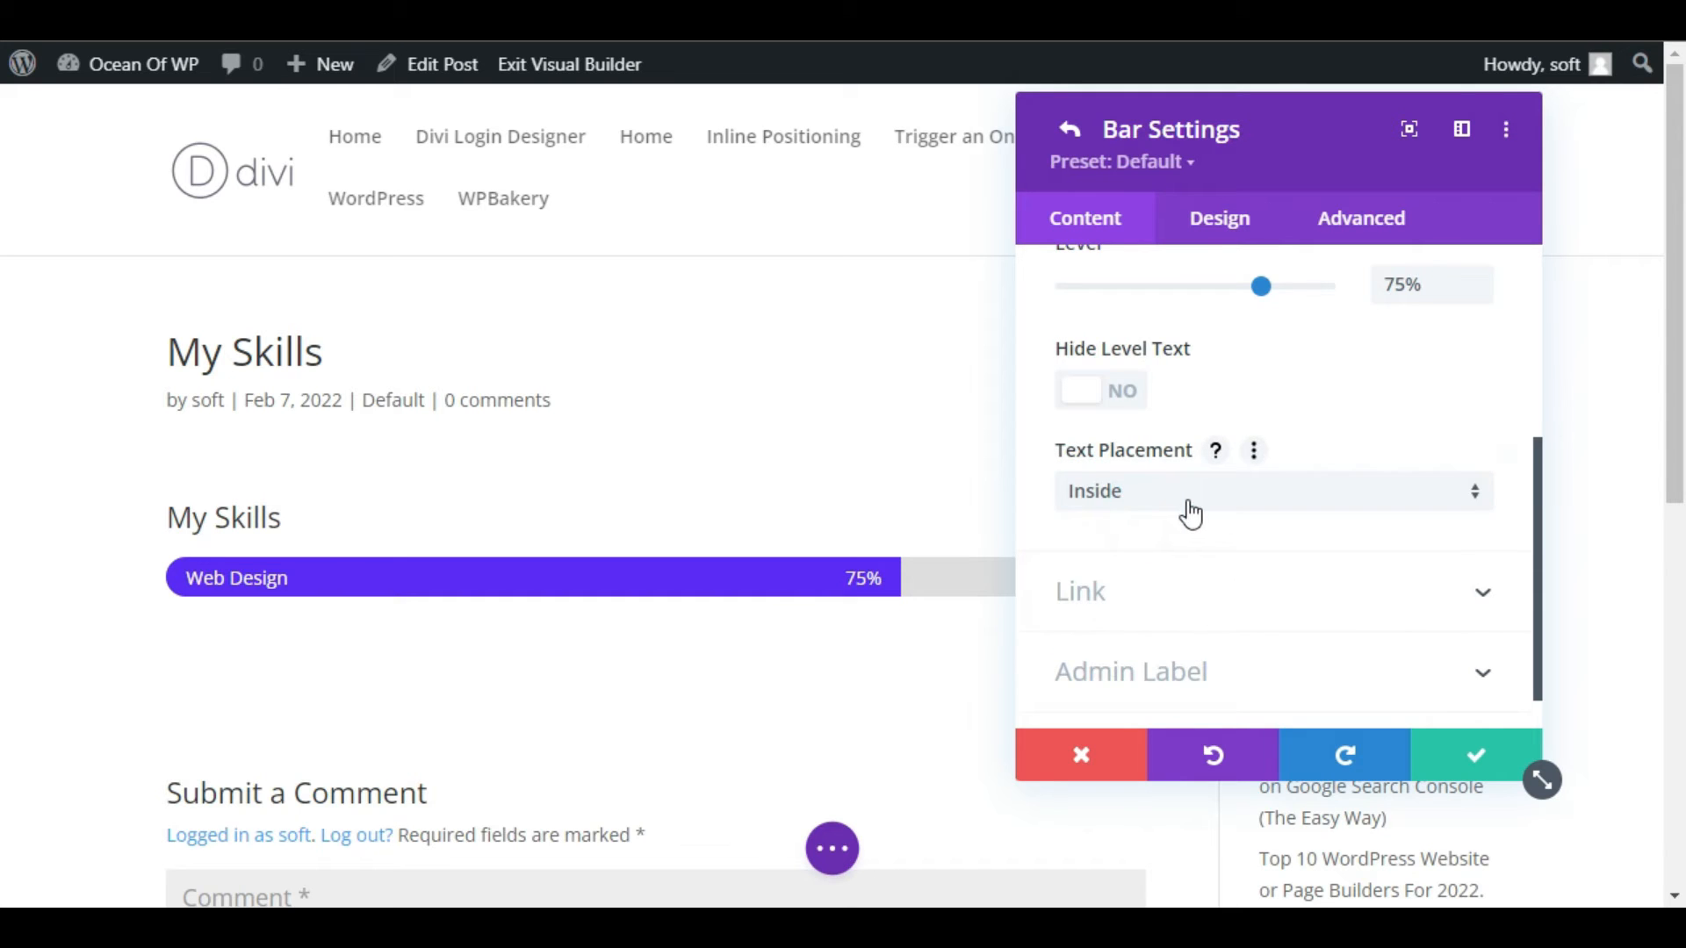
# Change the Web Design bar's fill color to red #e02b20 in its bar style.
pyautogui.scroll(5, 1187, 502)
pyautogui.click(1211, 230)
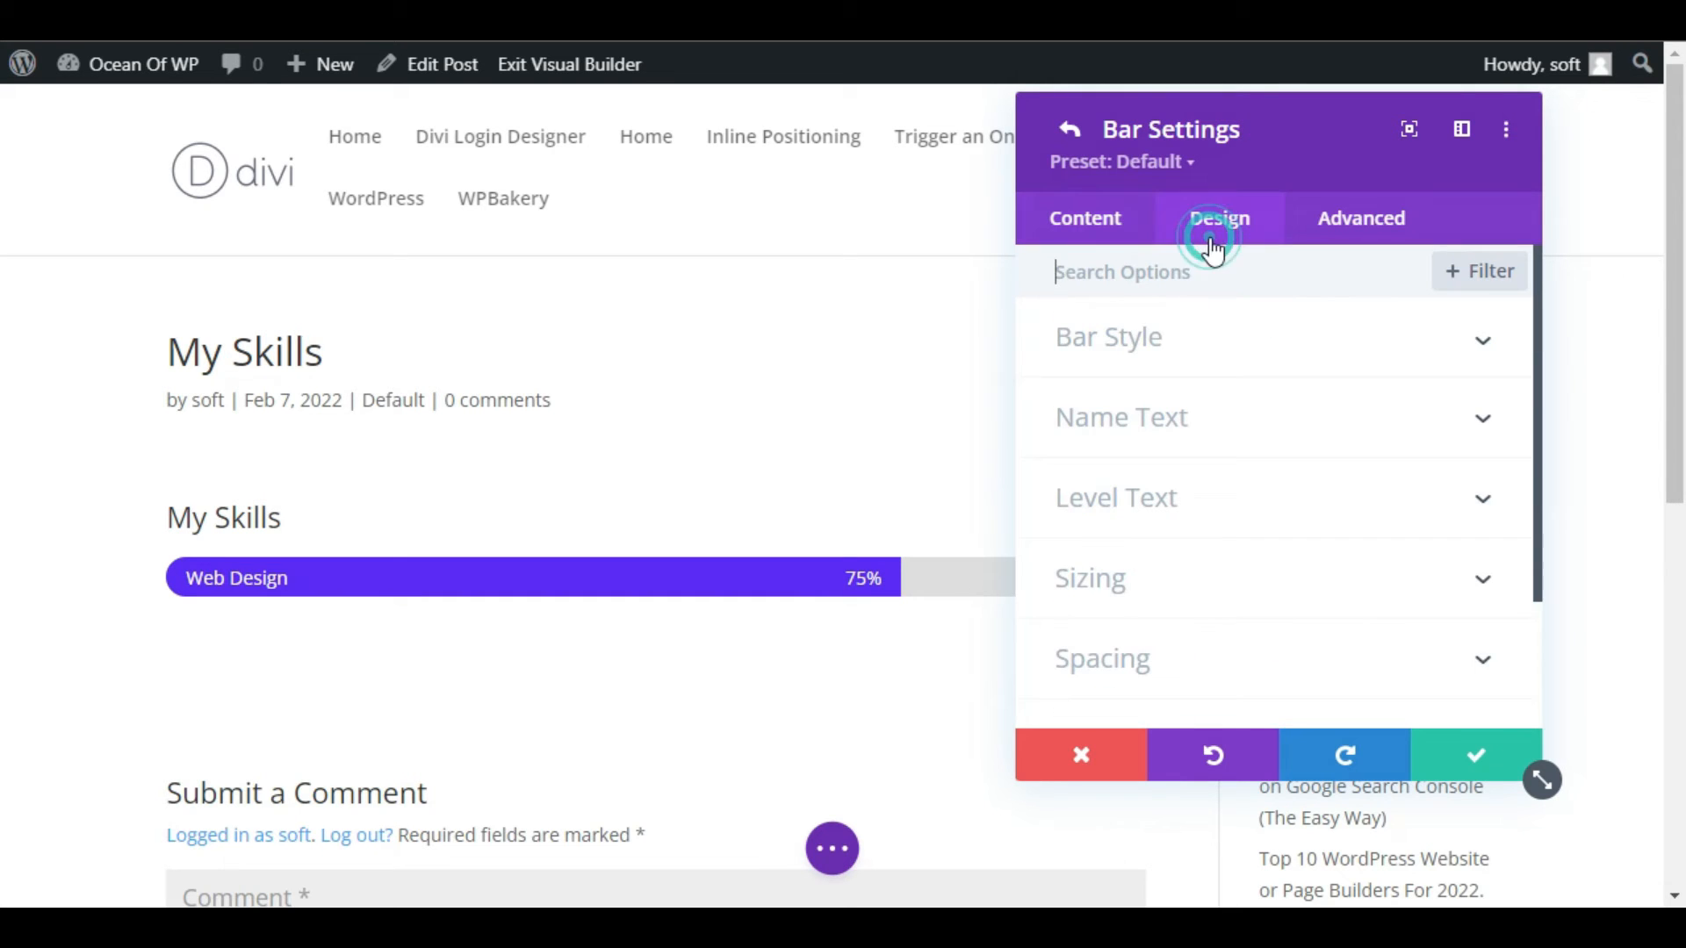
pyautogui.click(1139, 339)
pyautogui.scroll(-3, 1245, 391)
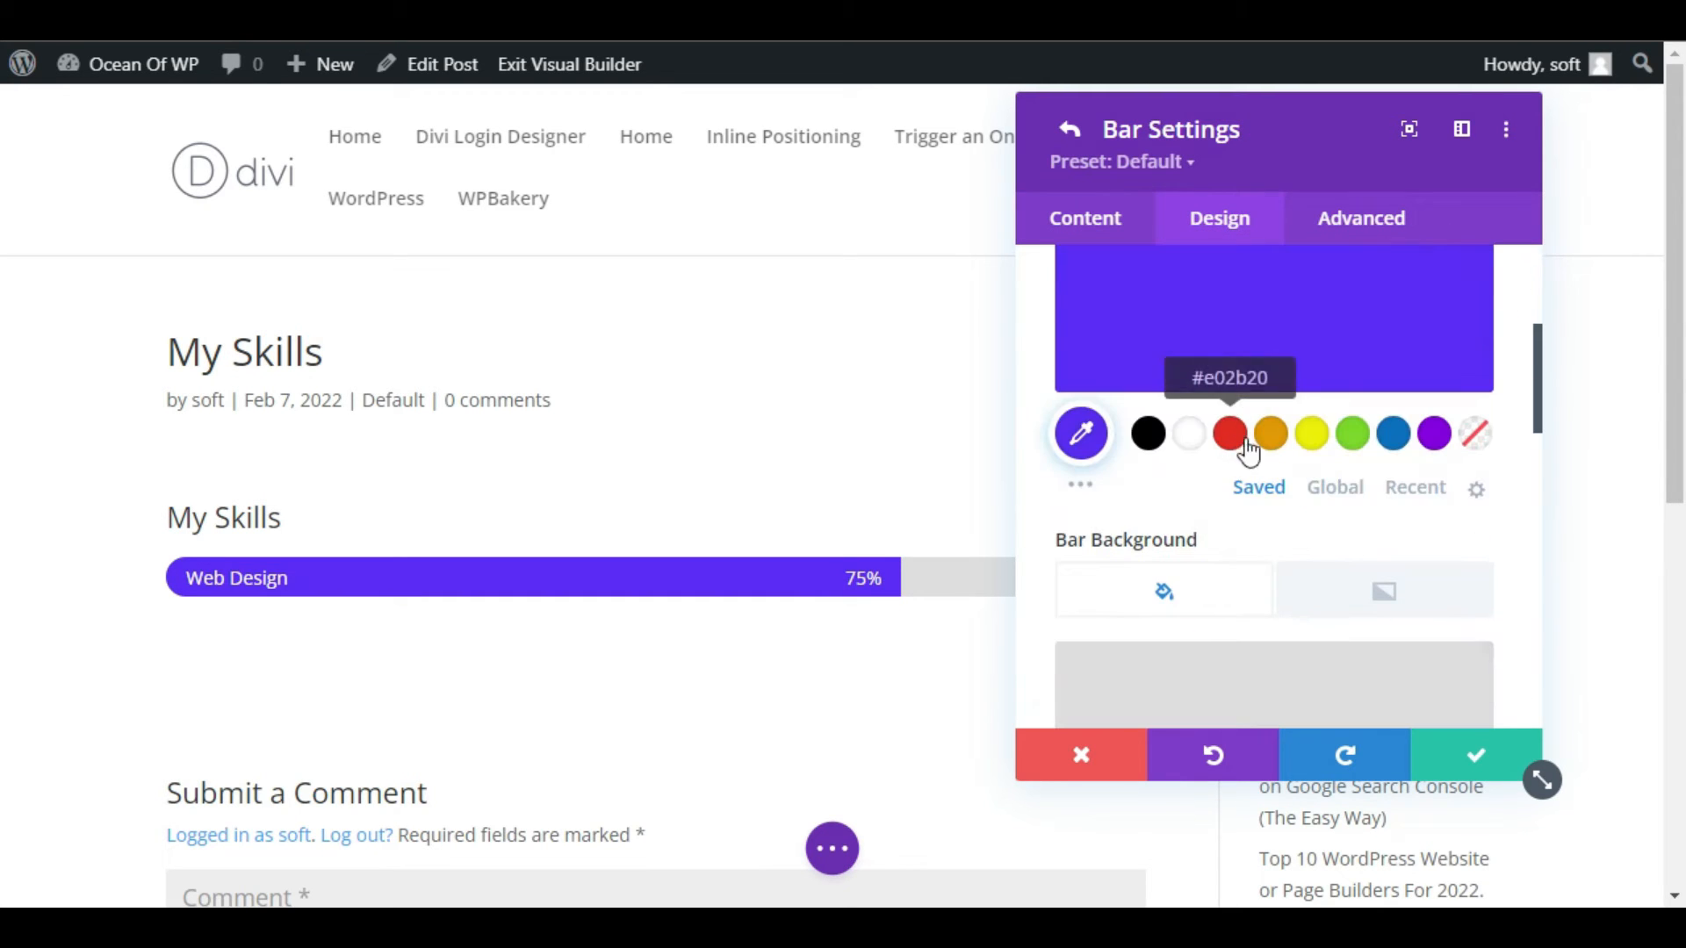
pyautogui.click(1230, 433)
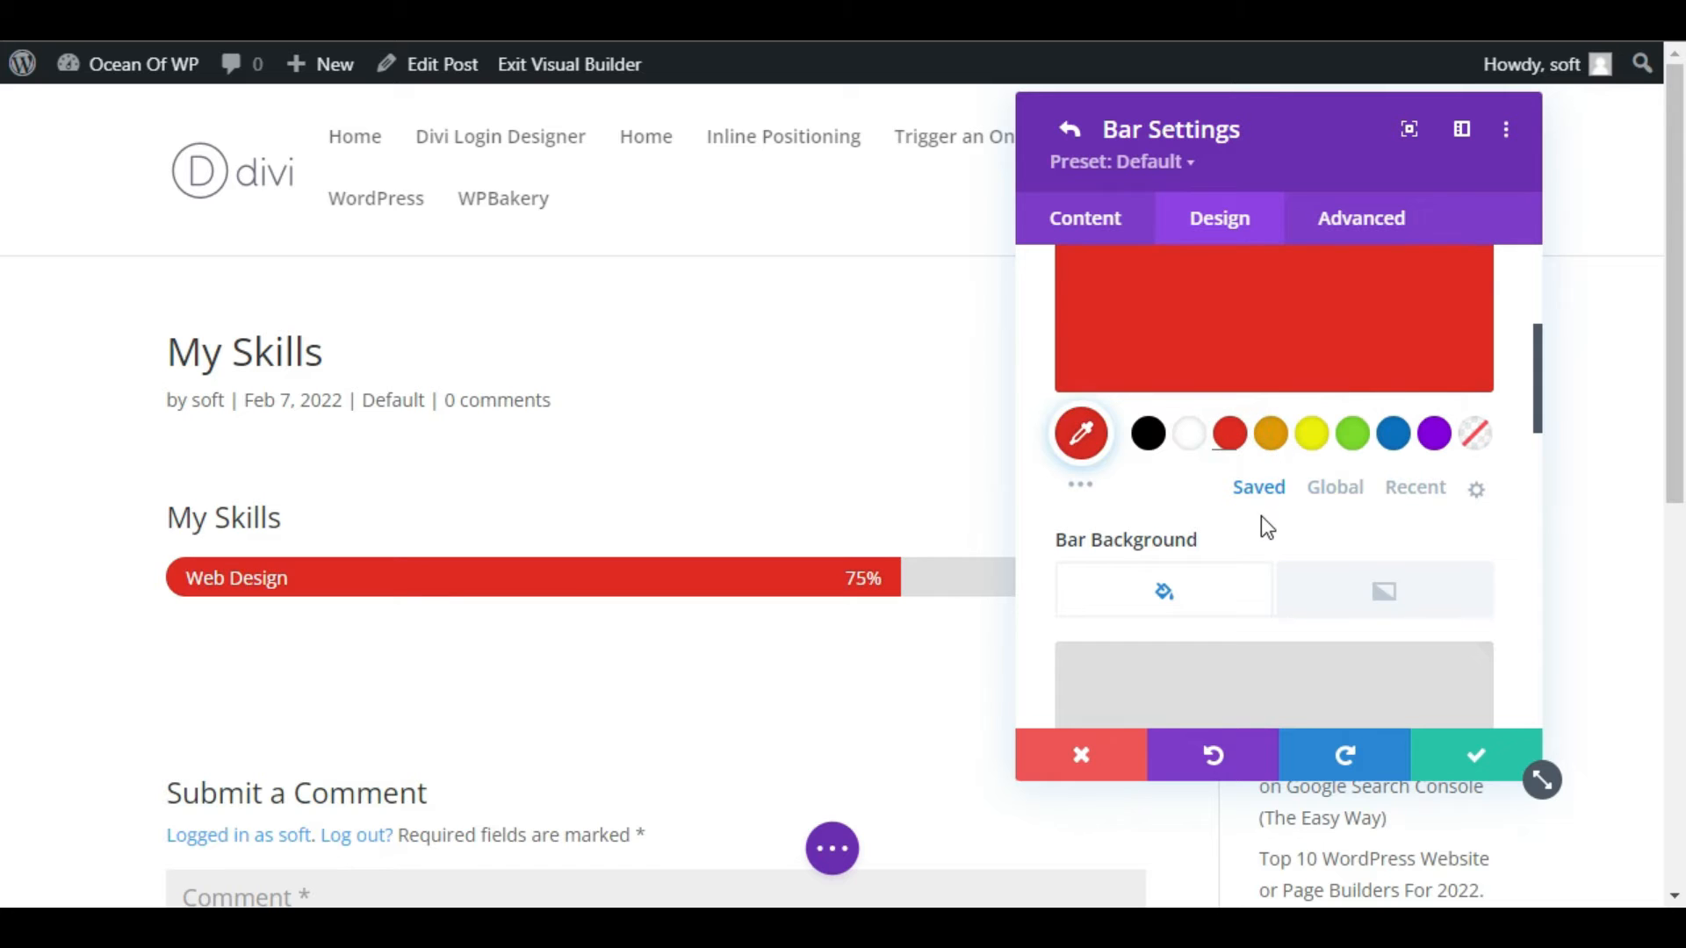
pyautogui.scroll(4, 1261, 514)
pyautogui.click(1187, 352)
# Set the bar's name text to the Abel font with Bold weight.
pyautogui.click(1157, 416)
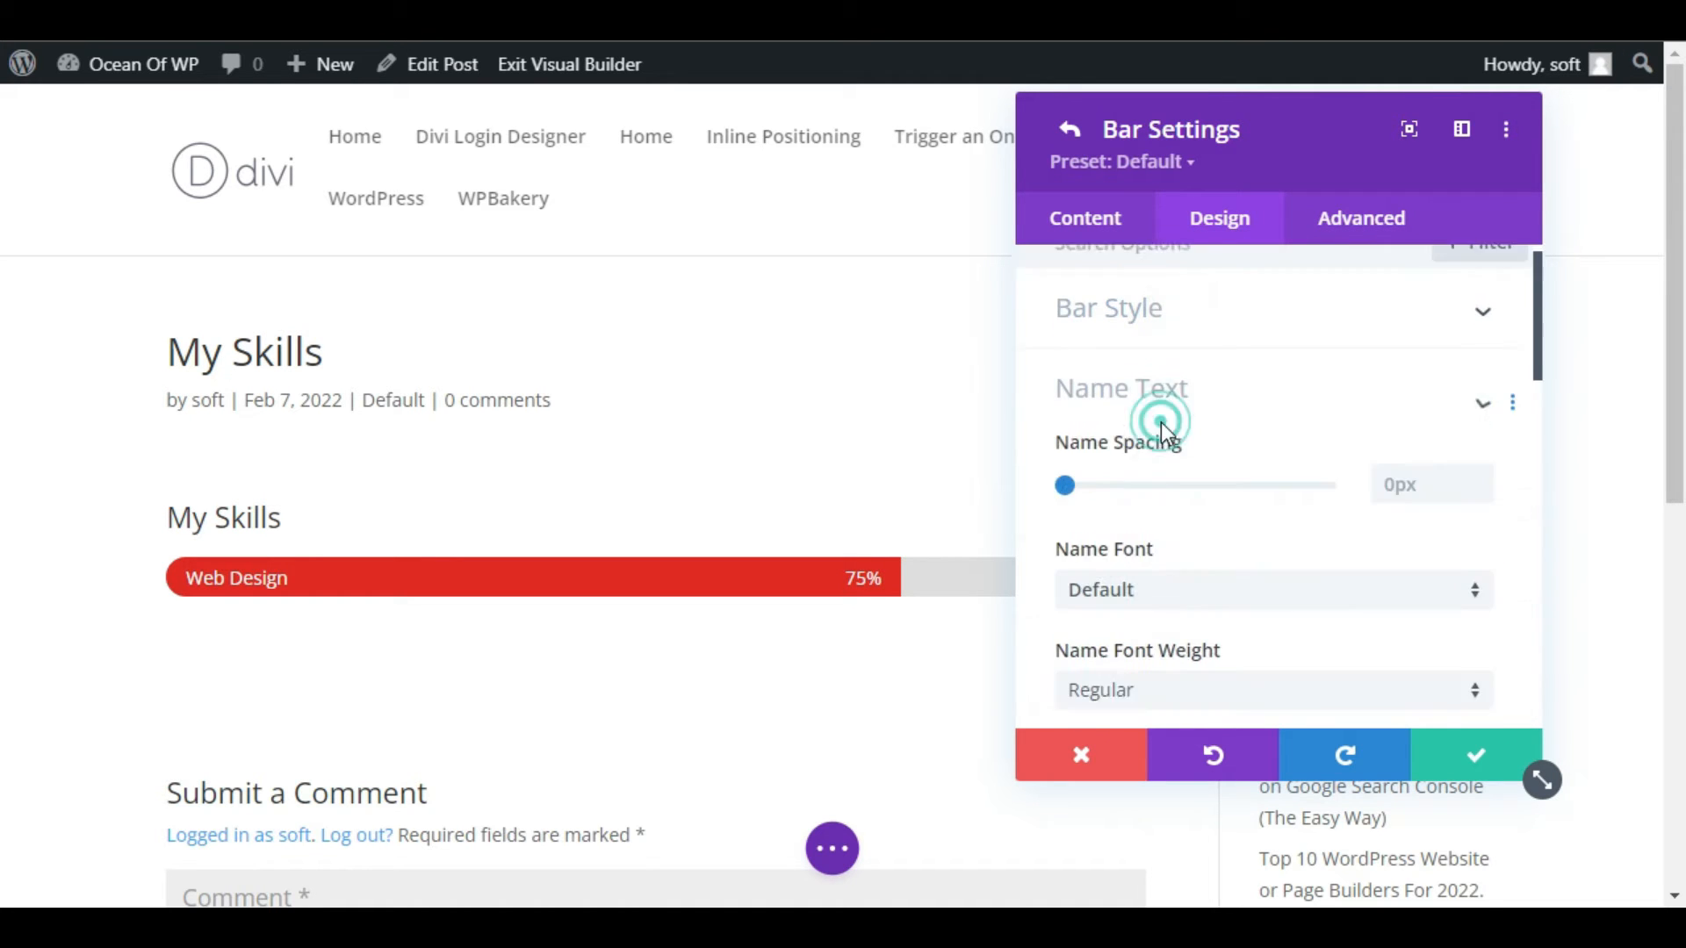
pyautogui.scroll(-2, 1160, 446)
pyautogui.click(1127, 314)
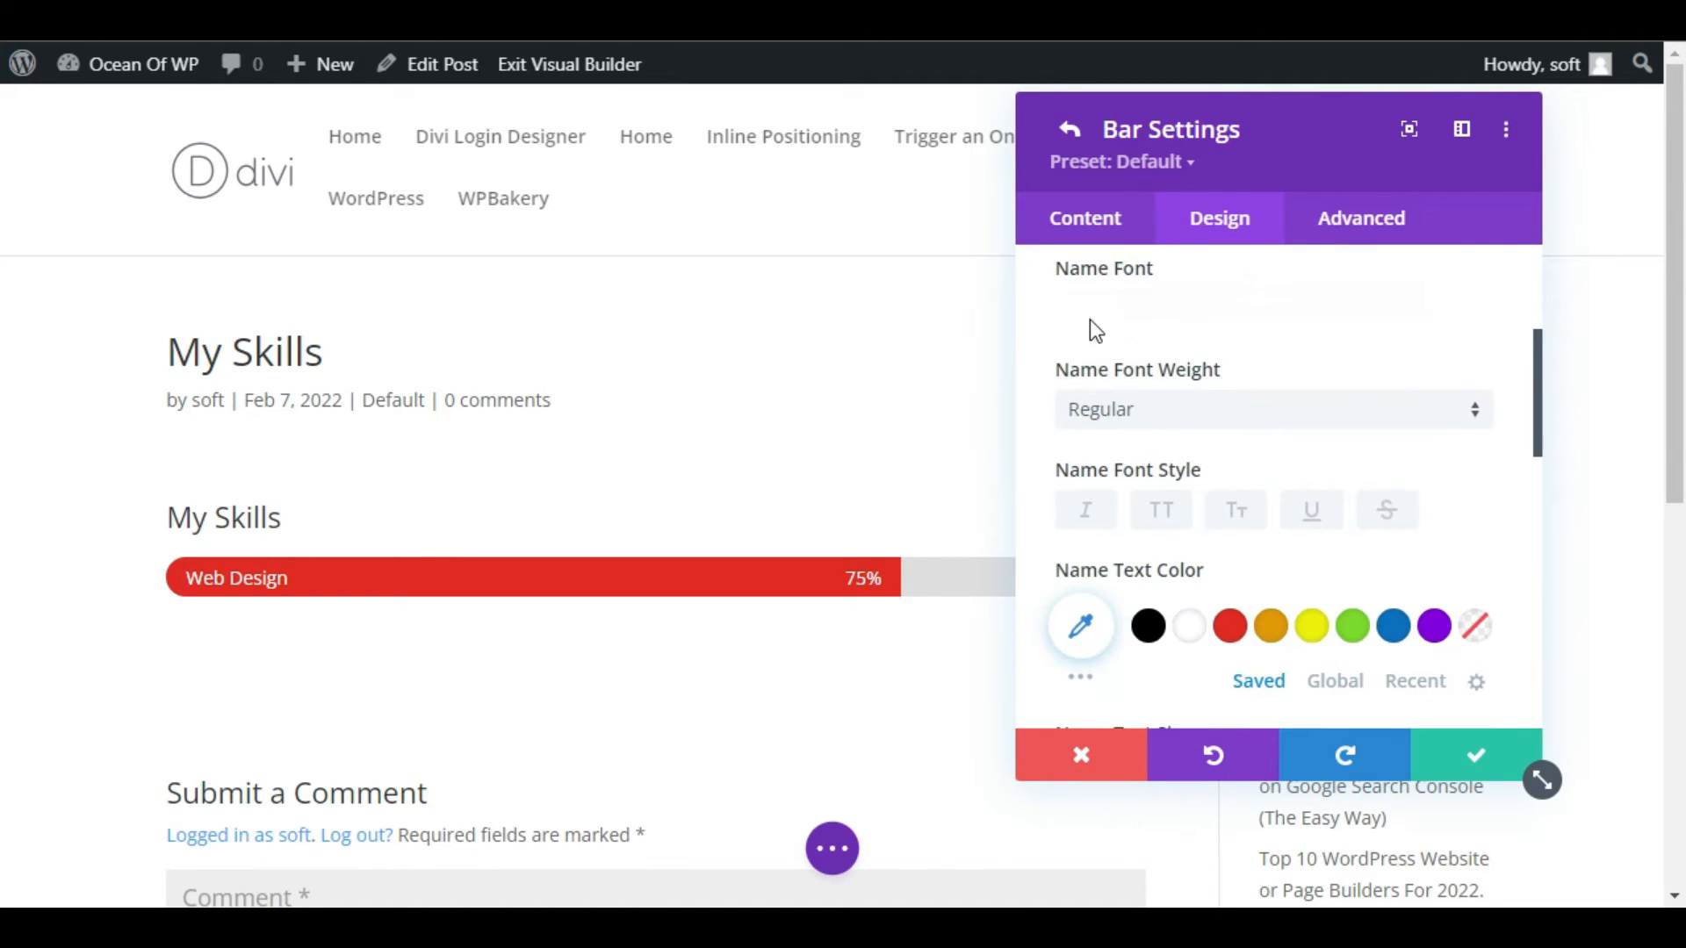
pyautogui.click(1198, 406)
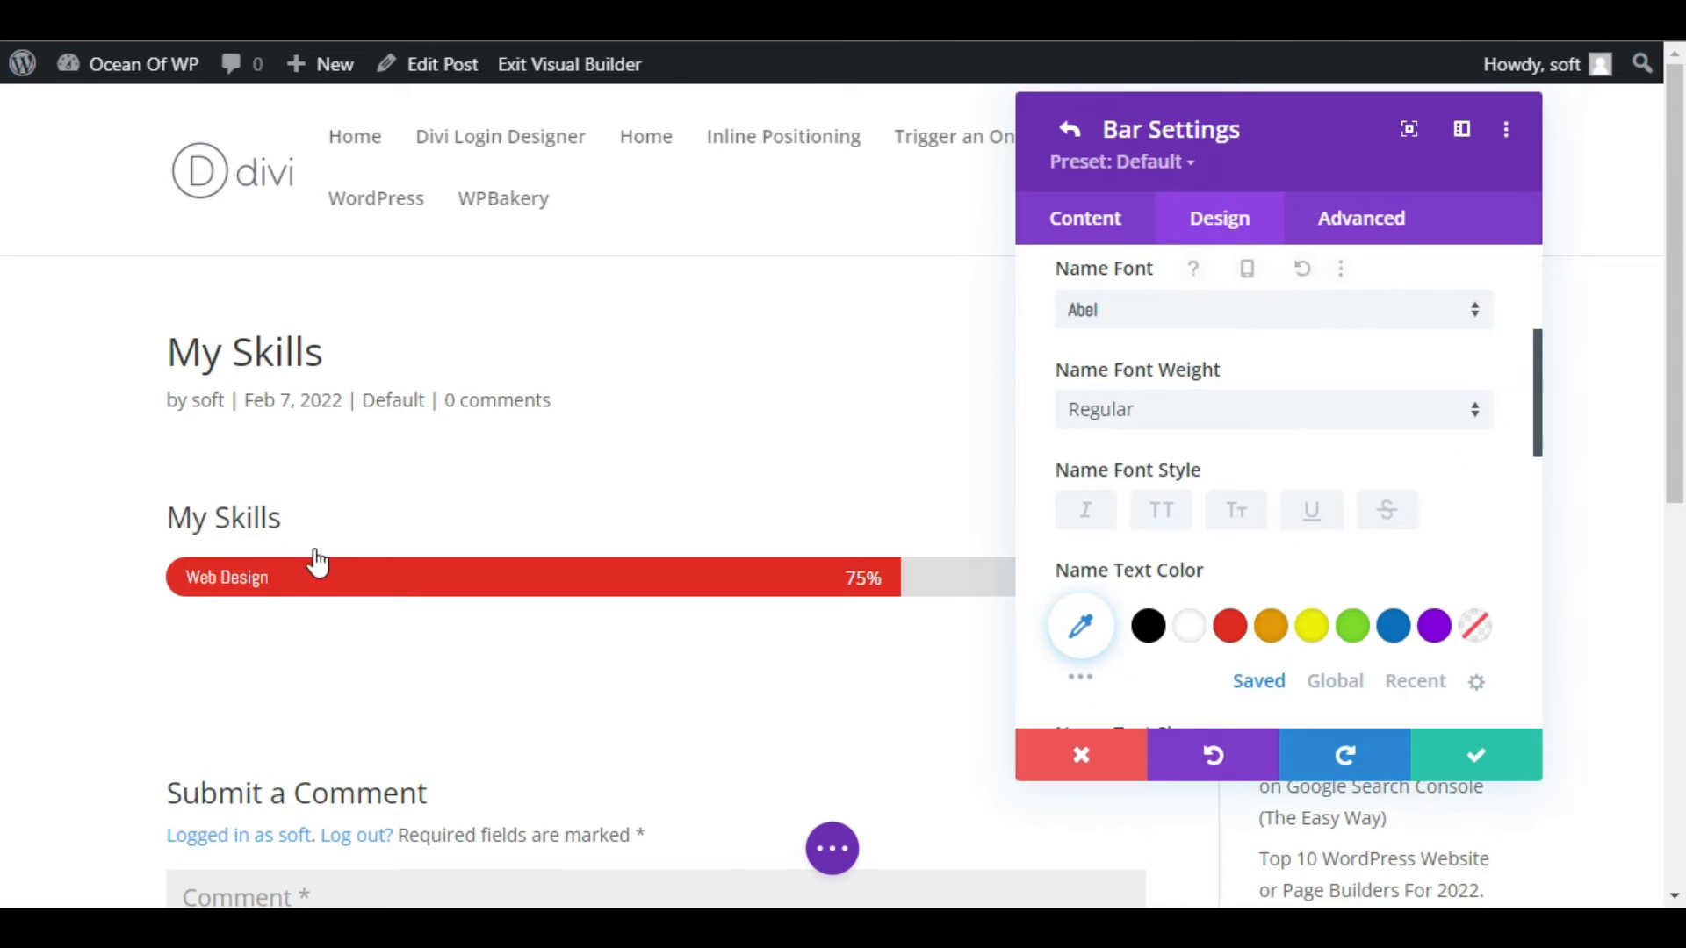
pyautogui.click(1159, 407)
pyautogui.click(1175, 480)
# Set the bar's name text size to 16px and its color to black, and save the bar item.
pyautogui.scroll(-2, 1176, 481)
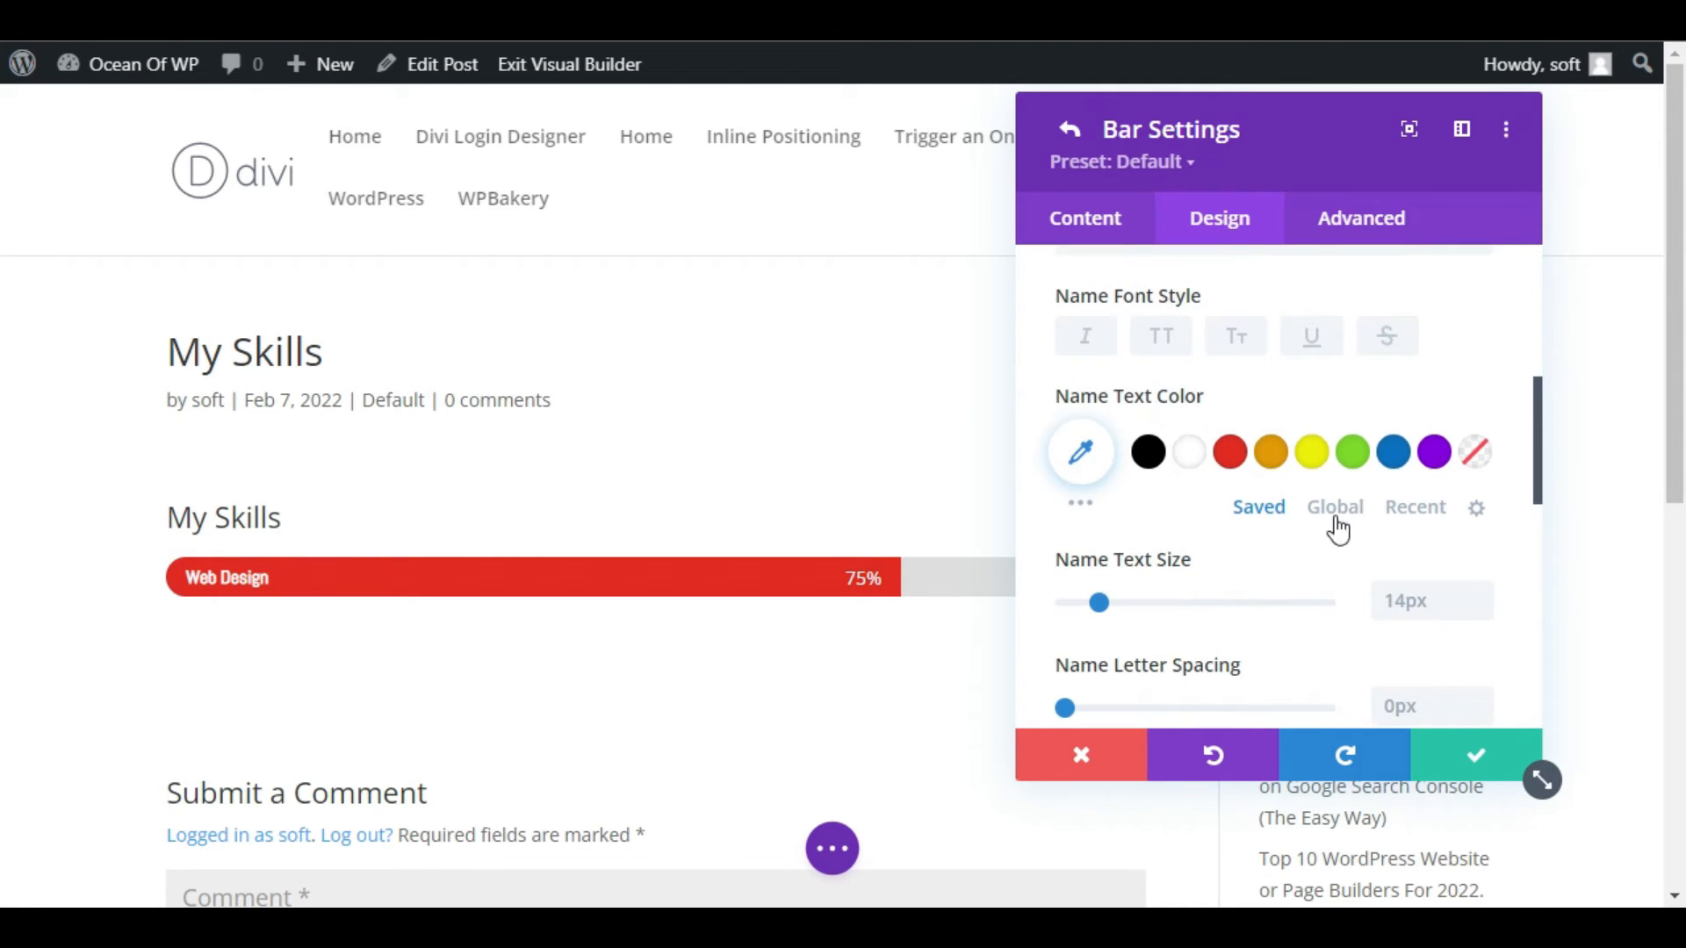
pyautogui.click(1482, 599)
pyautogui.click(1481, 599)
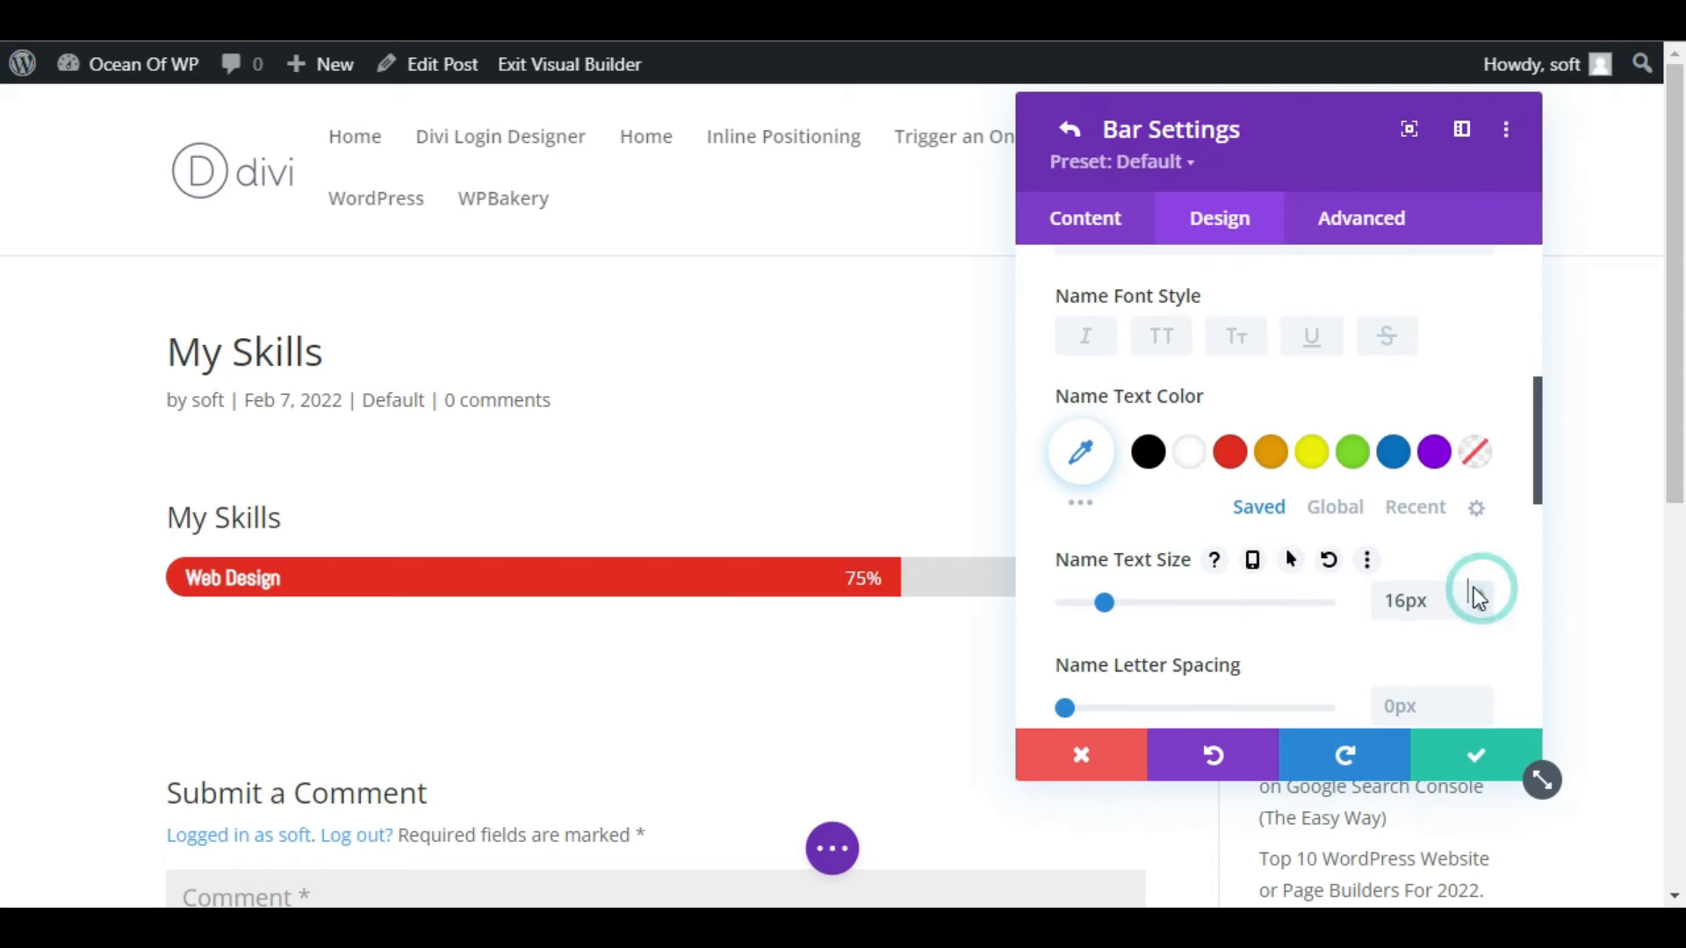
pyautogui.click(1144, 455)
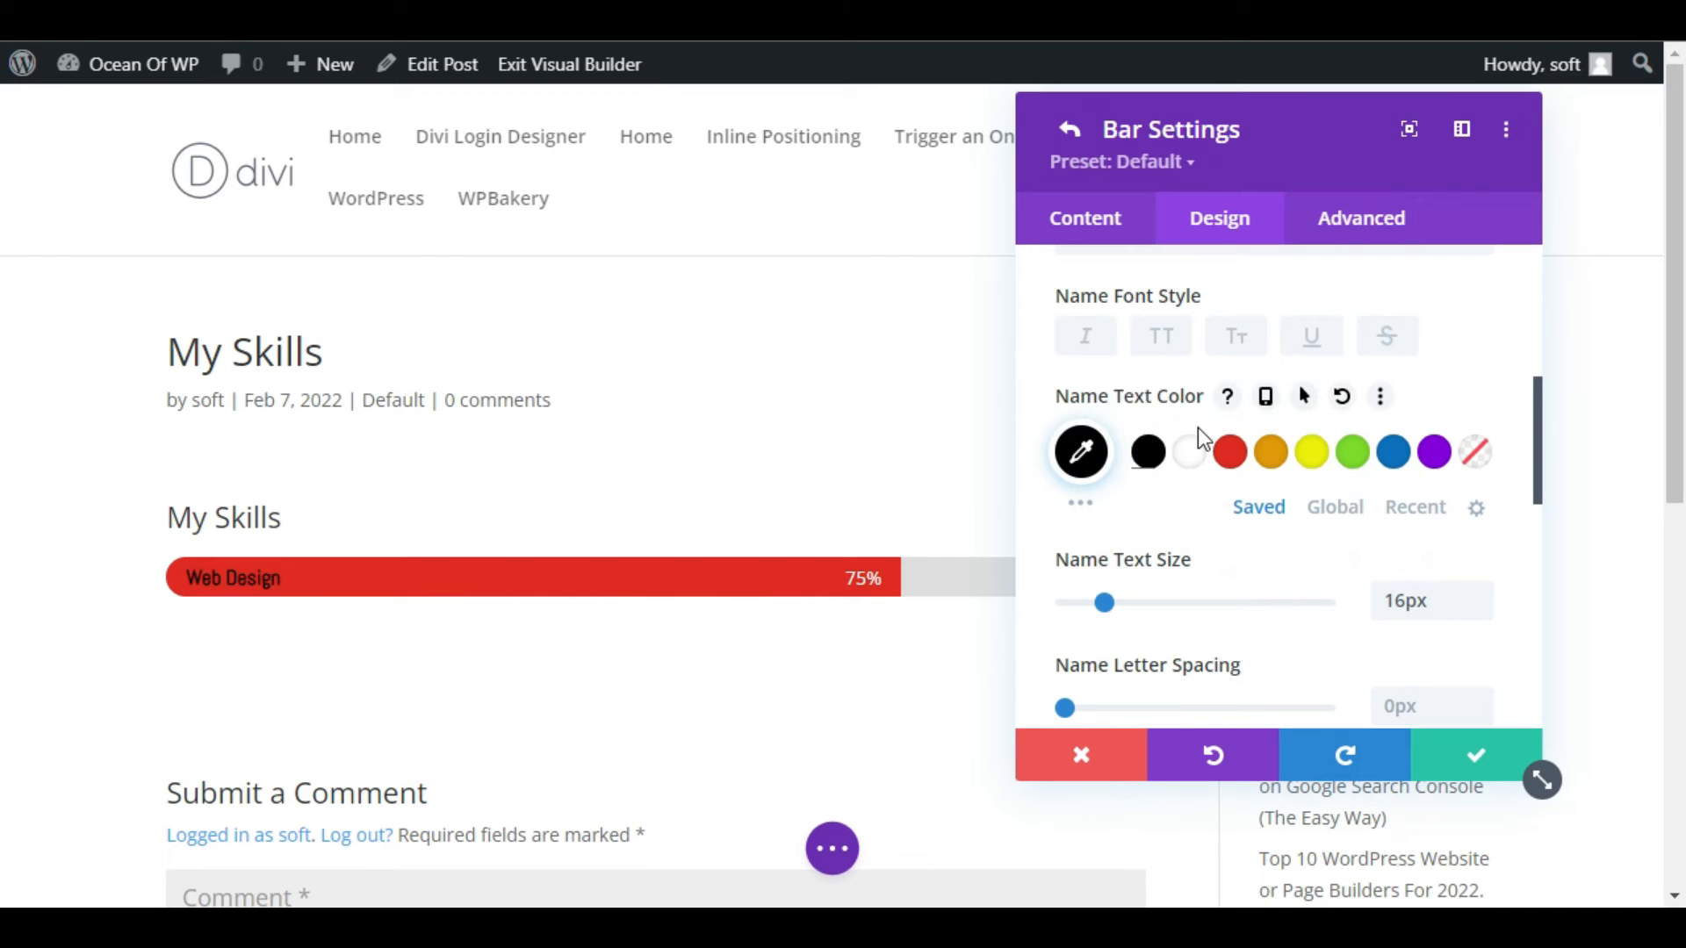
pyautogui.scroll(4, 1206, 435)
pyautogui.scroll(2, 1192, 413)
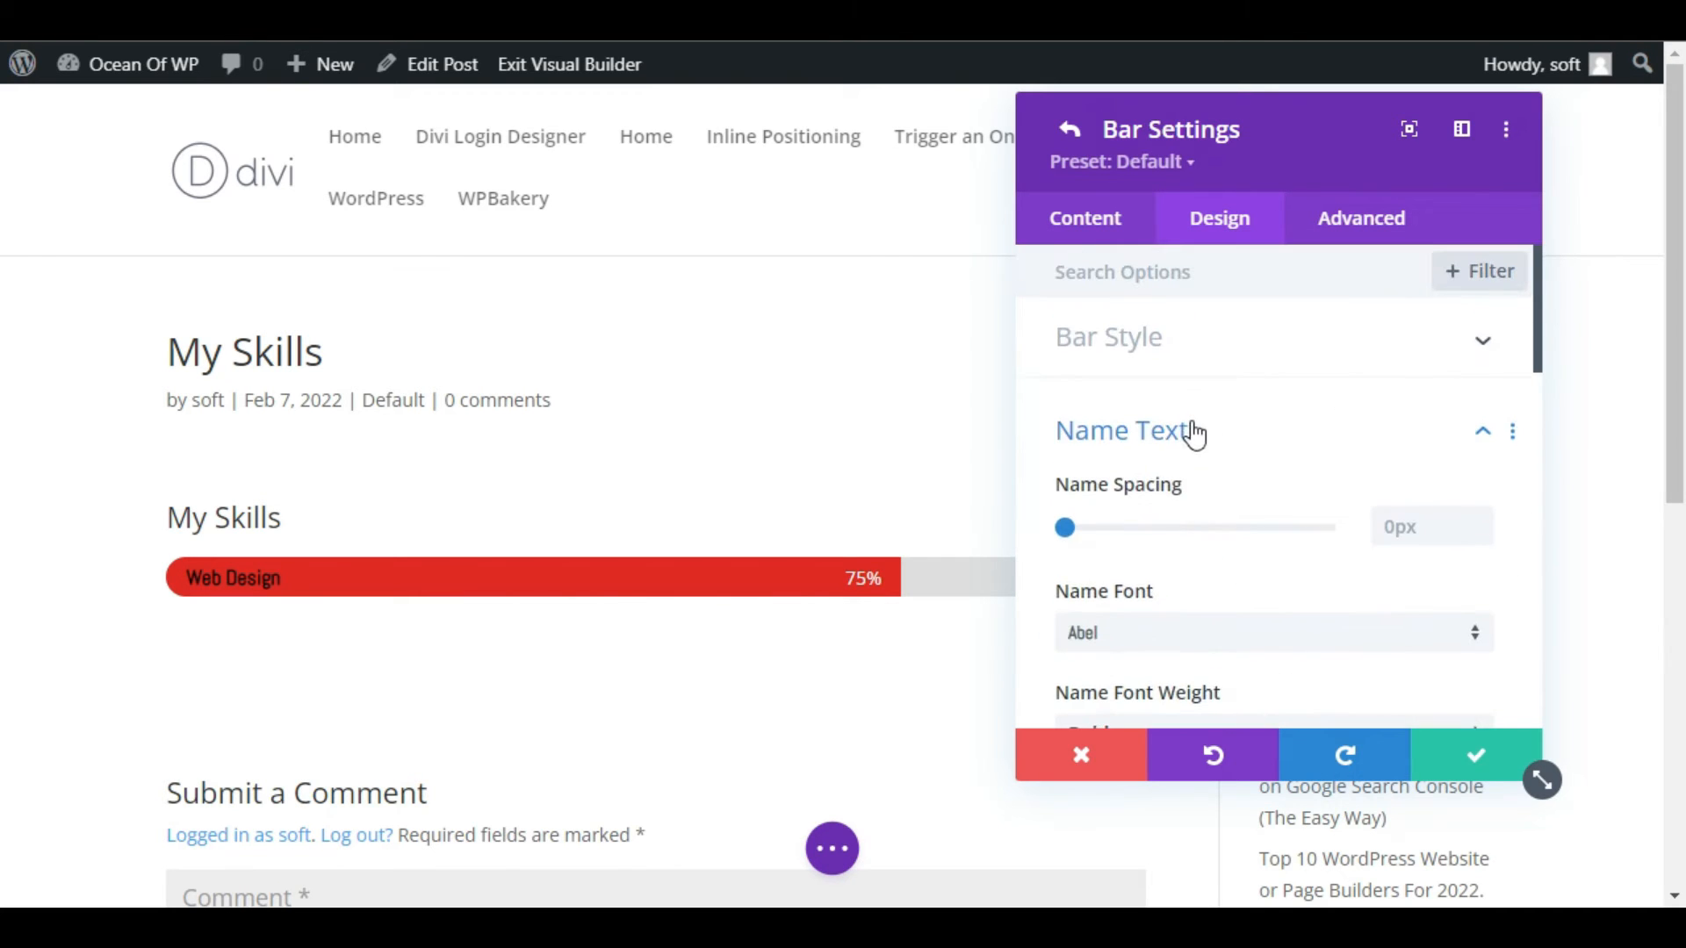
pyautogui.click(1190, 416)
pyautogui.click(1477, 760)
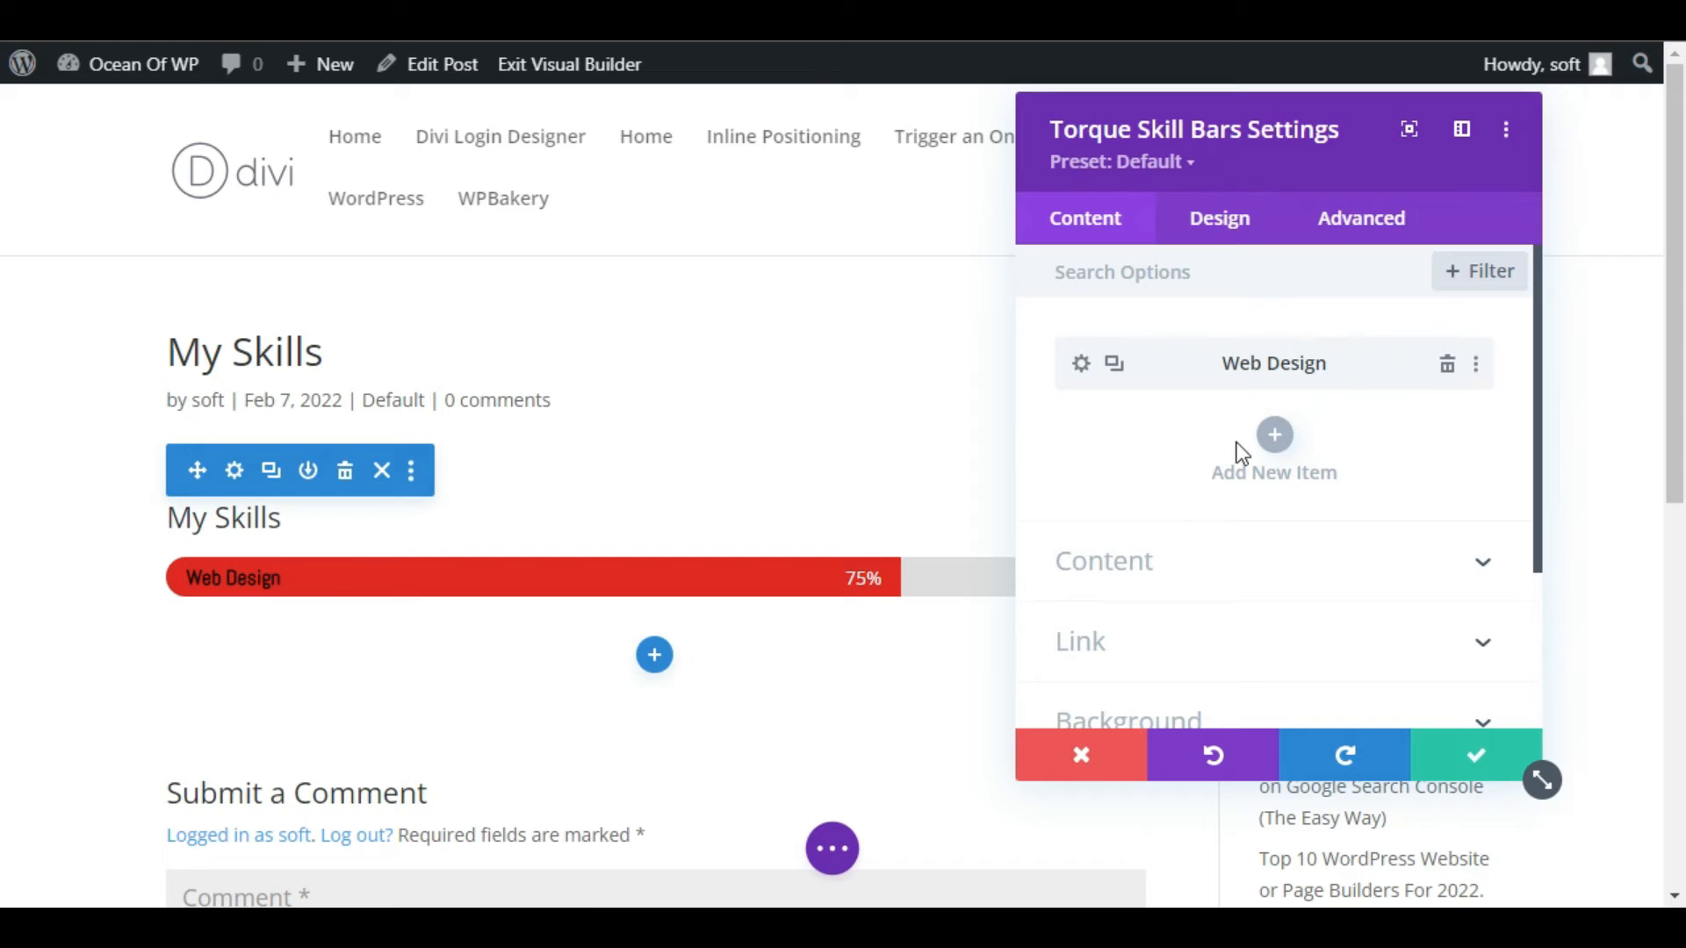
# Add a second bar item named "Web Development" and set its level to 60%.
pyautogui.click(1273, 435)
pyautogui.click(1144, 531)
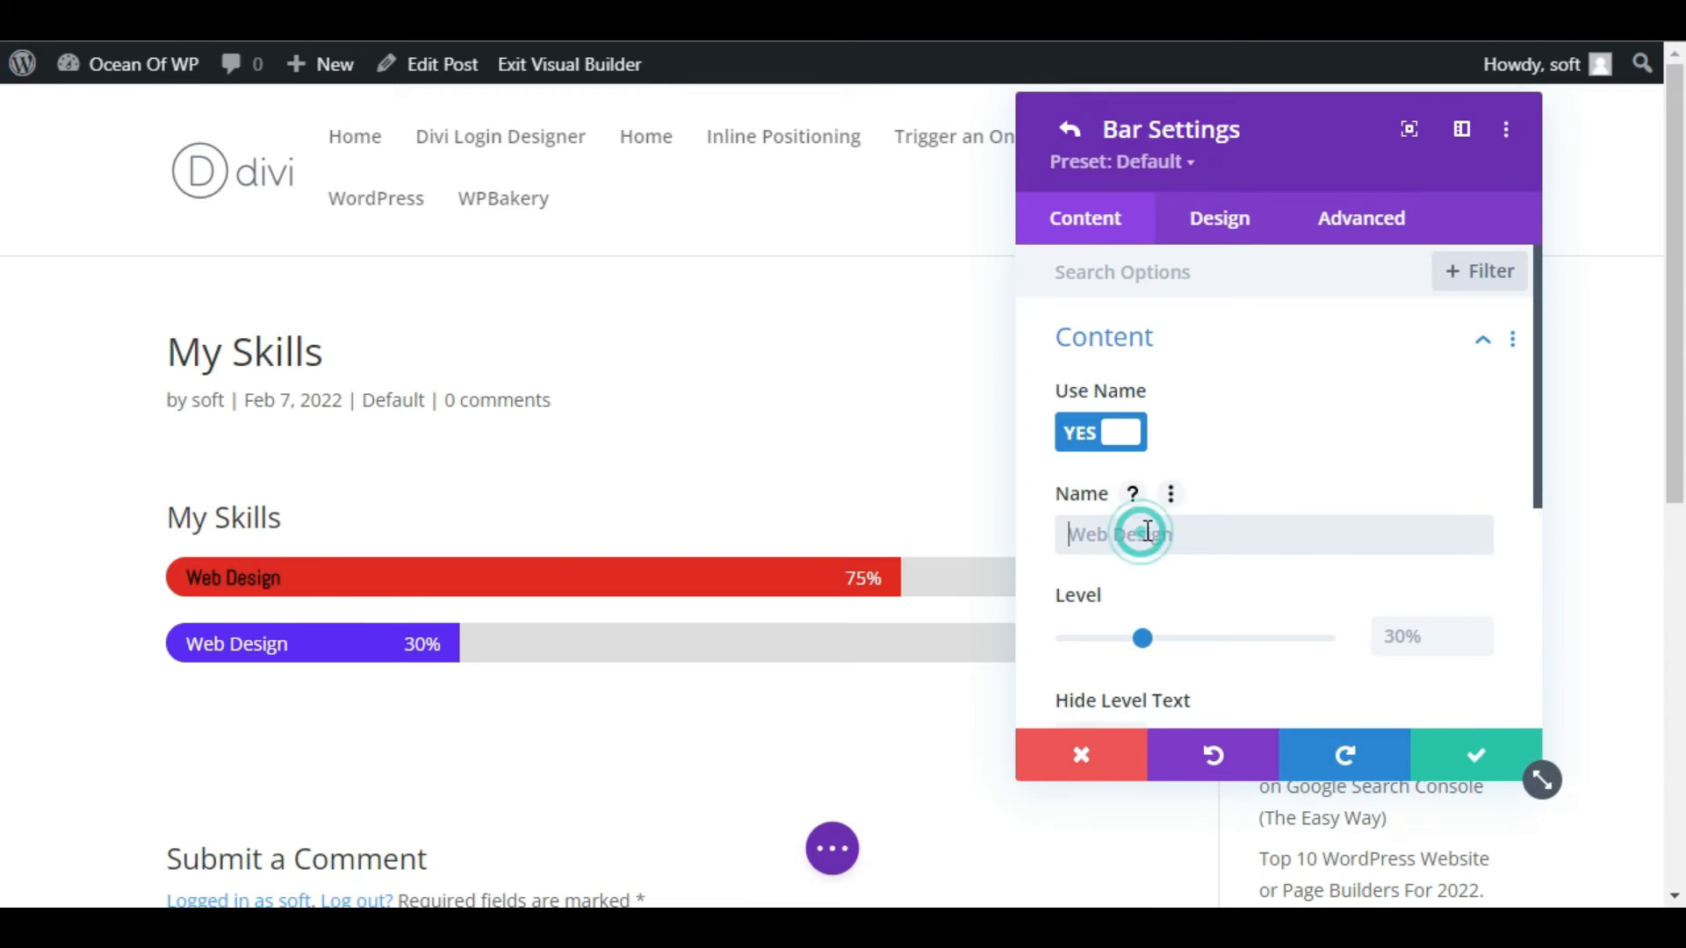
pyautogui.write('Web ')
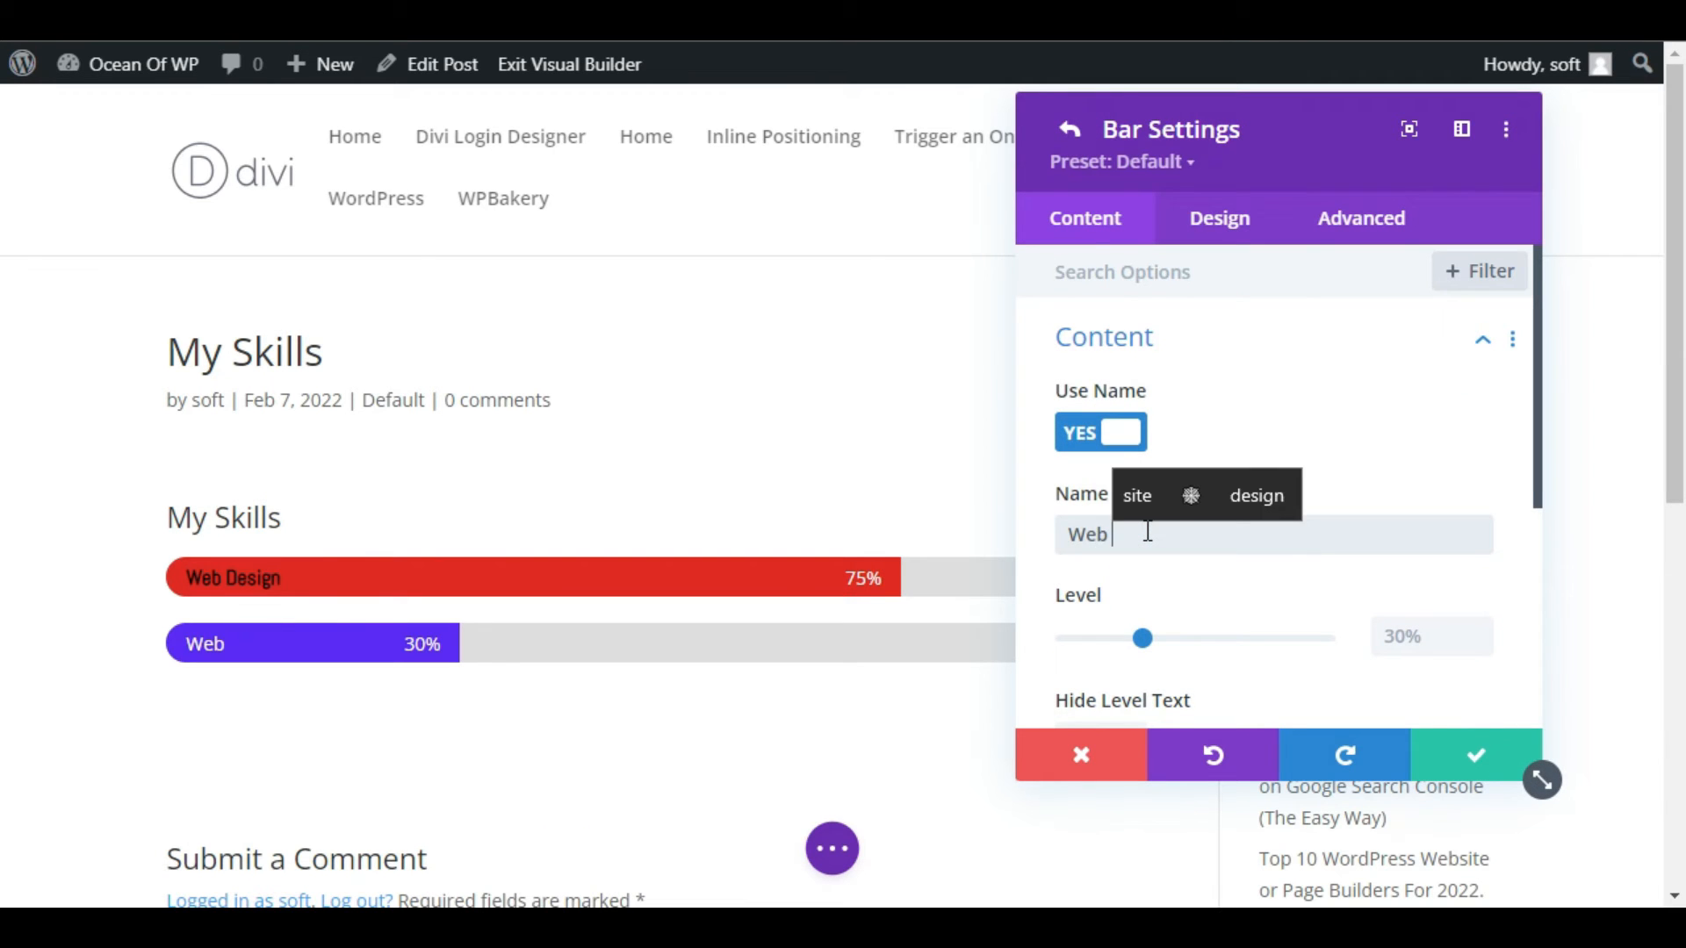
pyautogui.write('Development')
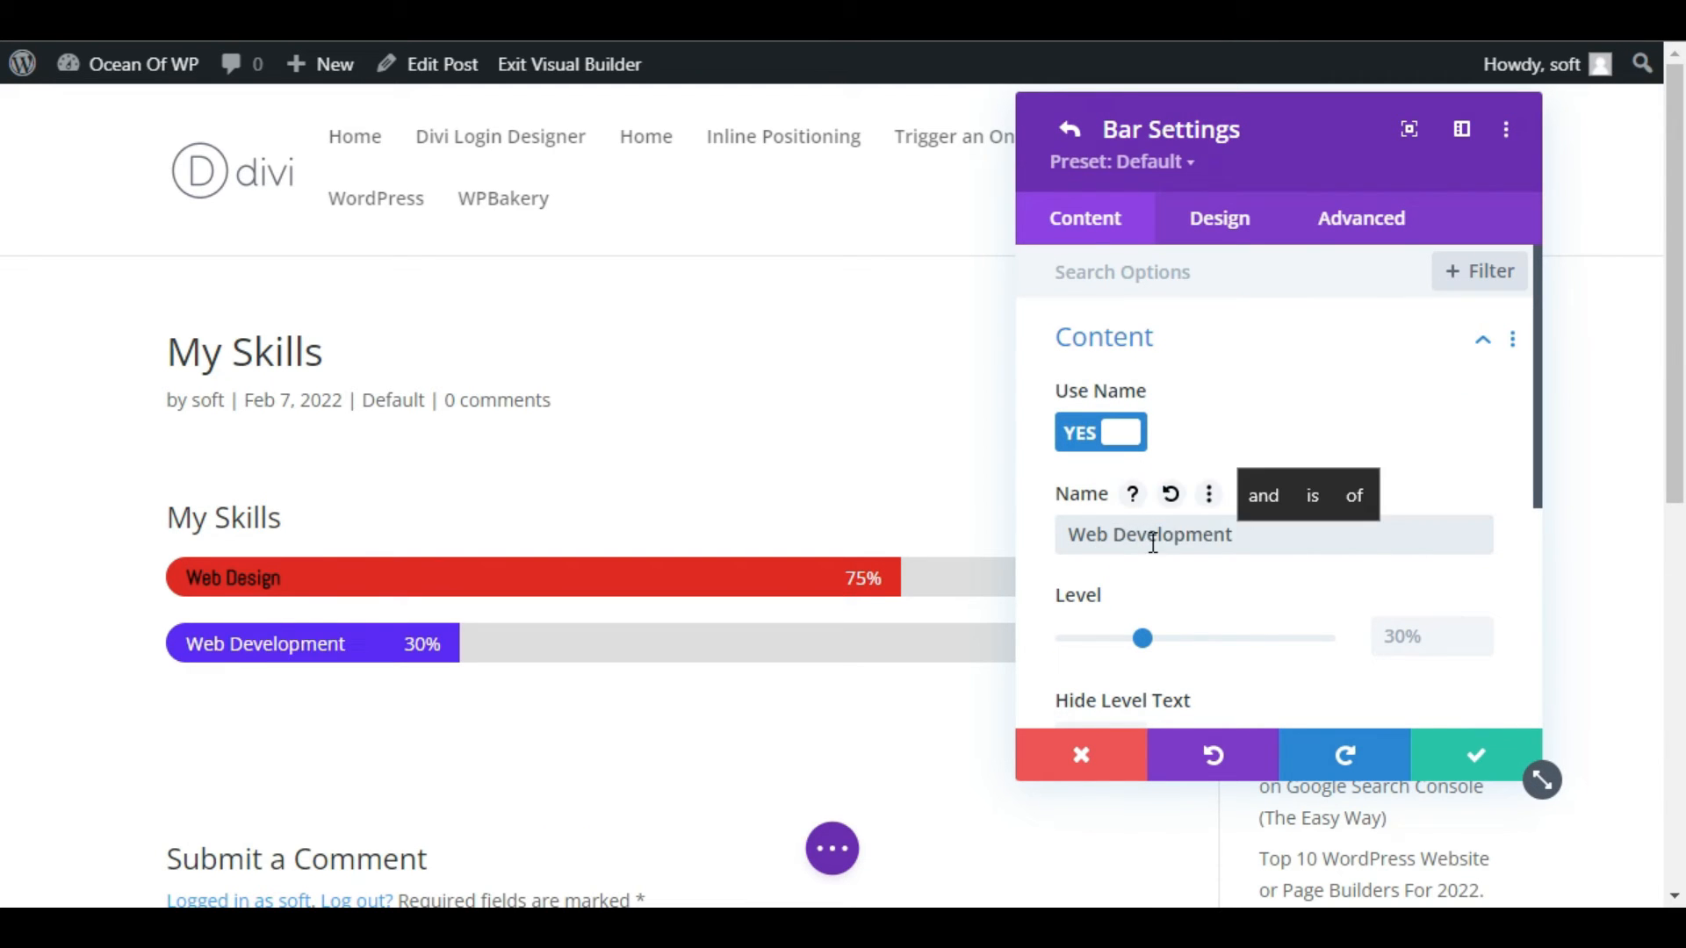
pyautogui.click(1426, 629)
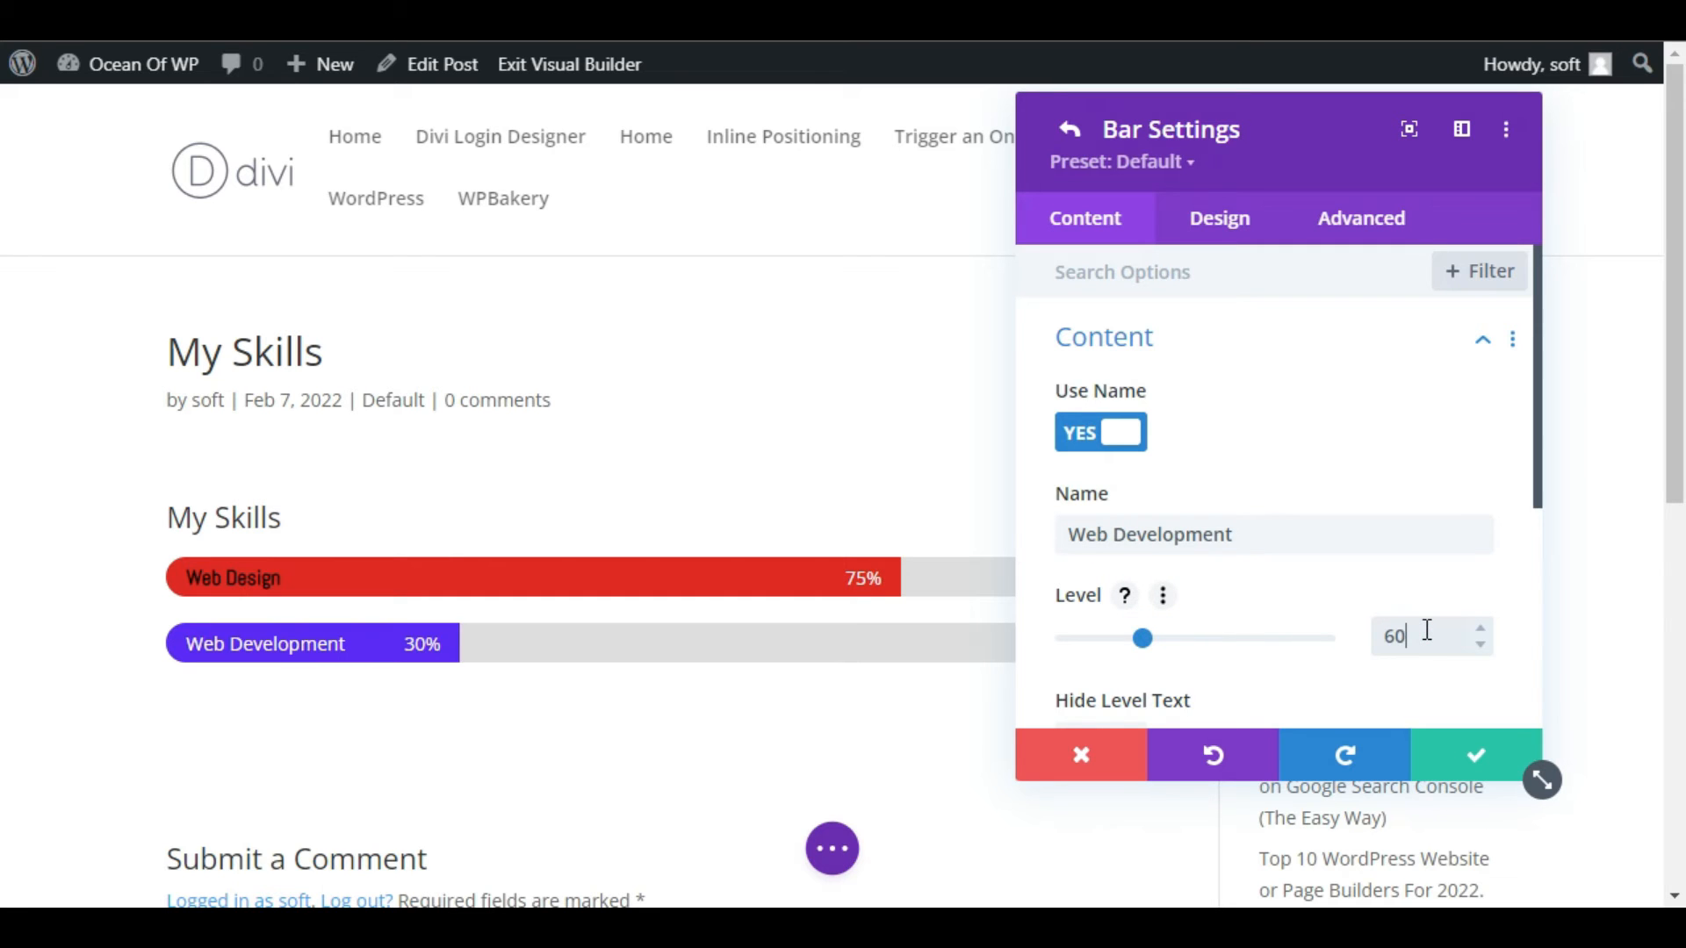
# Change the Web Development bar's fill color to green in its bar style and save the bar item.
pyautogui.click(1245, 235)
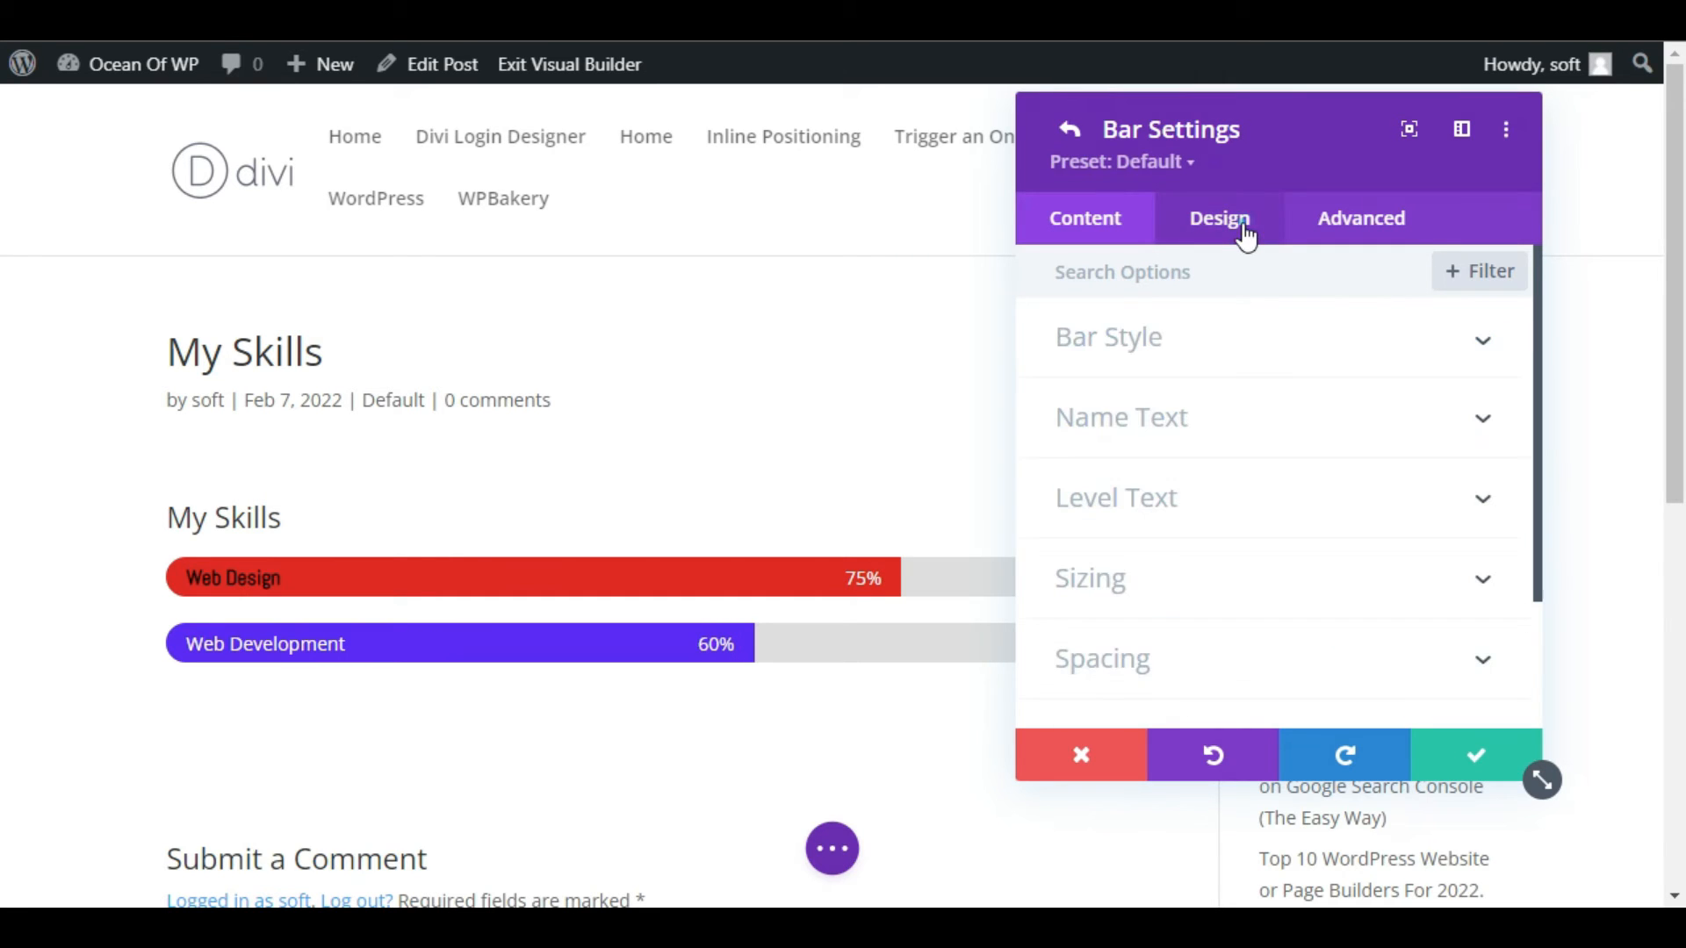
pyautogui.click(1184, 353)
pyautogui.scroll(-3, 1192, 500)
pyautogui.click(1362, 441)
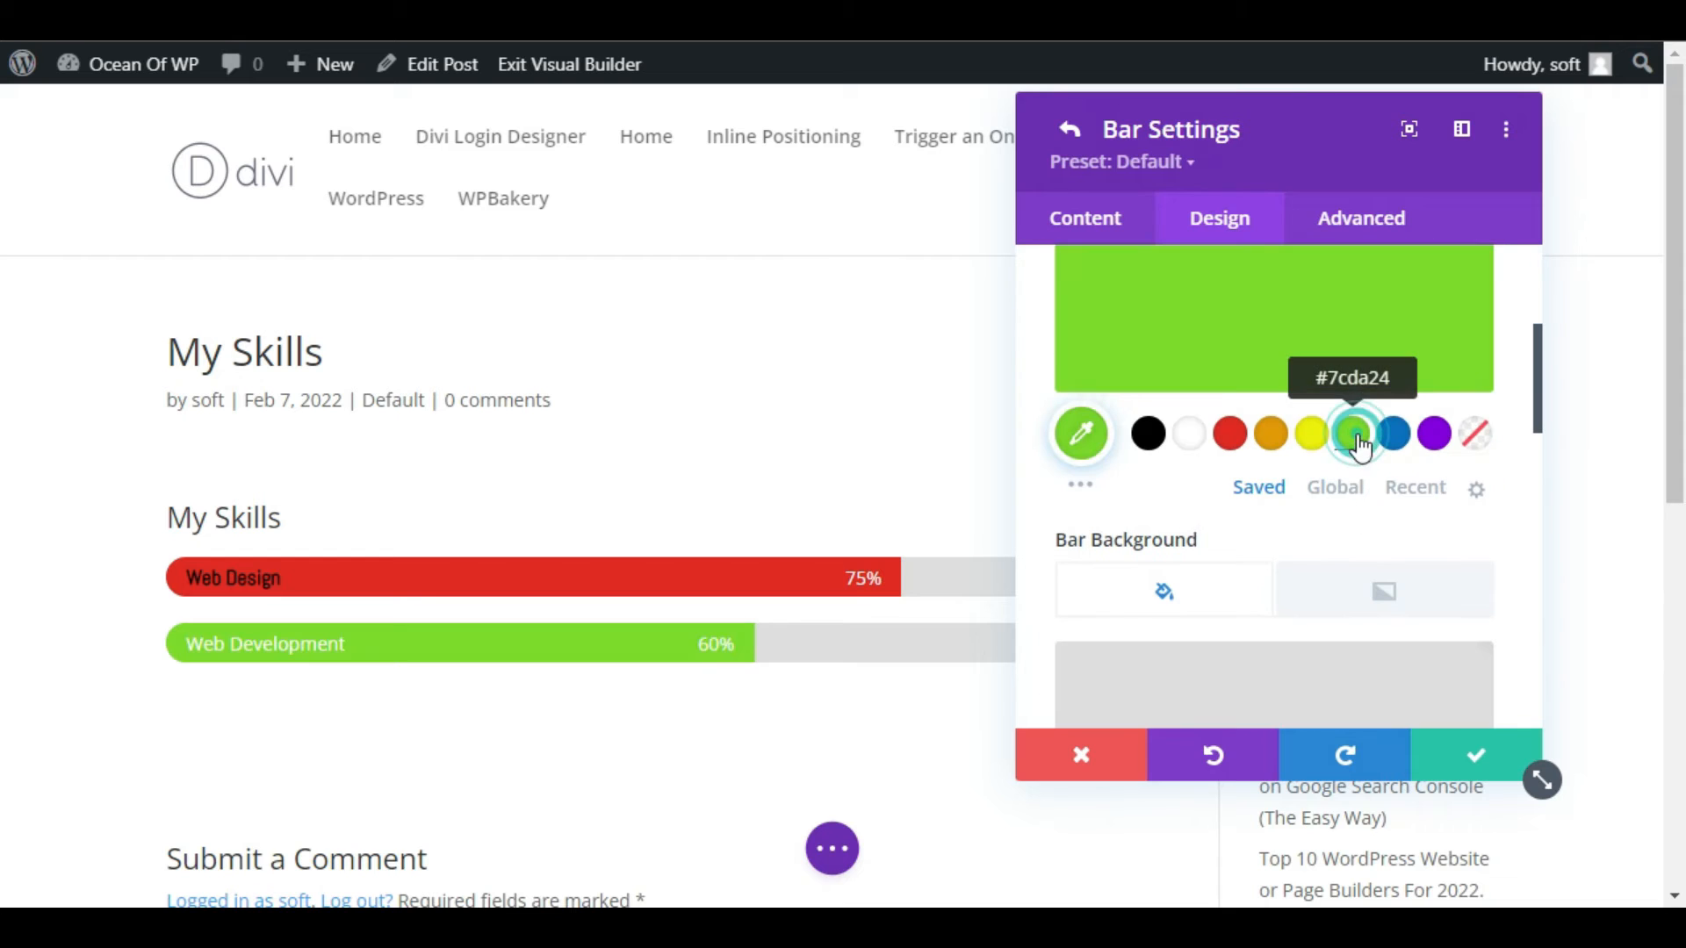
pyautogui.click(1475, 759)
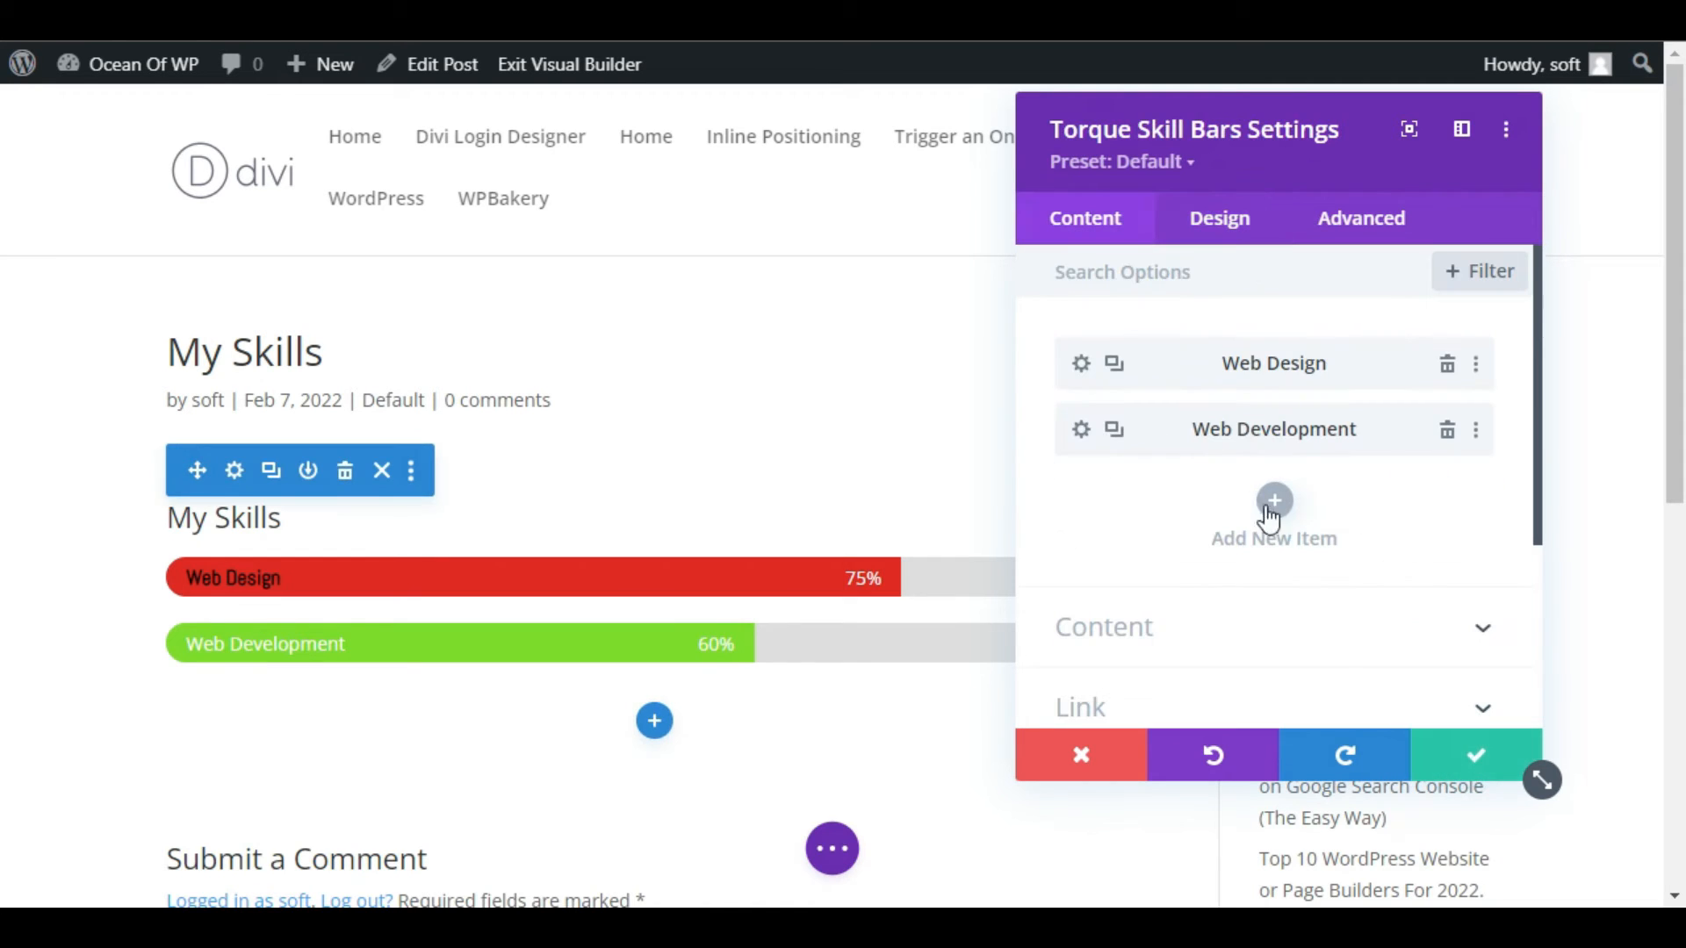
# Add a third bar item named "Data Science" and set its level to 50%.
pyautogui.click(1273, 509)
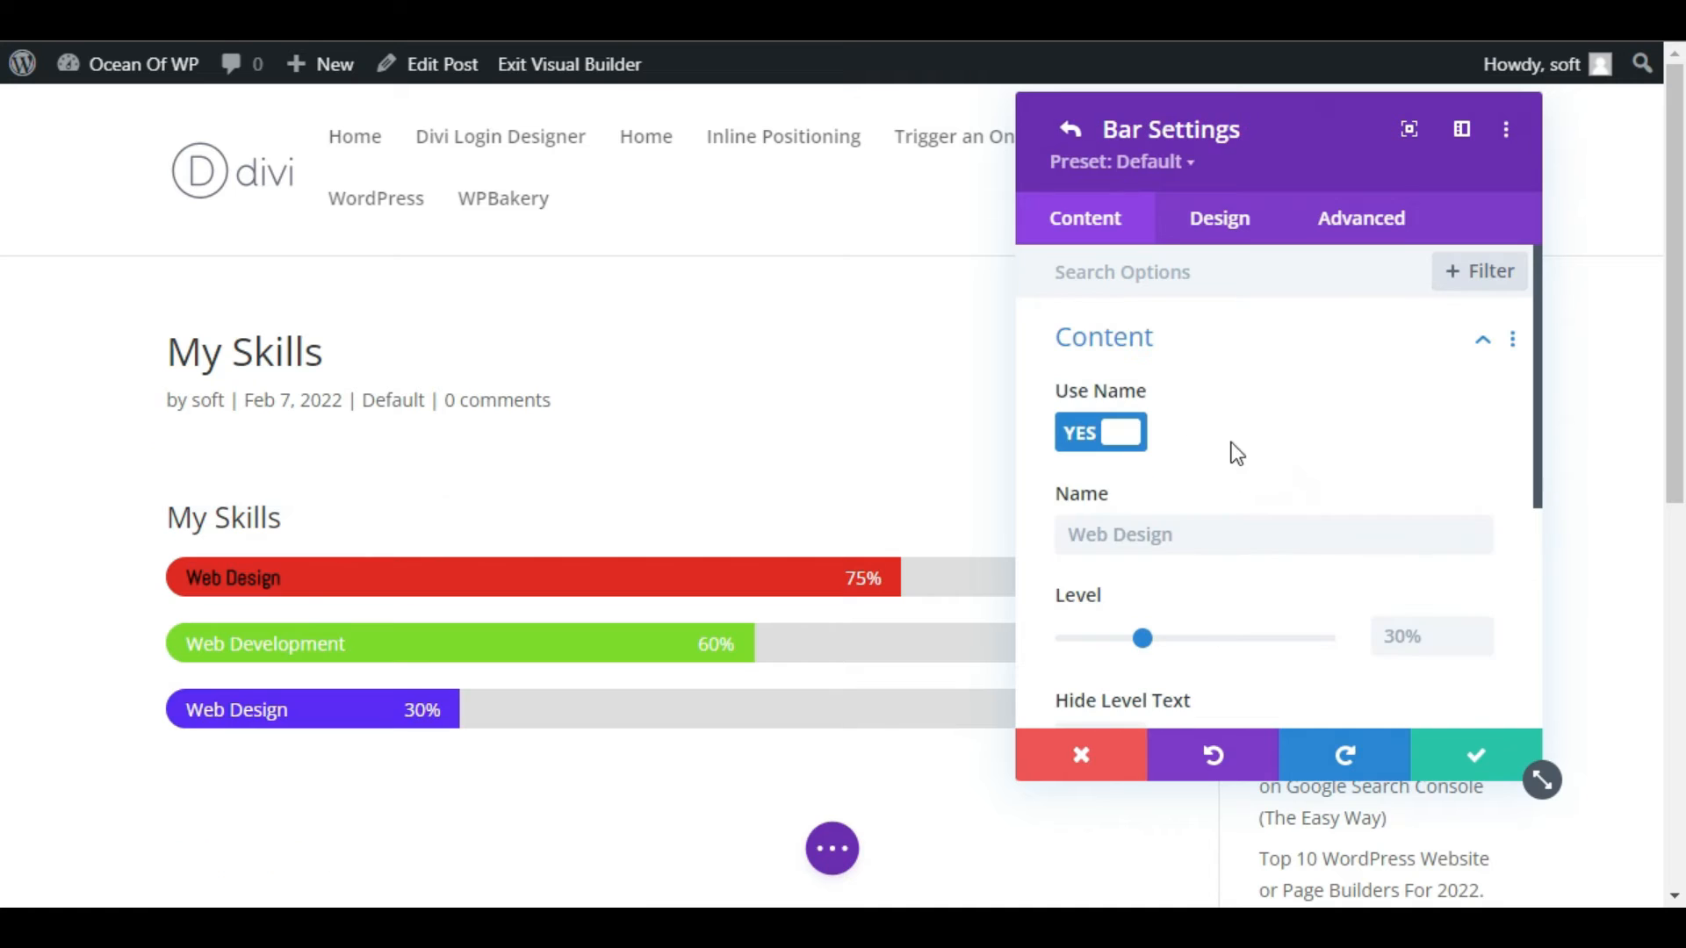
pyautogui.click(1181, 533)
pyautogui.write('Da')
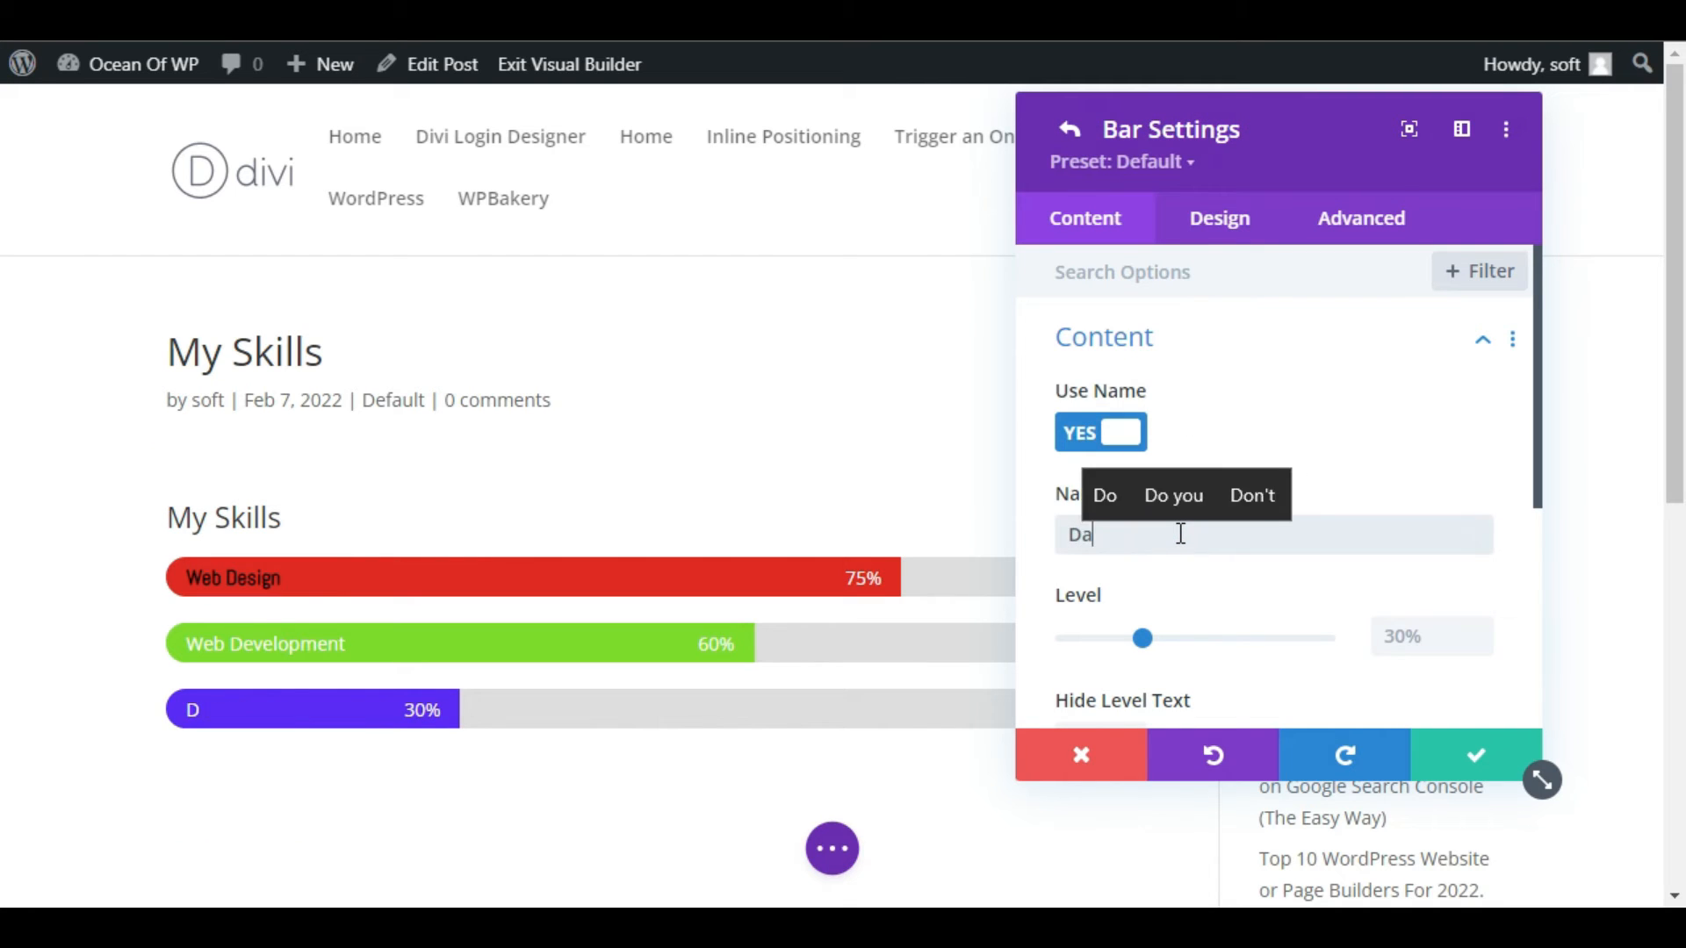
pyautogui.write('ta S')
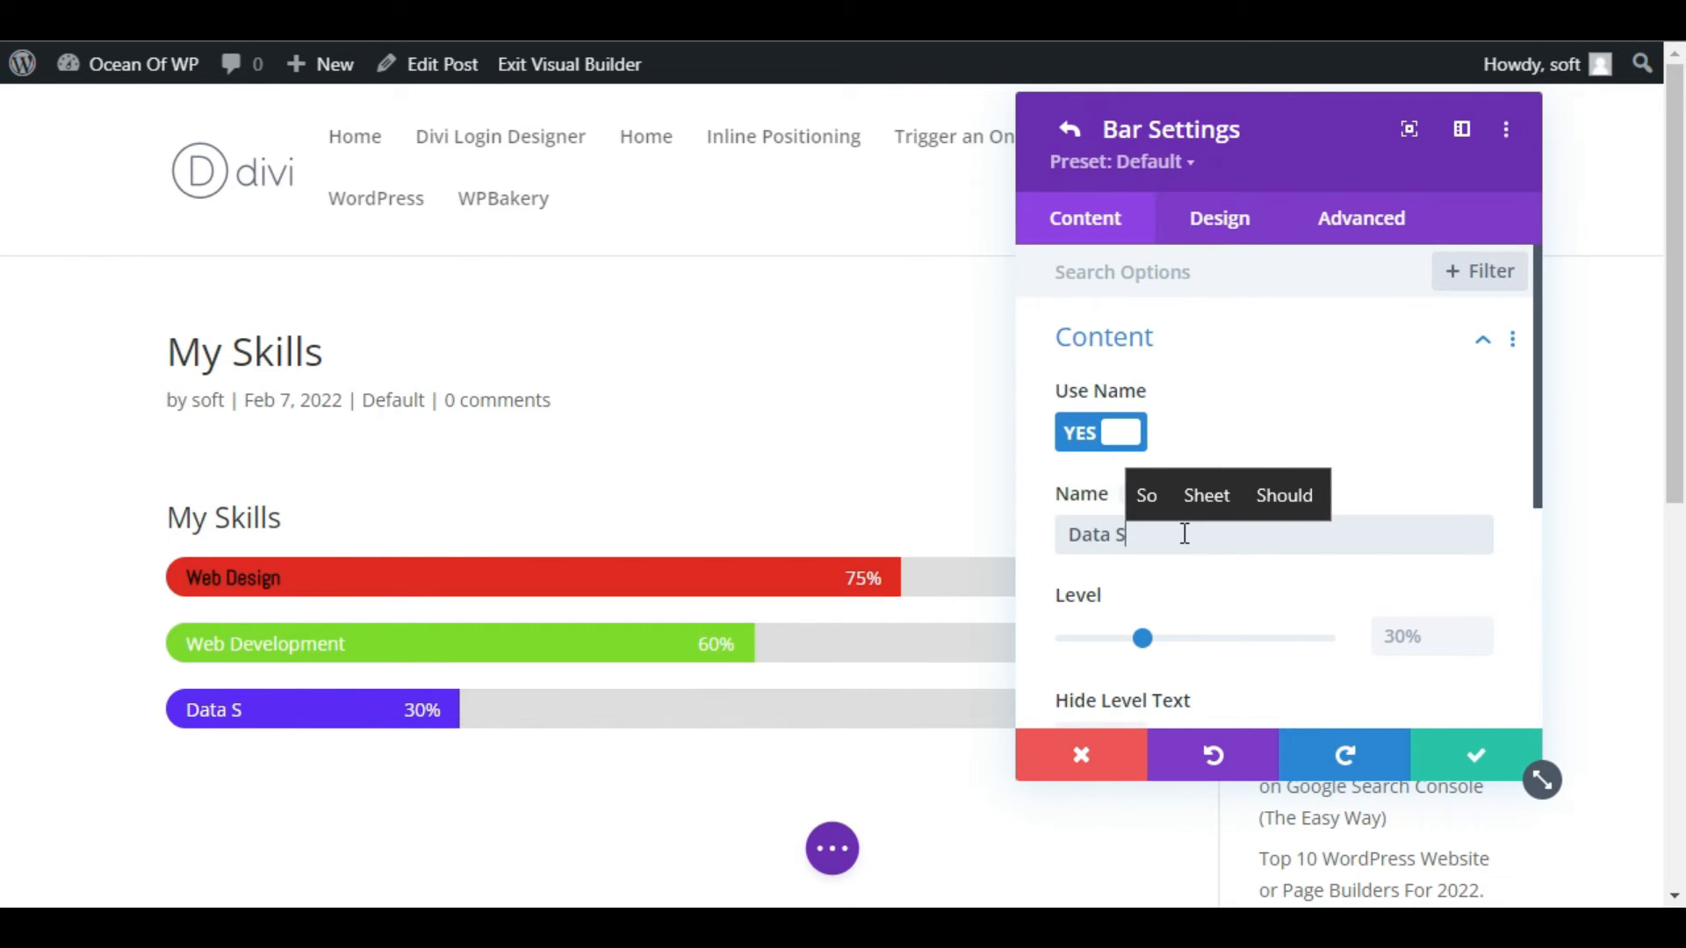
pyautogui.write('cience')
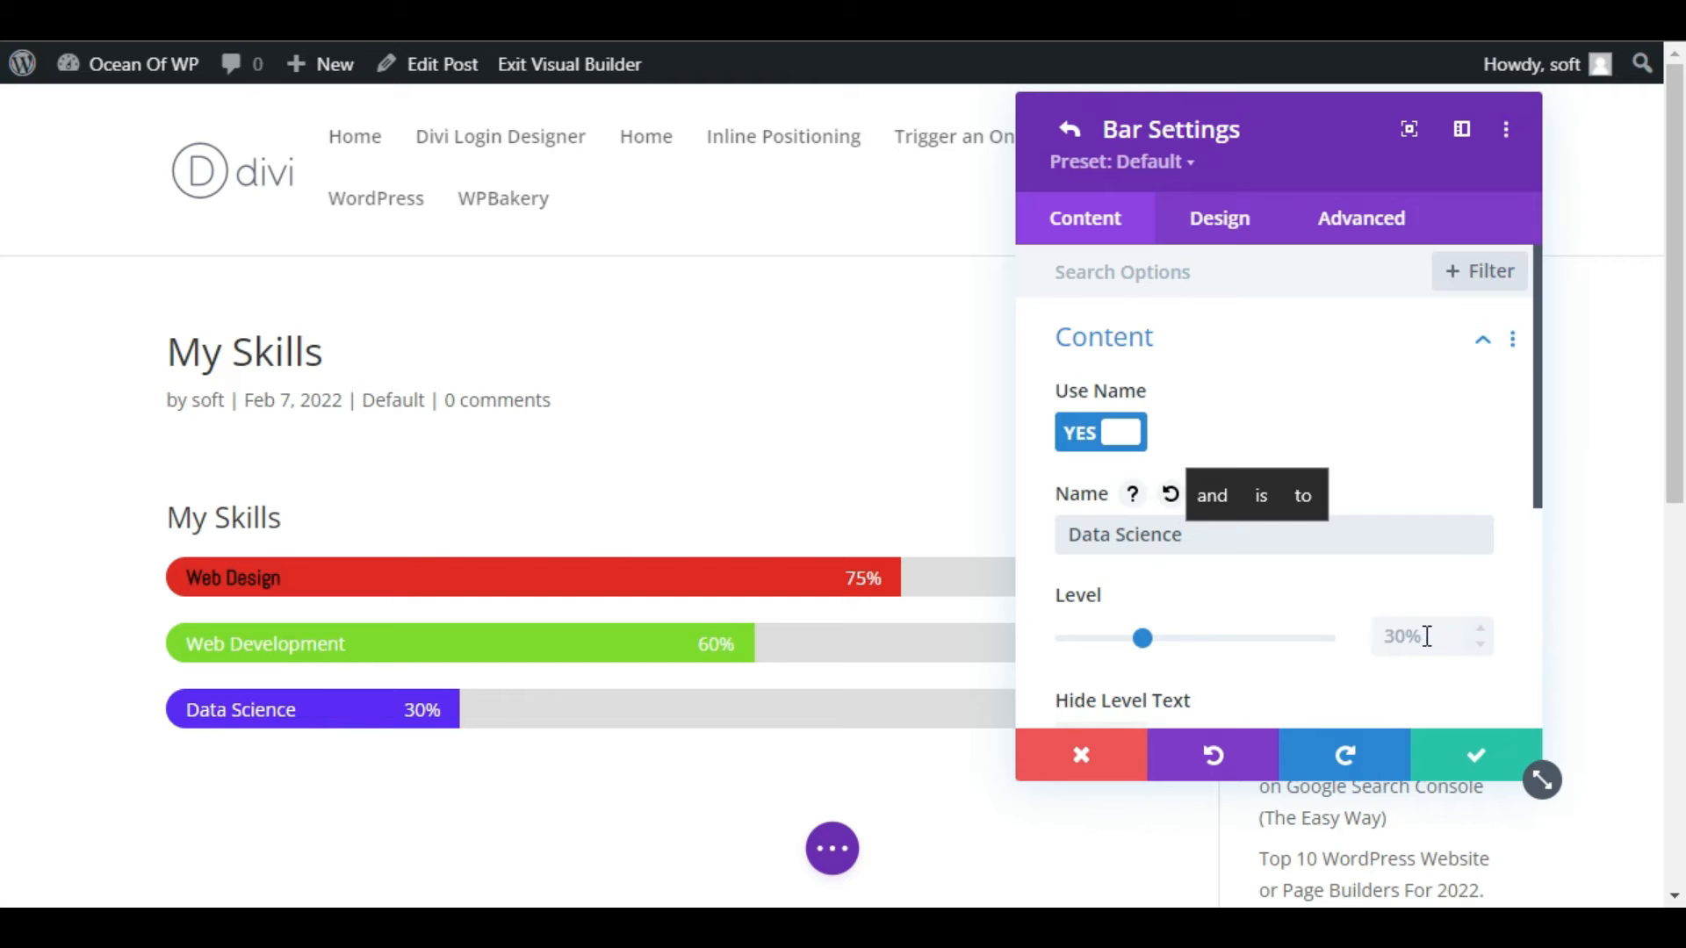
pyautogui.click(1421, 635)
pyautogui.write('50')
pyautogui.click(1351, 463)
# Change the Data Science bar's fill color to yellow in its bar style.
pyautogui.click(1247, 214)
pyautogui.scroll(5, 1177, 614)
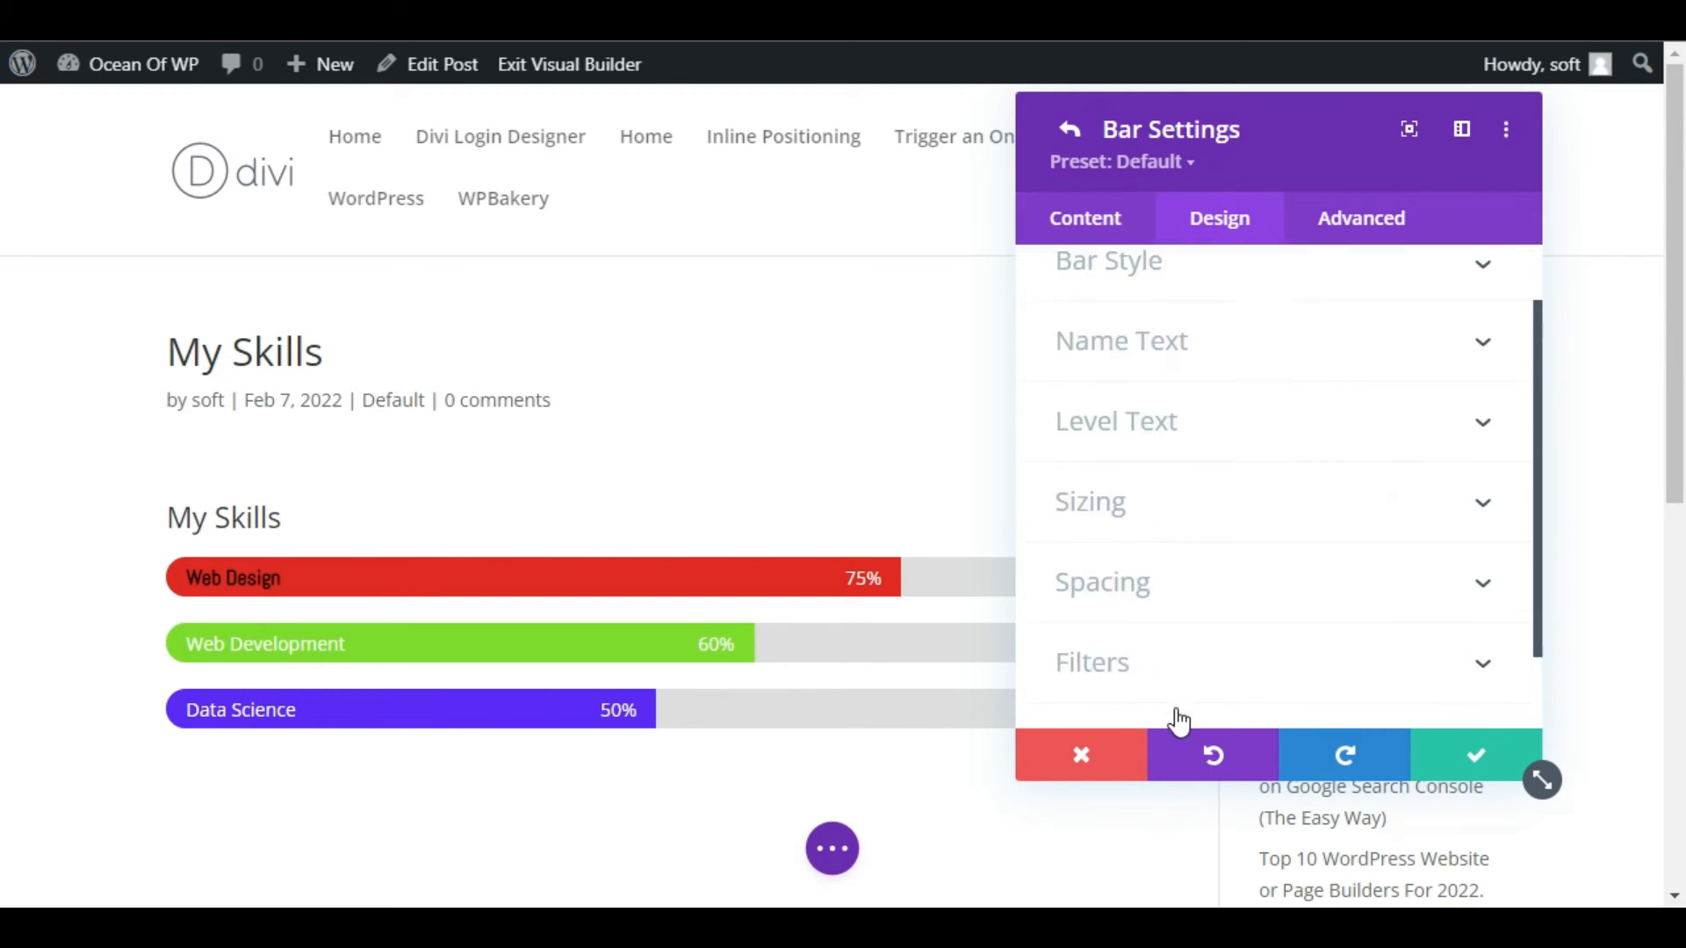
pyautogui.click(1206, 350)
pyautogui.scroll(-3, 1391, 468)
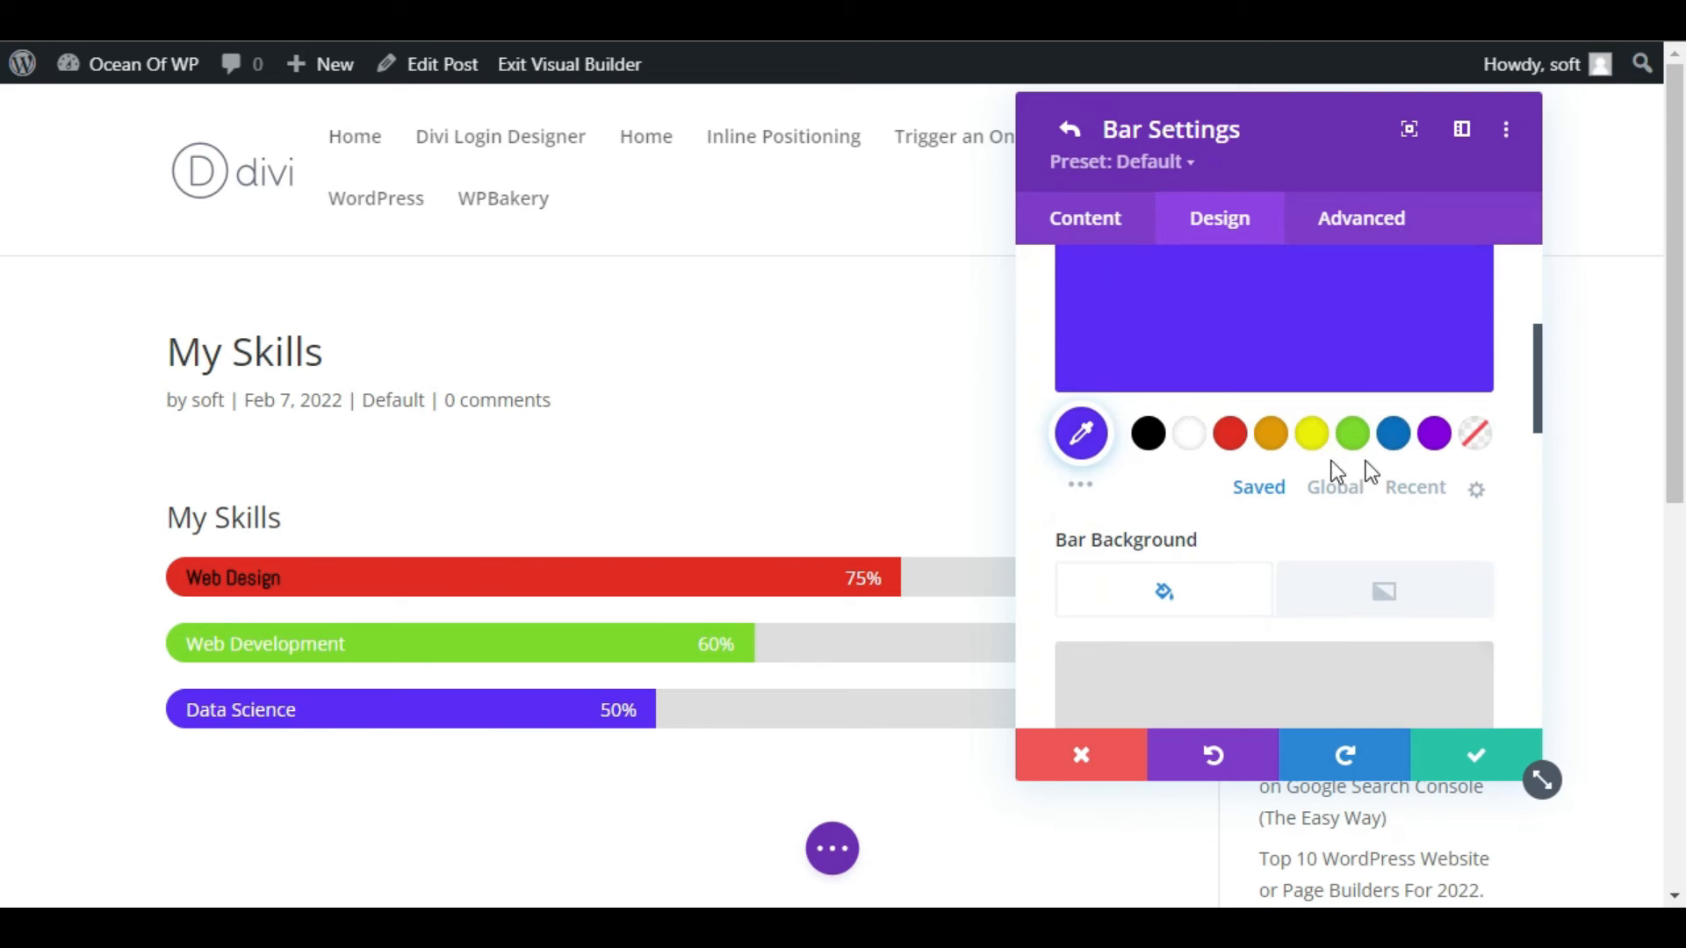
pyautogui.click(1323, 448)
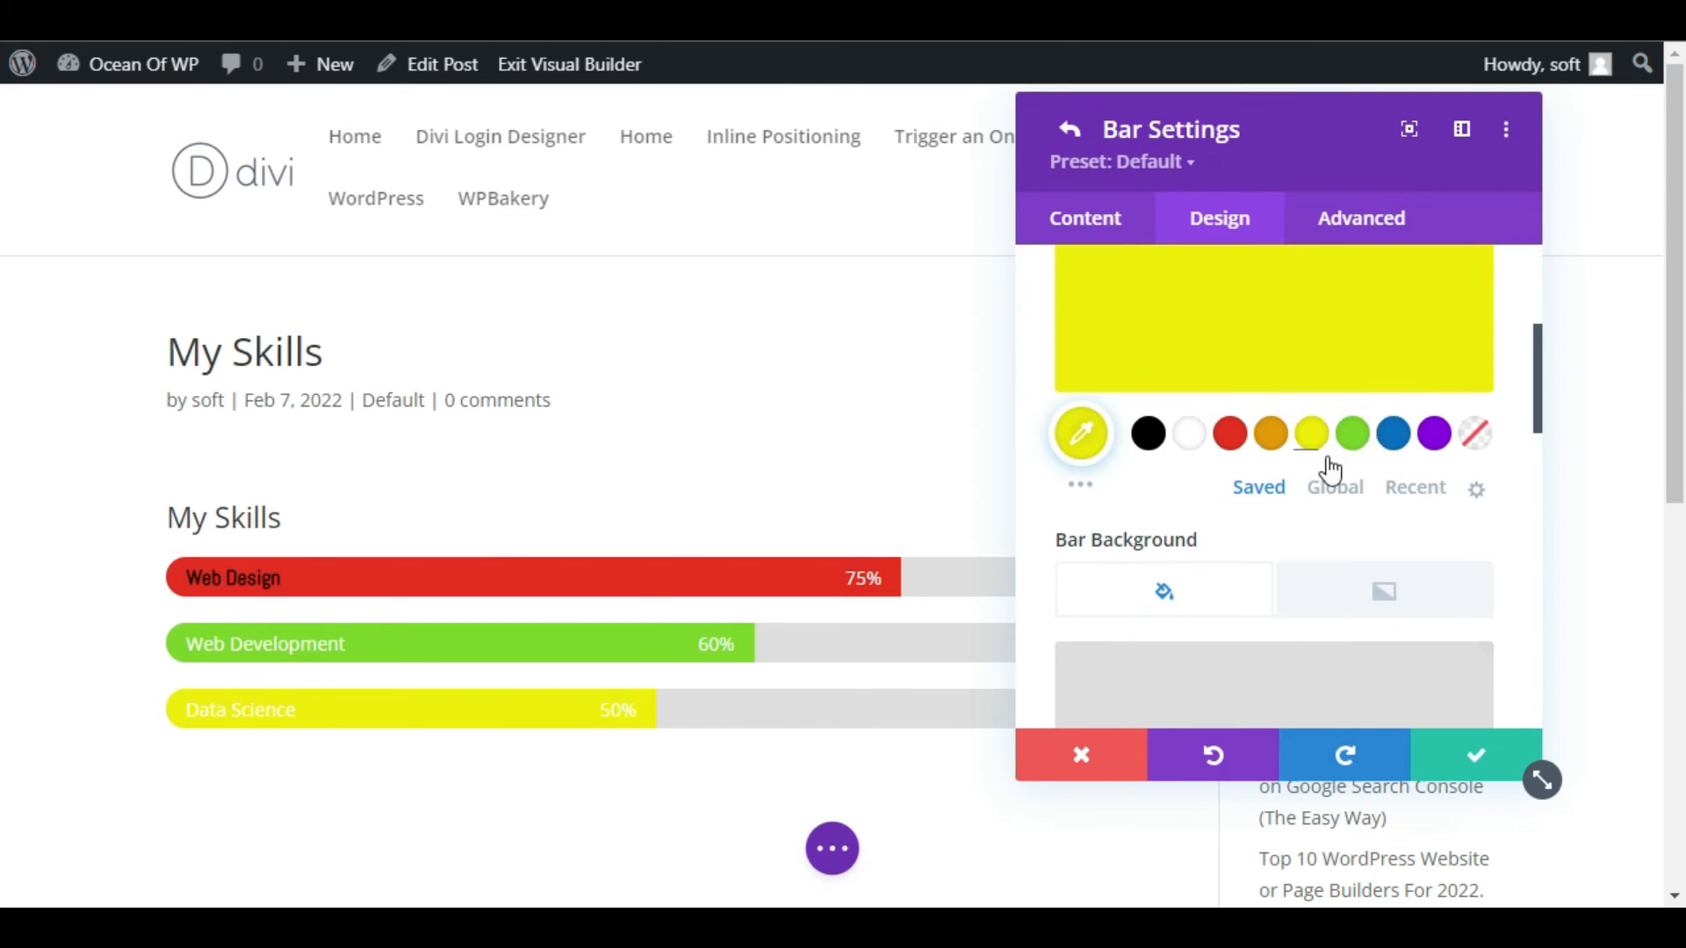
pyautogui.scroll(3, 1229, 454)
pyautogui.click(1185, 338)
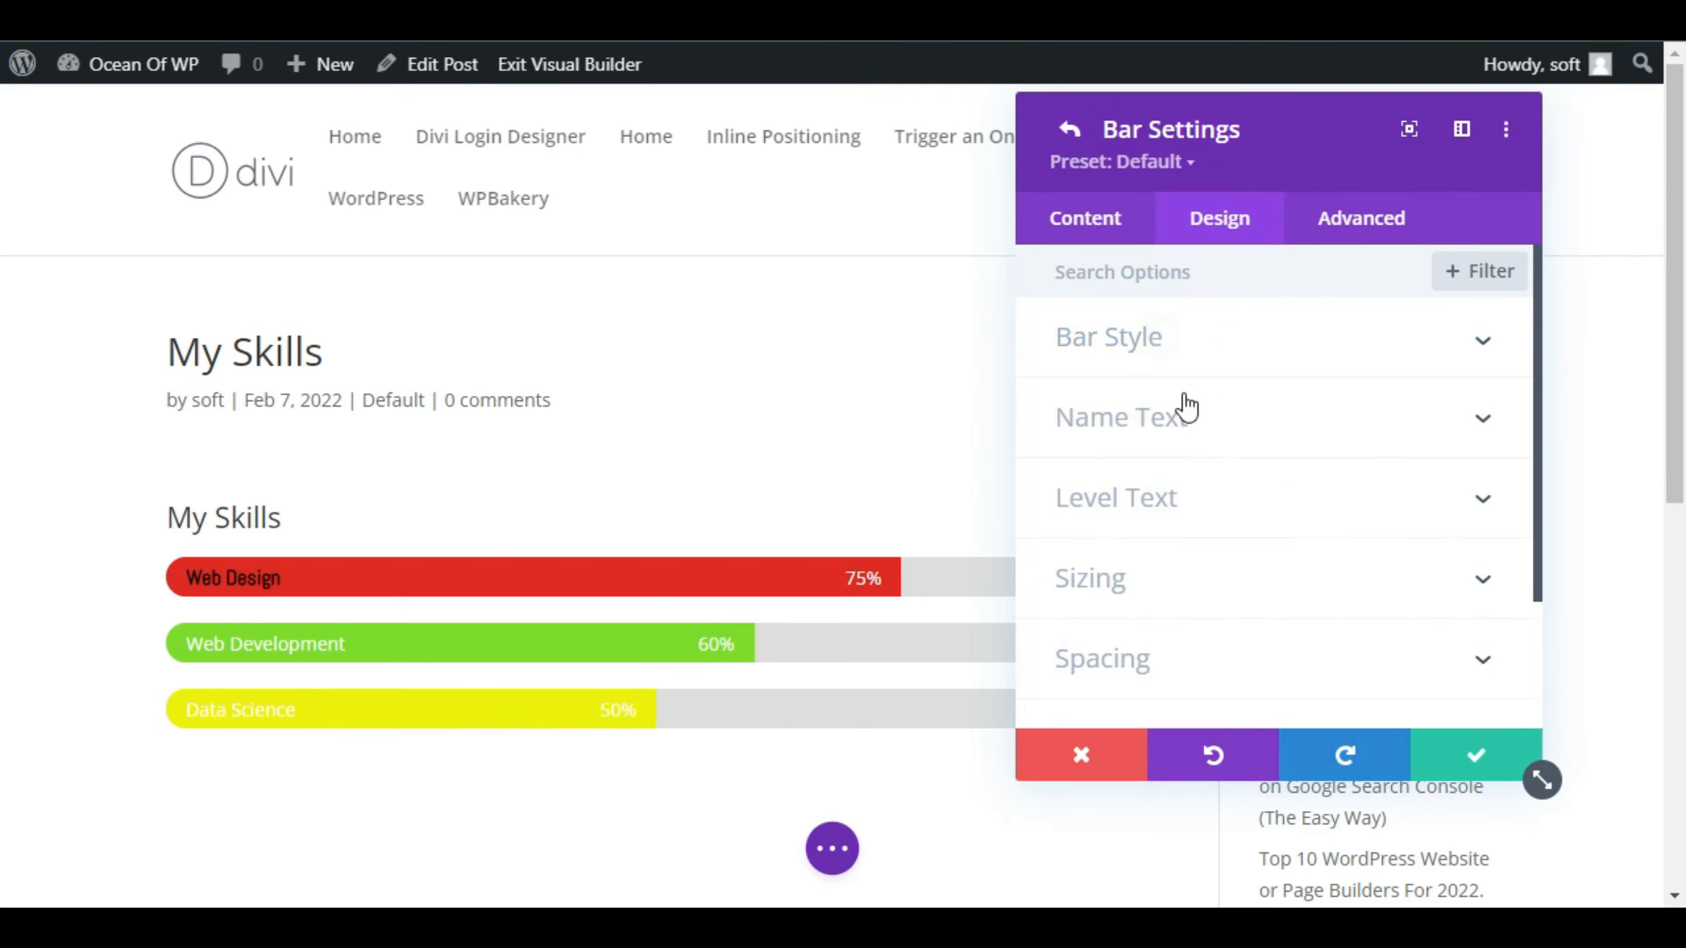
# Set the Data Science bar's name text color to black #000000.
pyautogui.click(1183, 402)
pyautogui.scroll(-4, 1193, 424)
pyautogui.click(1155, 451)
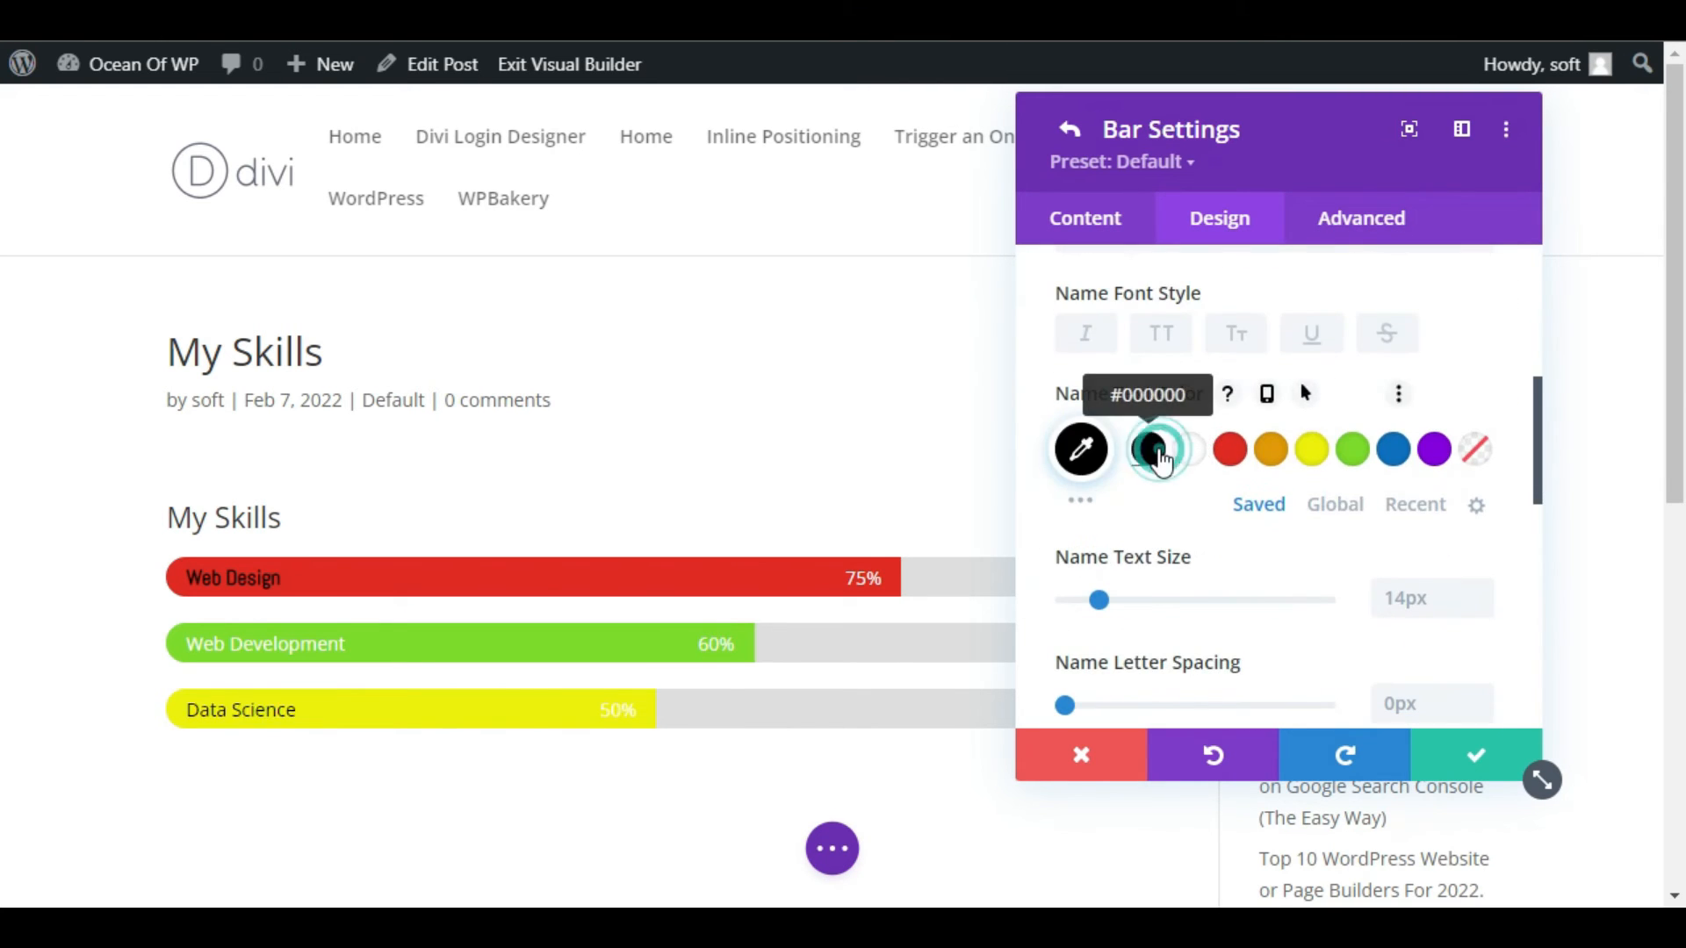
pyautogui.scroll(4, 1170, 474)
pyautogui.click(1167, 297)
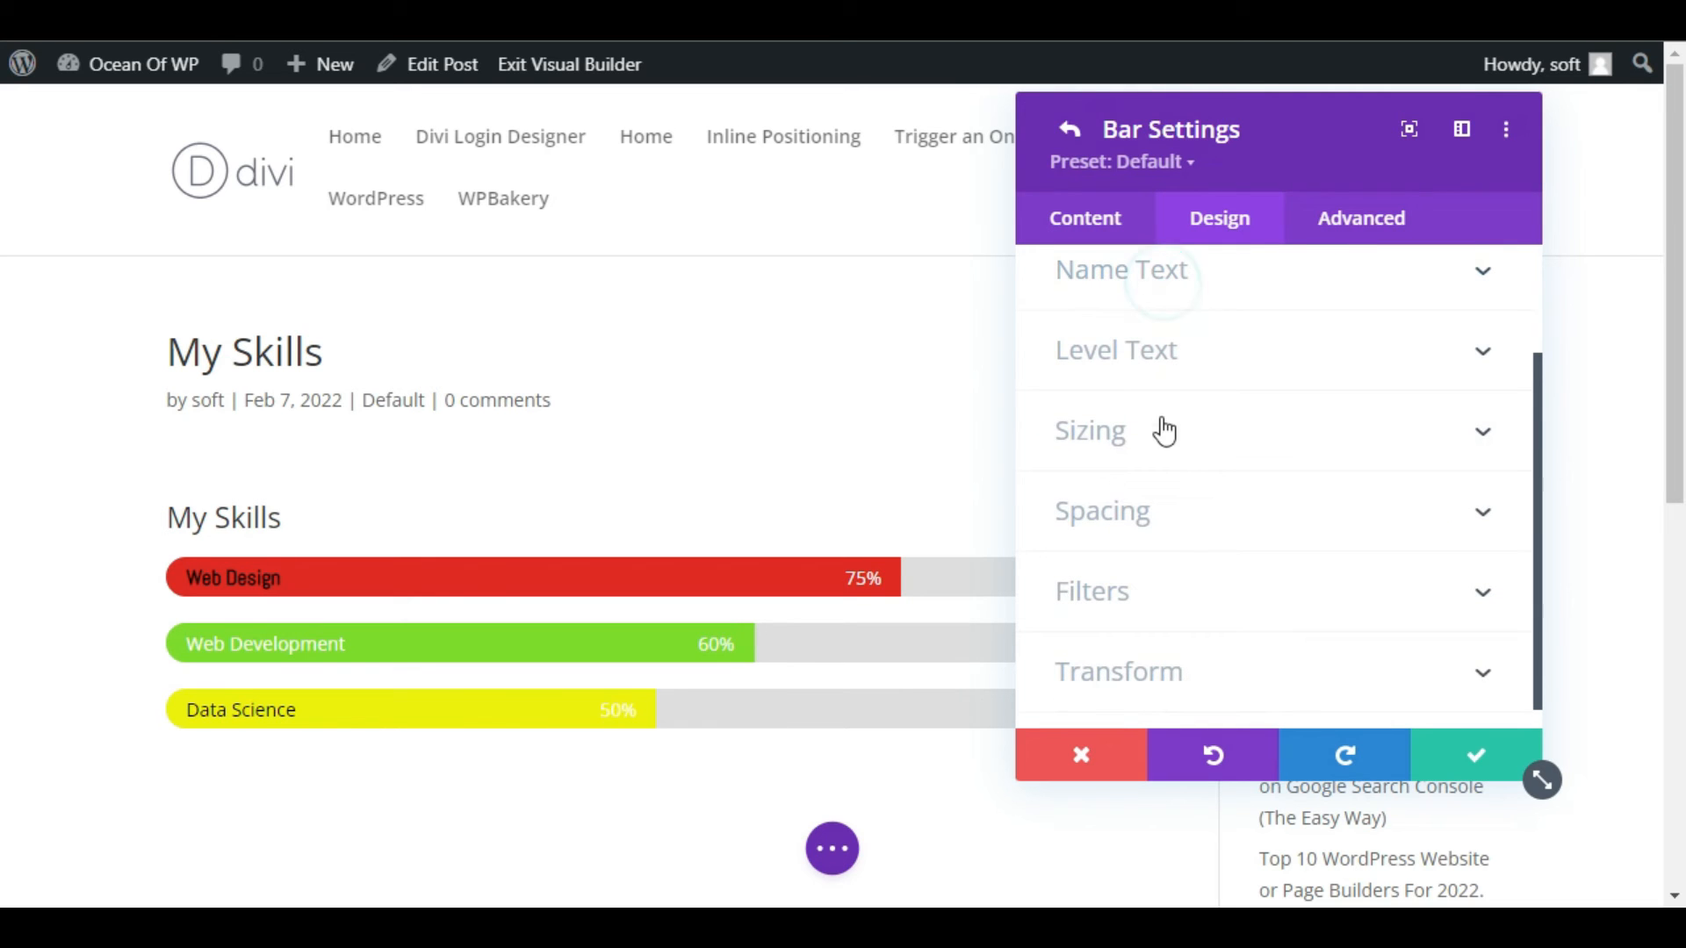
# Set the Data Science bar's level text color to black and save the bar item.
pyautogui.click(1172, 361)
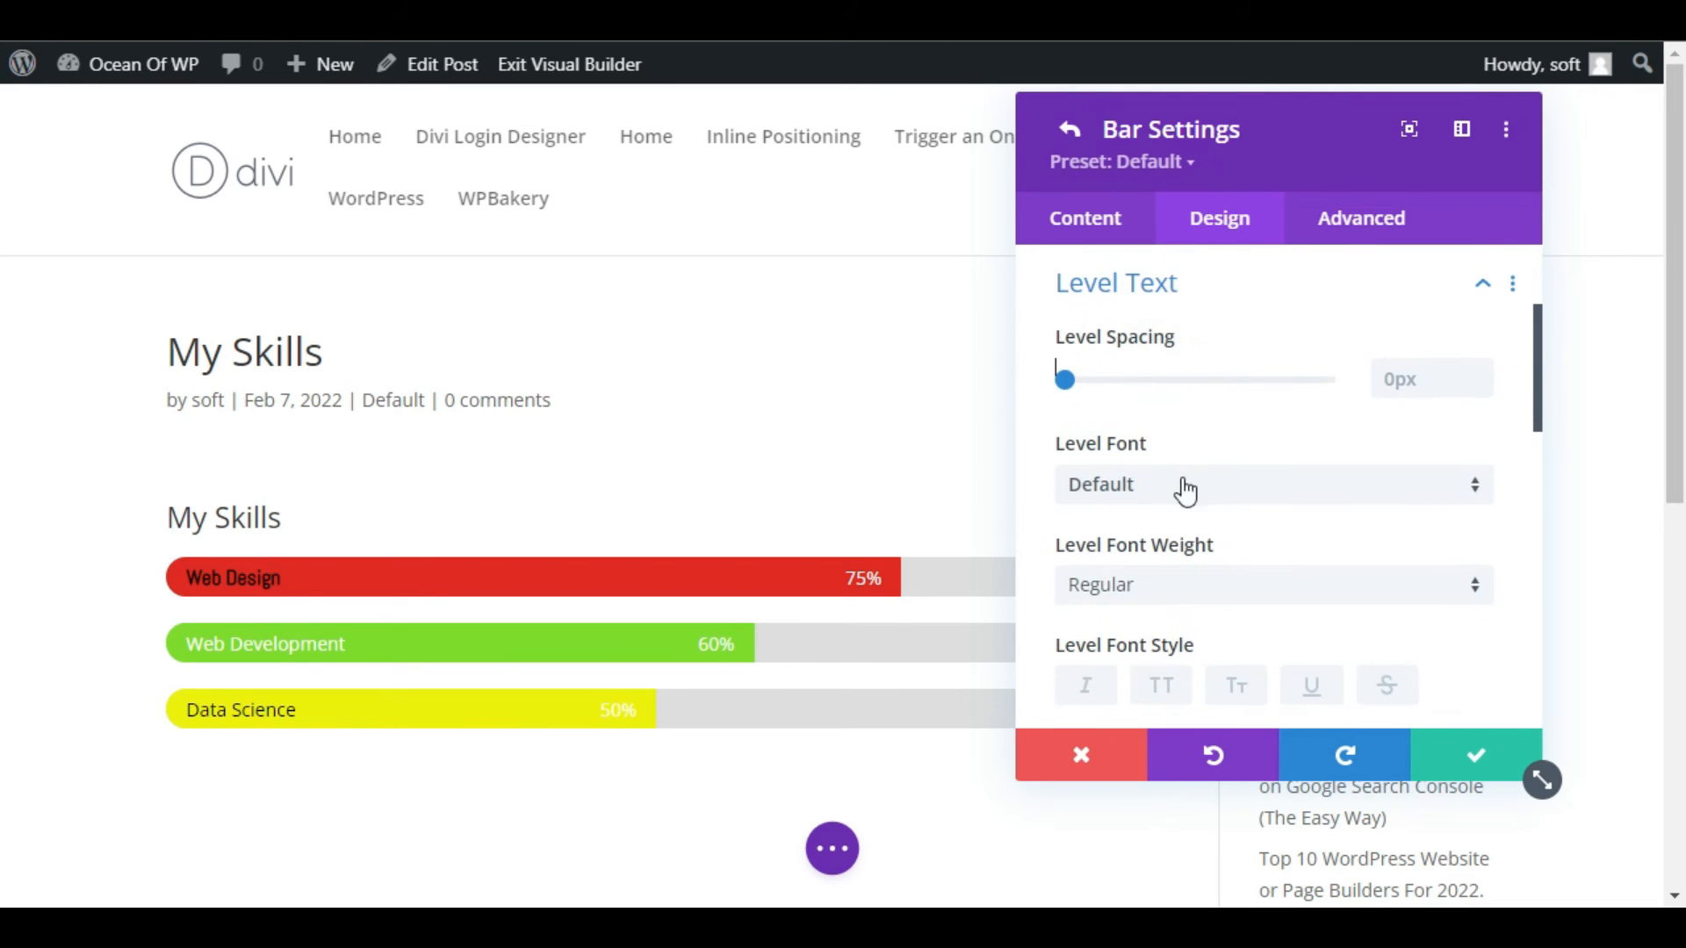
pyautogui.scroll(-2, 1173, 584)
pyautogui.click(1147, 625)
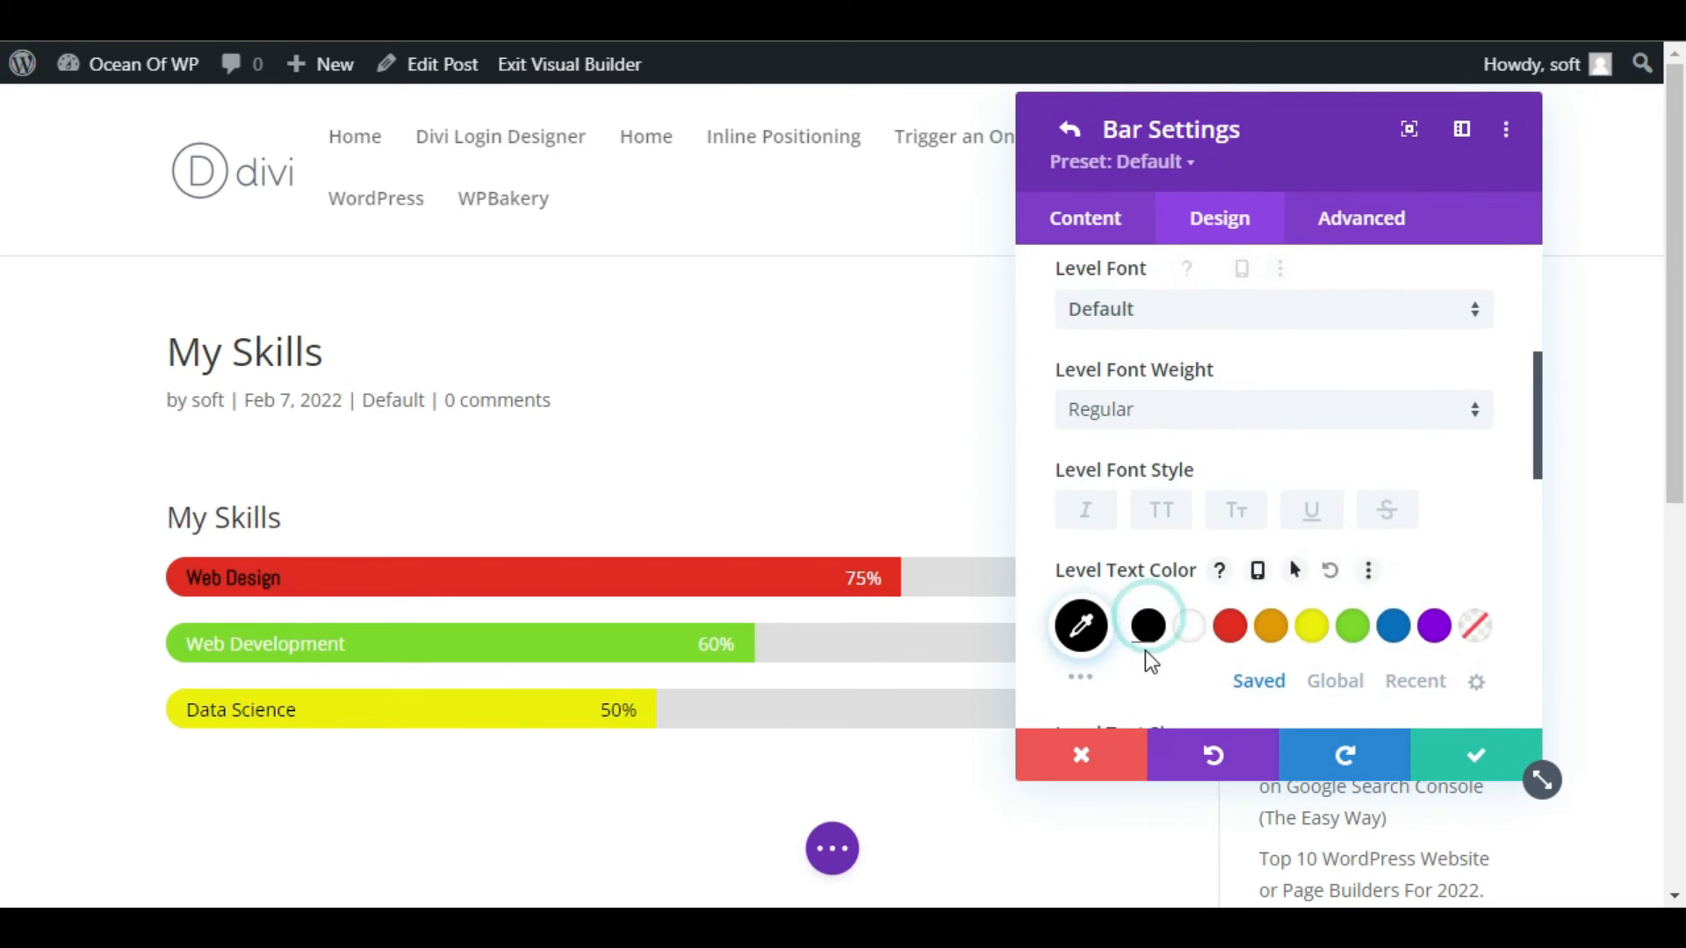
pyautogui.click(1473, 767)
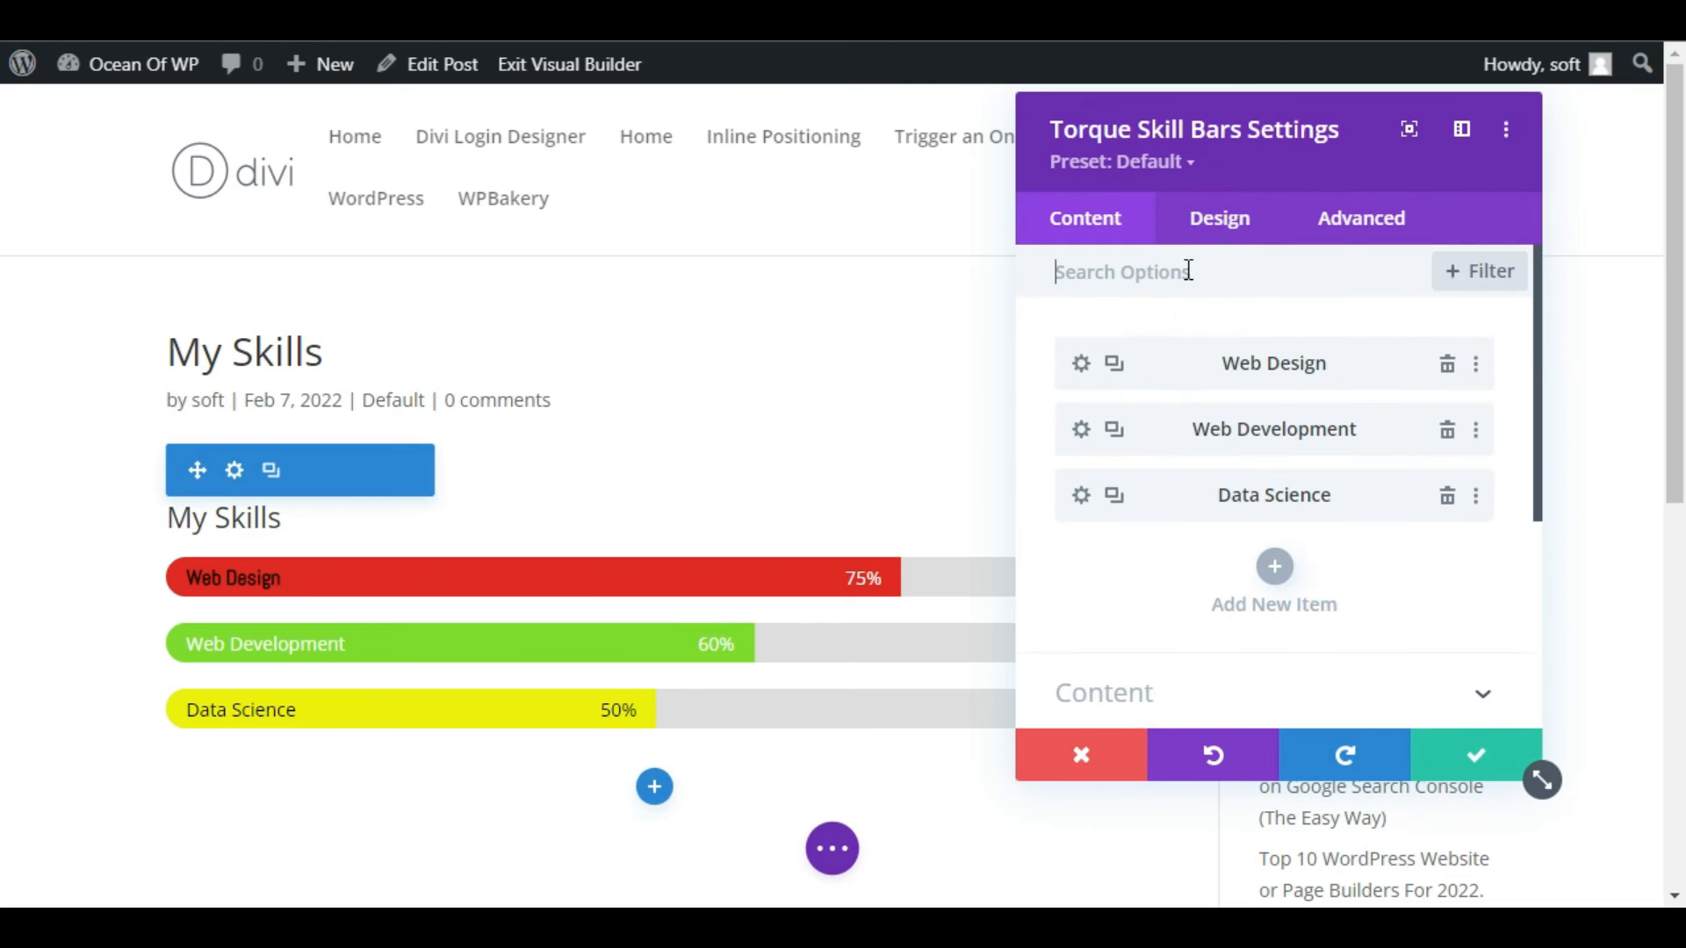
# Style the skill bars title with 24px bottom spacing, H3 heading level and the Acme font.
pyautogui.click(1241, 226)
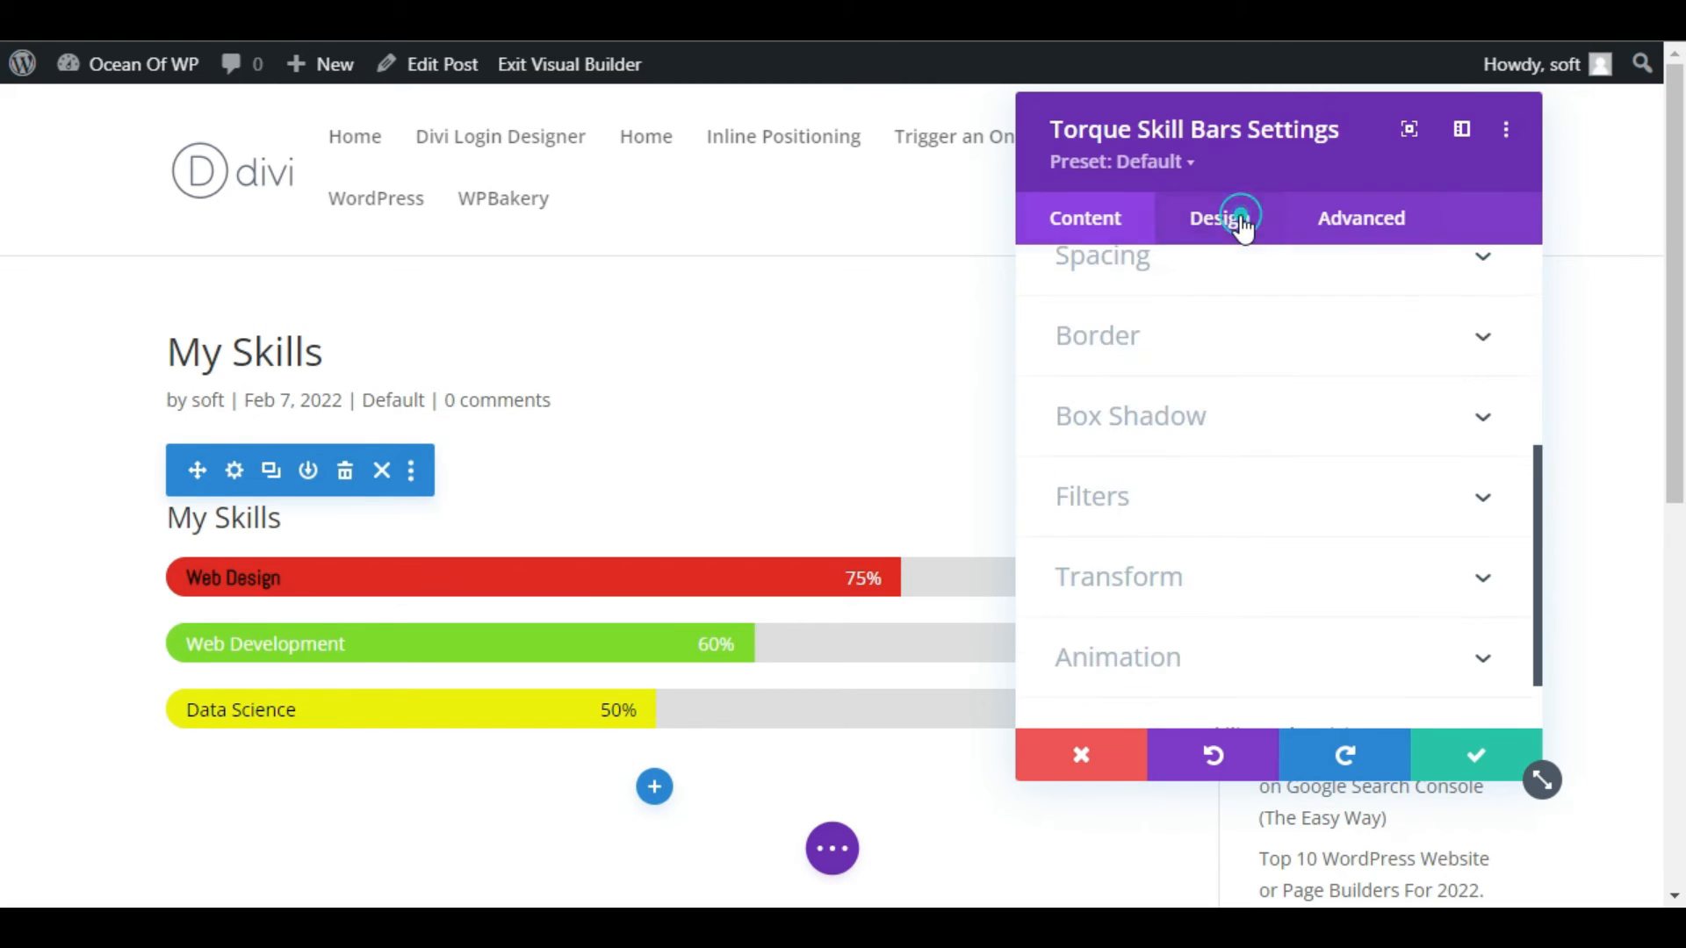
pyautogui.scroll(5, 1238, 439)
pyautogui.click(1124, 341)
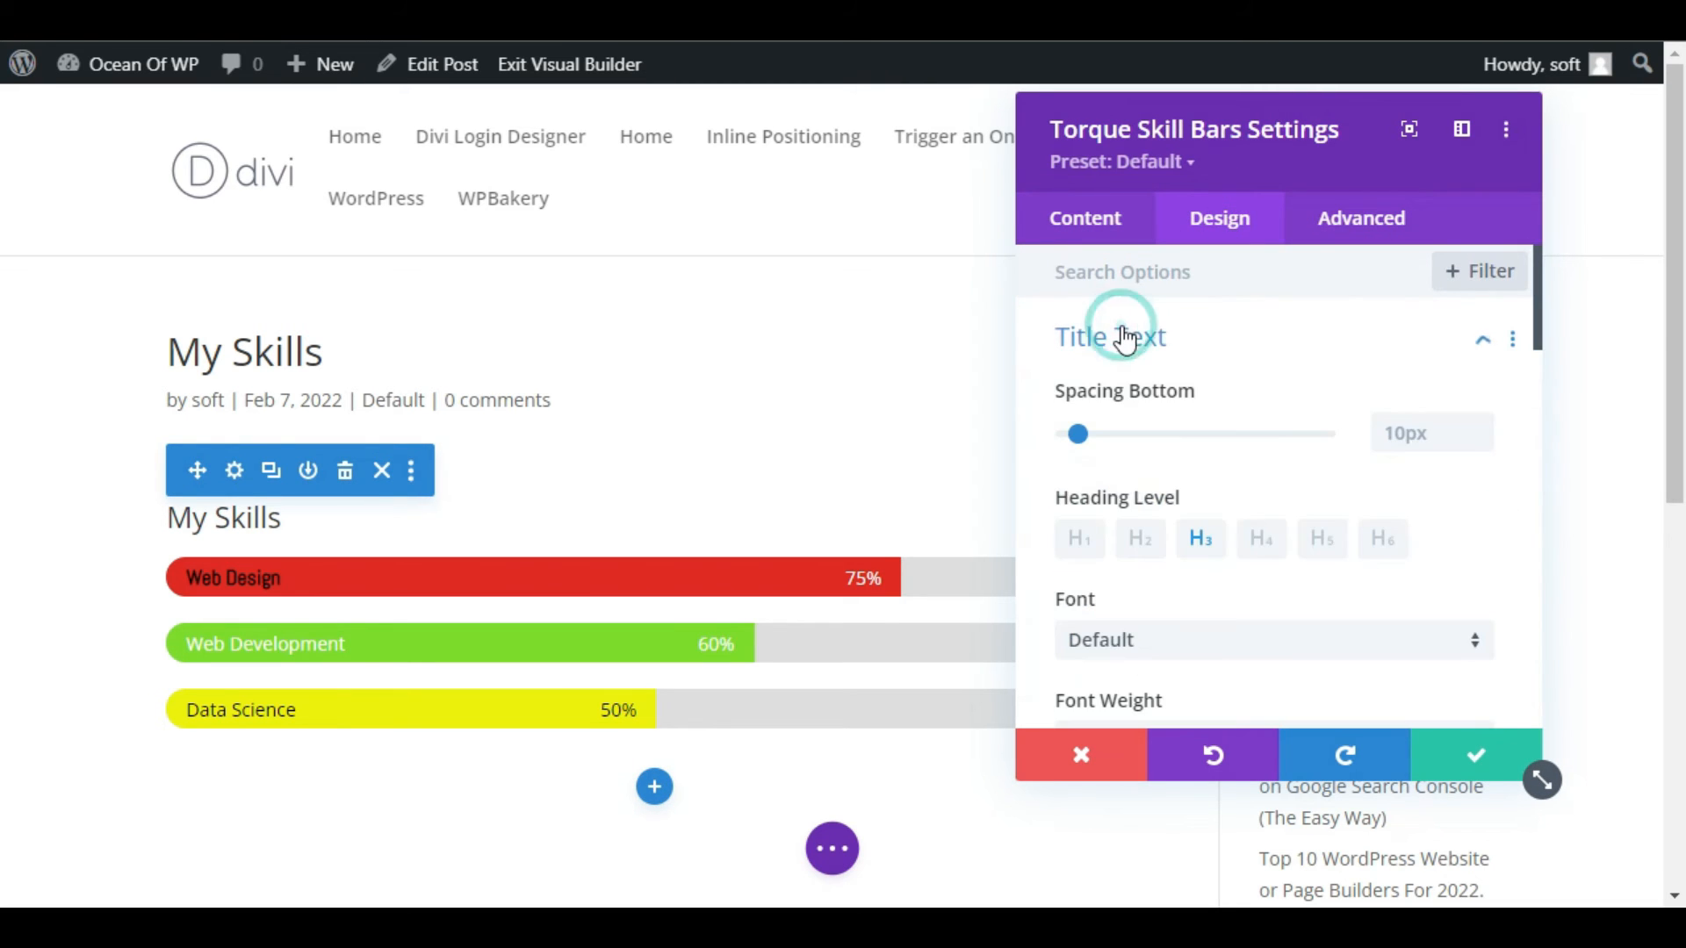
pyautogui.scroll(-2, 1223, 544)
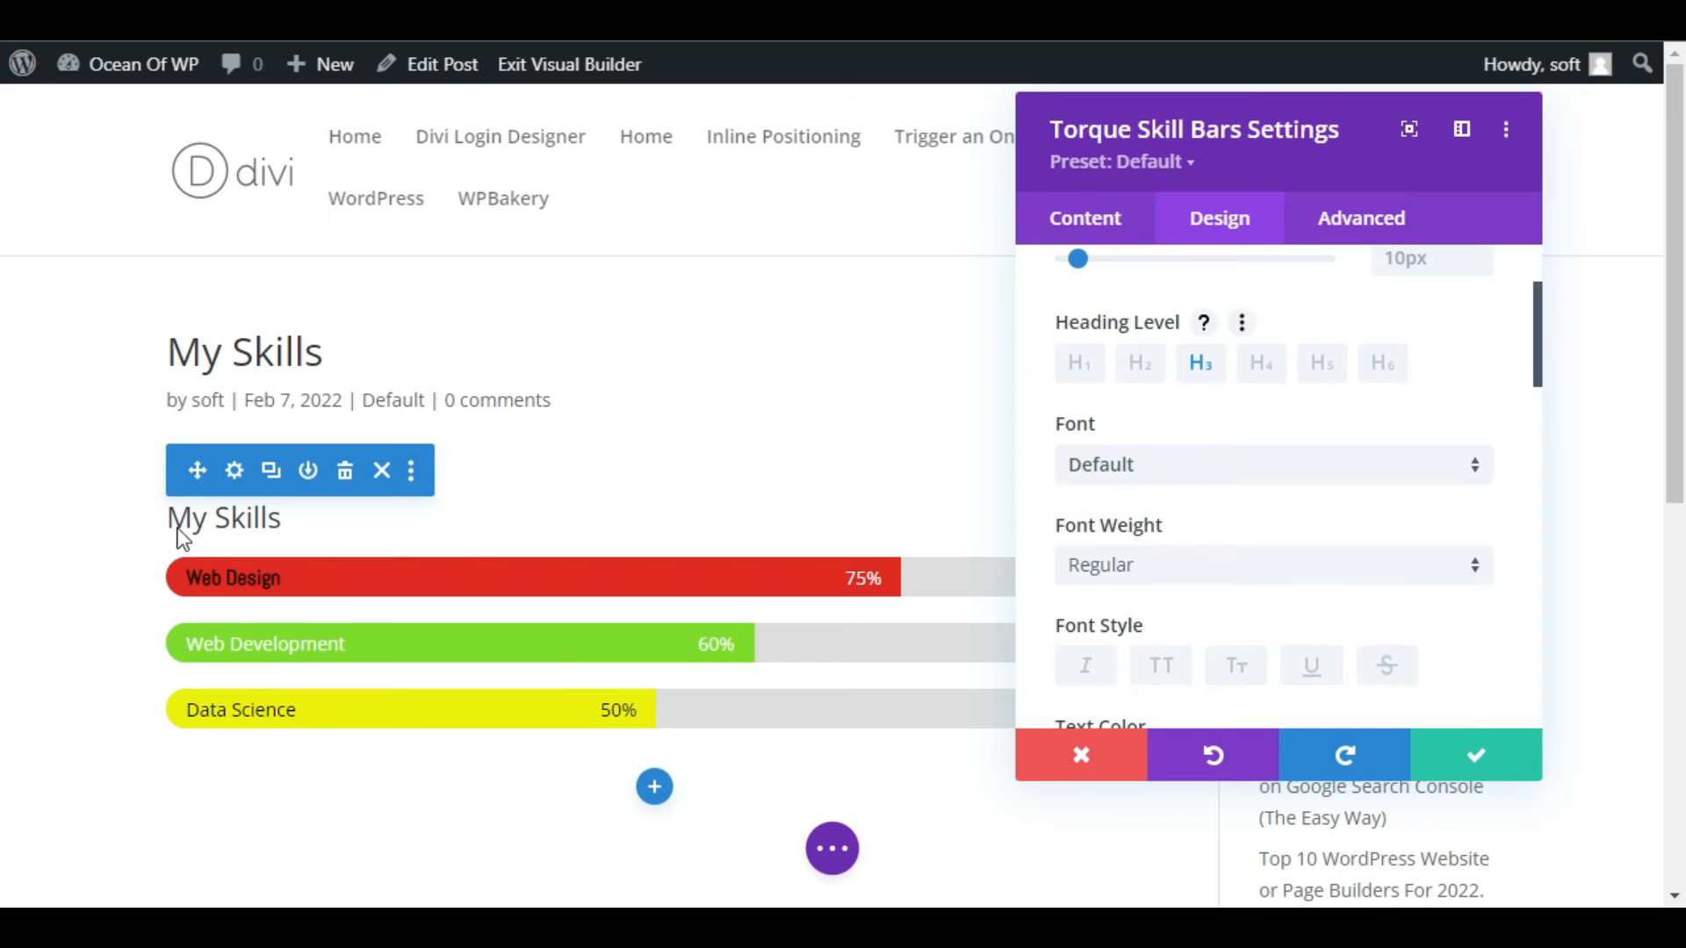
pyautogui.click(1199, 363)
pyautogui.click(1140, 474)
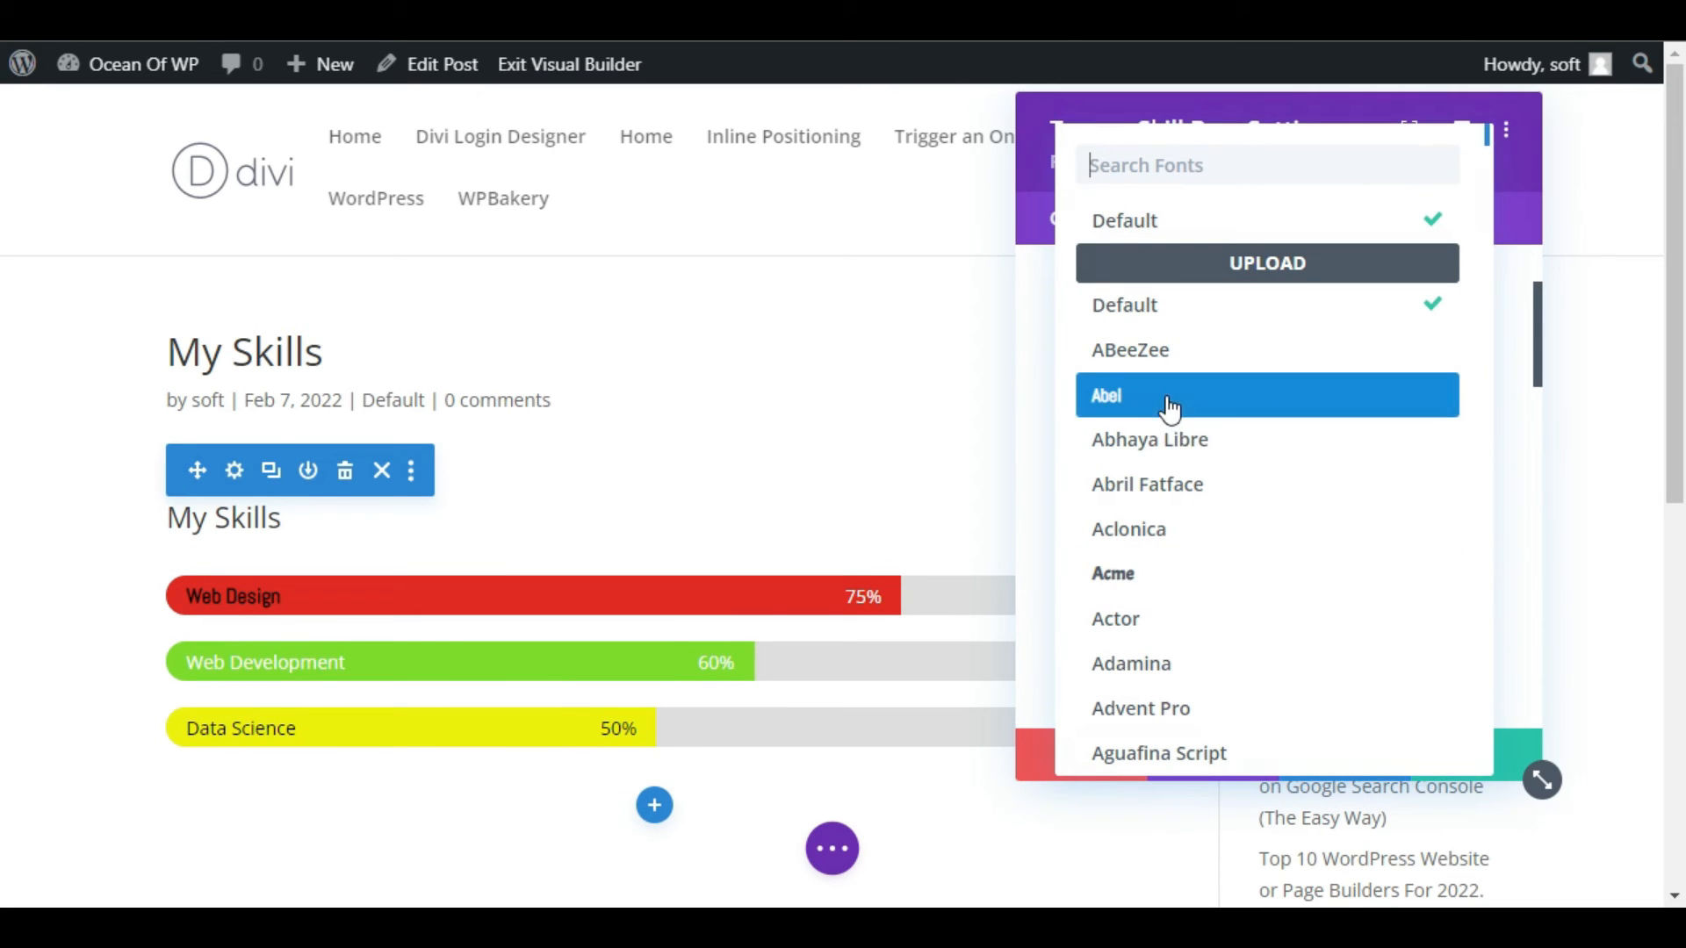
pyautogui.click(1165, 575)
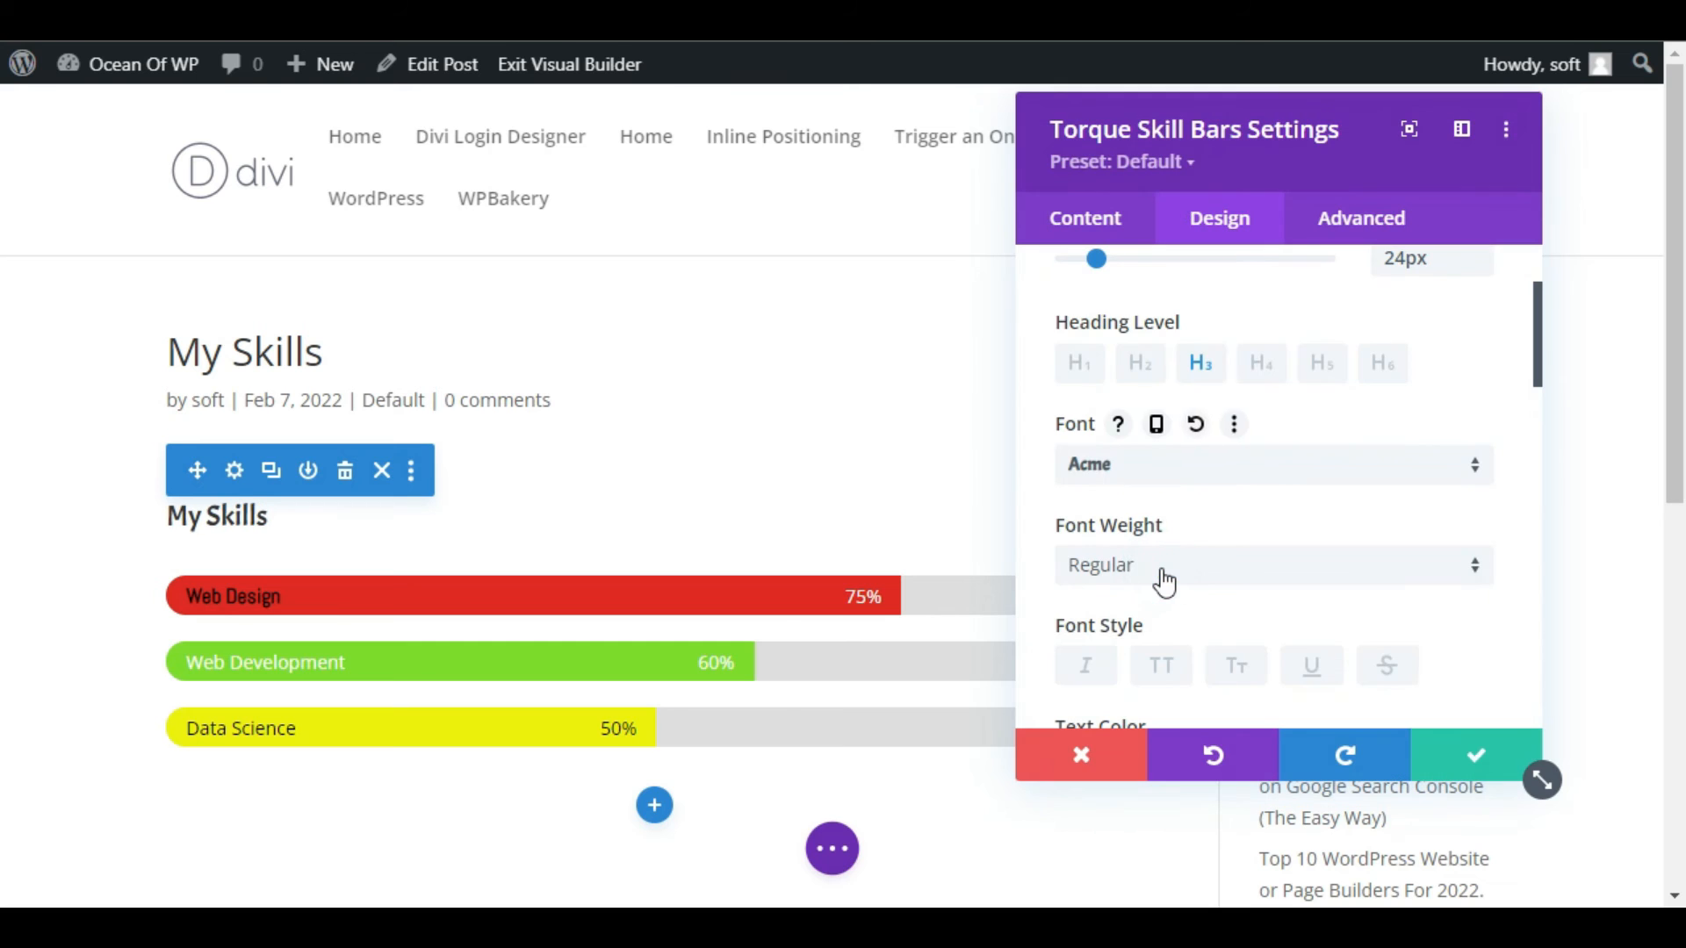
# Change the skill bars title's font weight and increase its text size to about 35px.
pyautogui.scroll(-3, 1267, 544)
pyautogui.click(1146, 392)
pyautogui.click(1132, 456)
pyautogui.scroll(-3, 1510, 569)
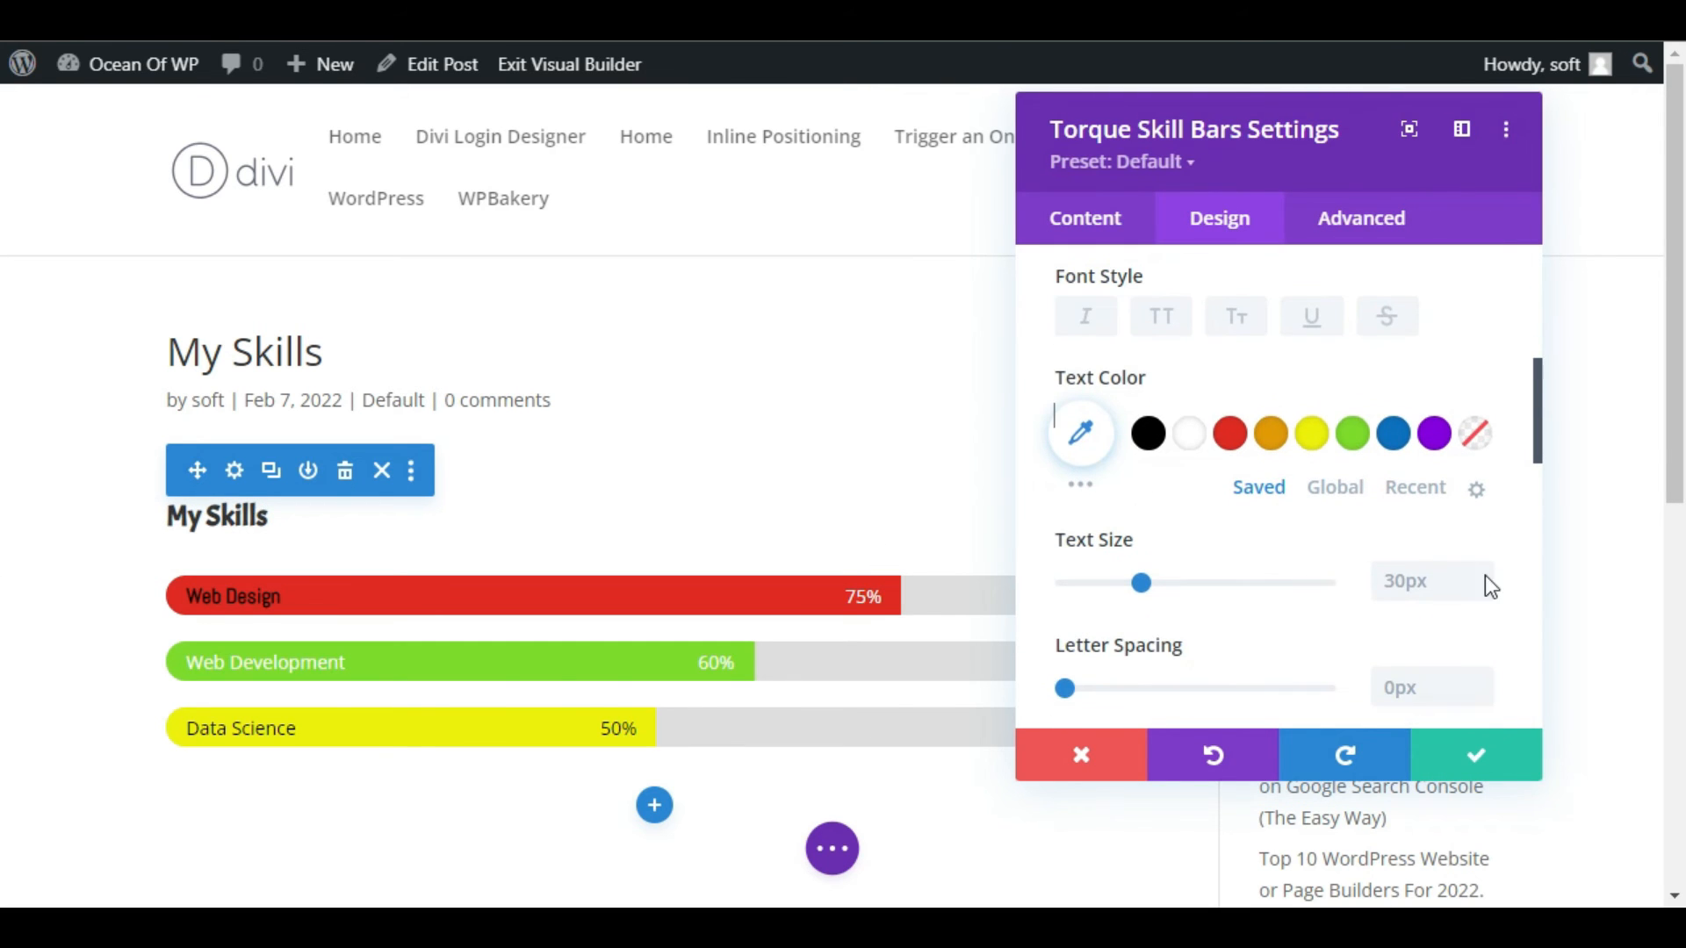
pyautogui.click(1485, 571)
pyautogui.click(1486, 571)
pyautogui.click(1485, 570)
pyautogui.click(1485, 570)
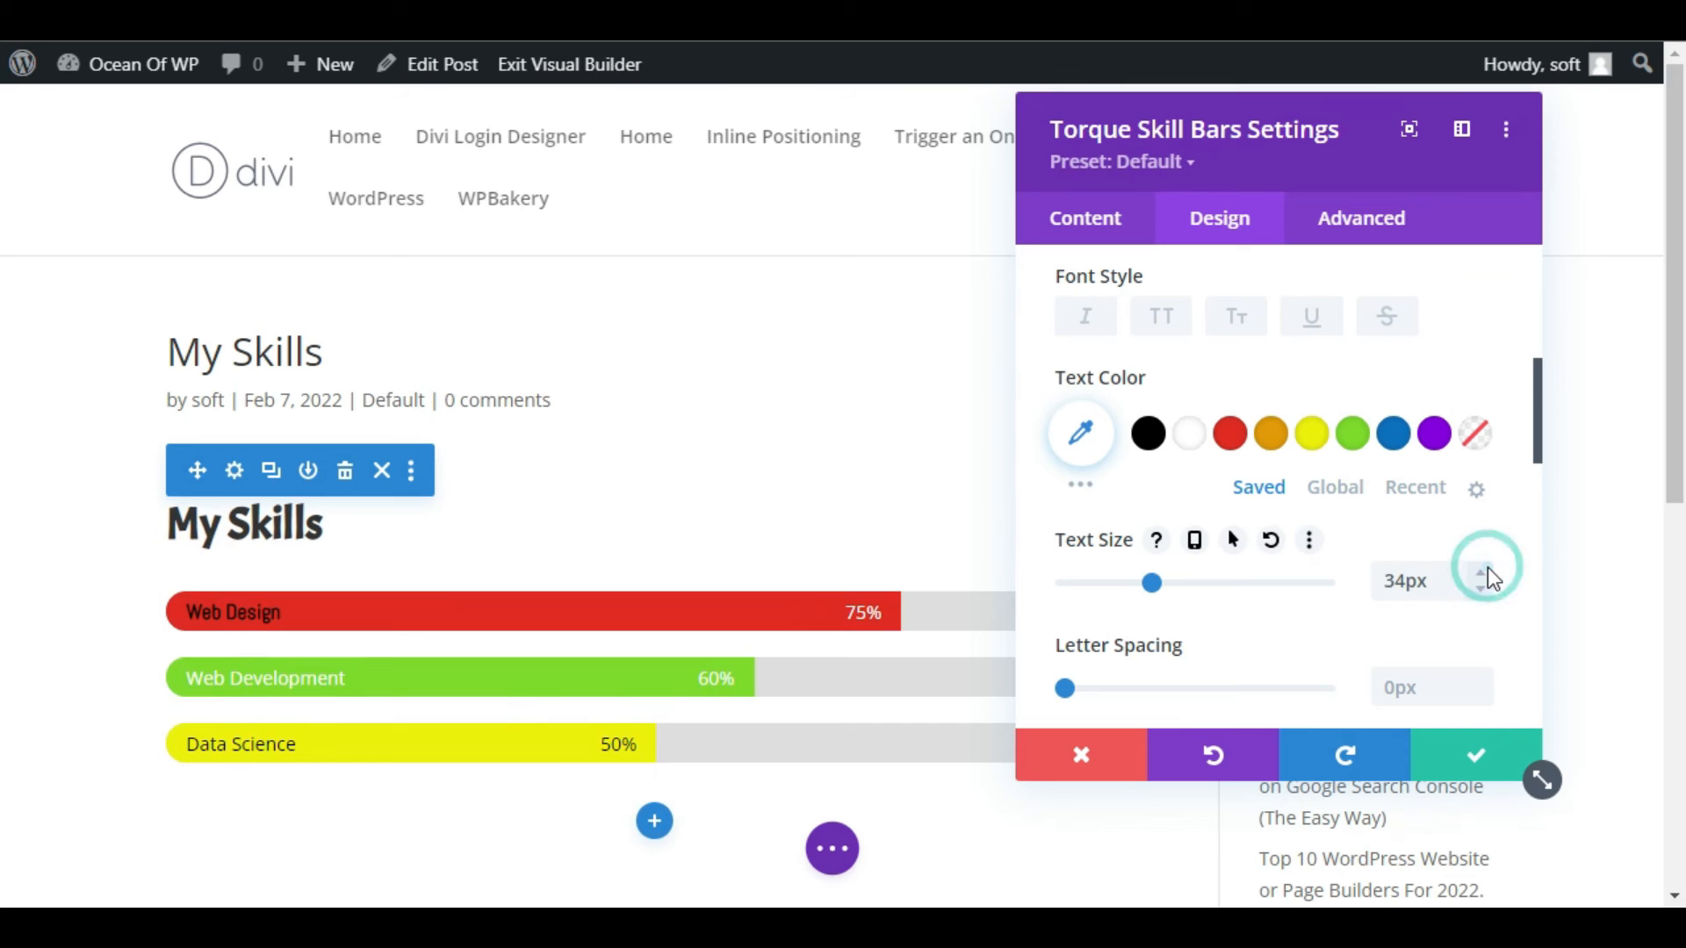
pyautogui.click(1480, 575)
pyautogui.scroll(10, 1352, 634)
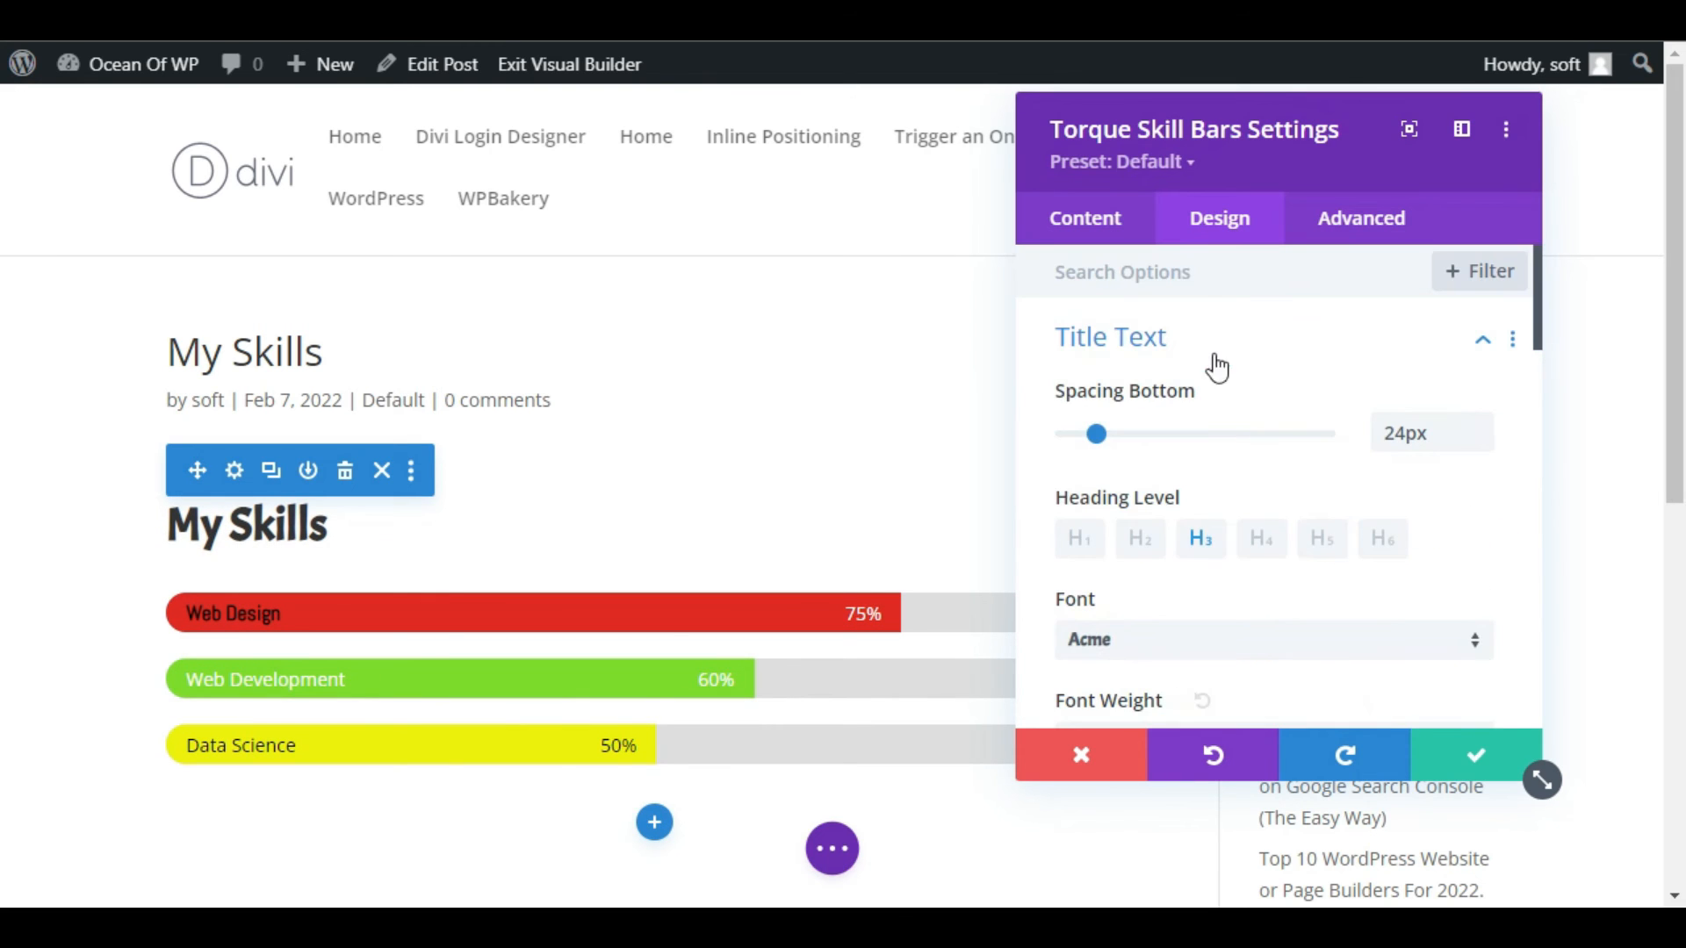
# Give the bars' name text the same font as the title, save the module settings, and open the page's publishing options.
pyautogui.click(1197, 334)
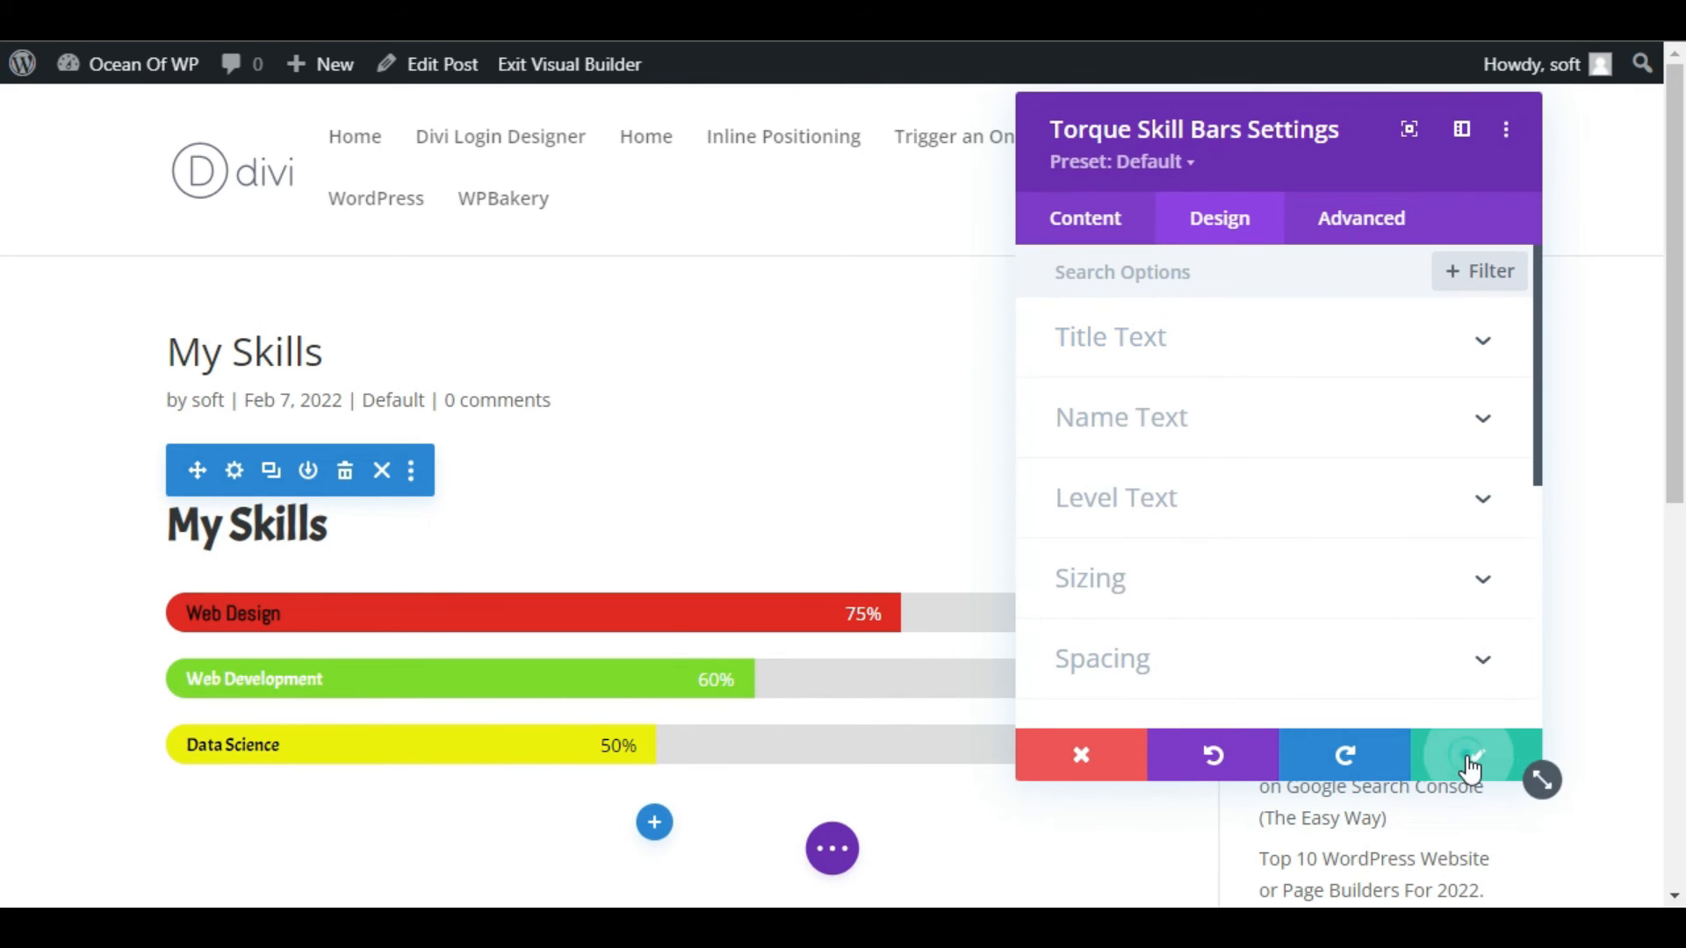
pyautogui.click(1473, 760)
pyautogui.click(833, 849)
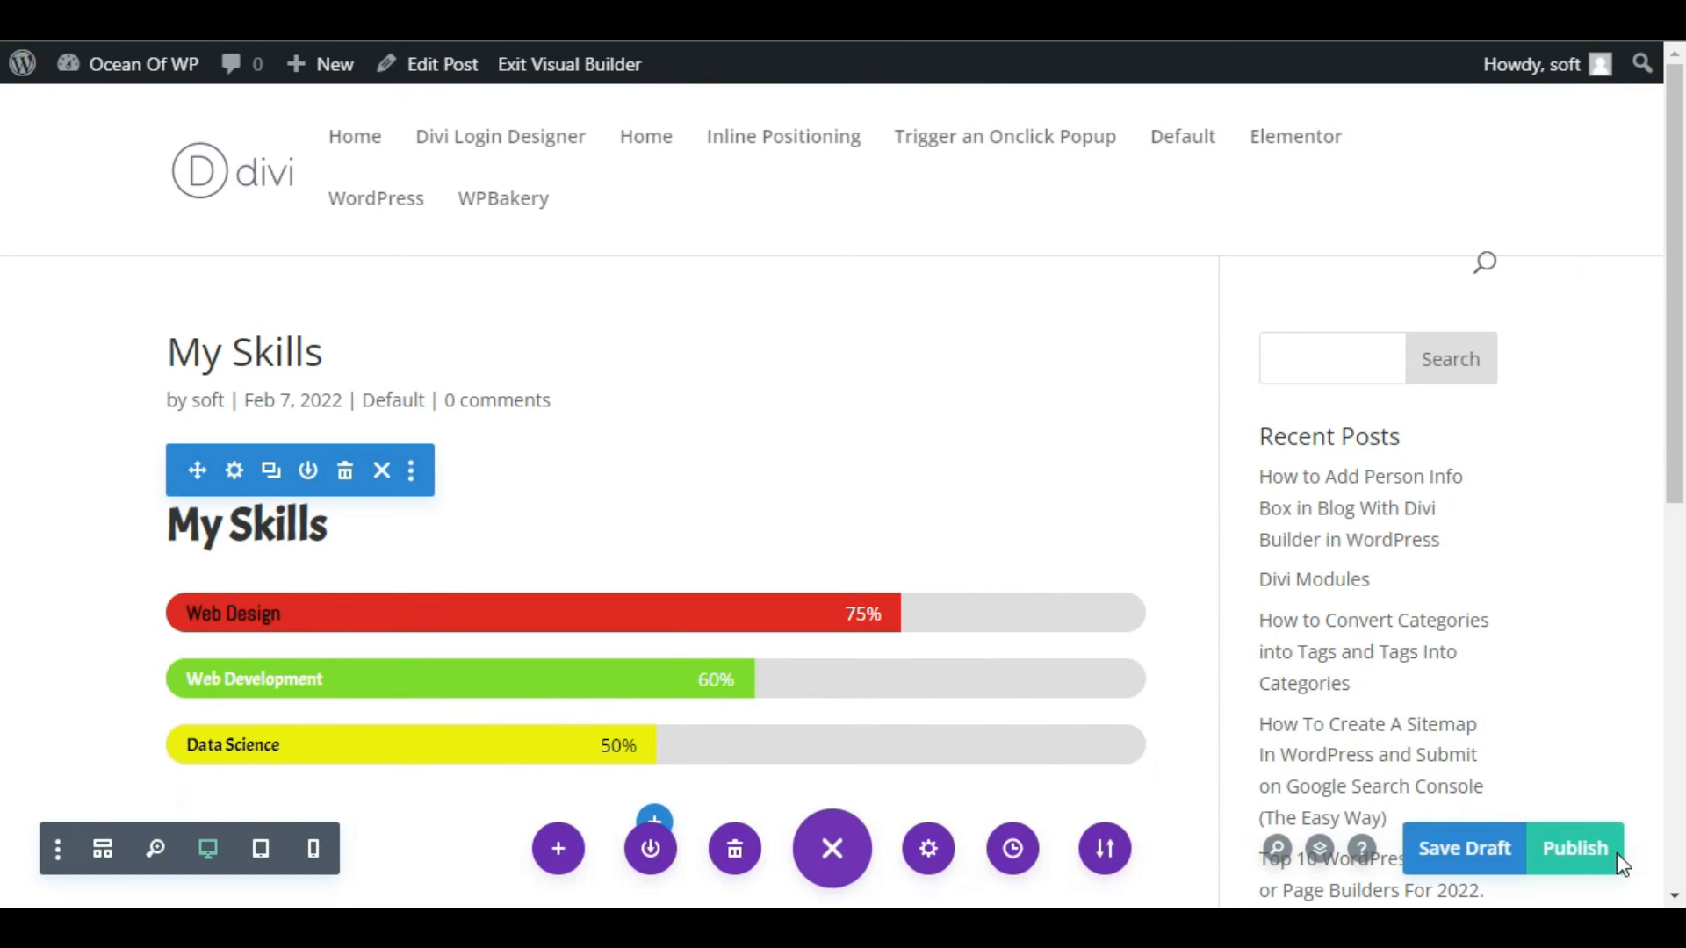